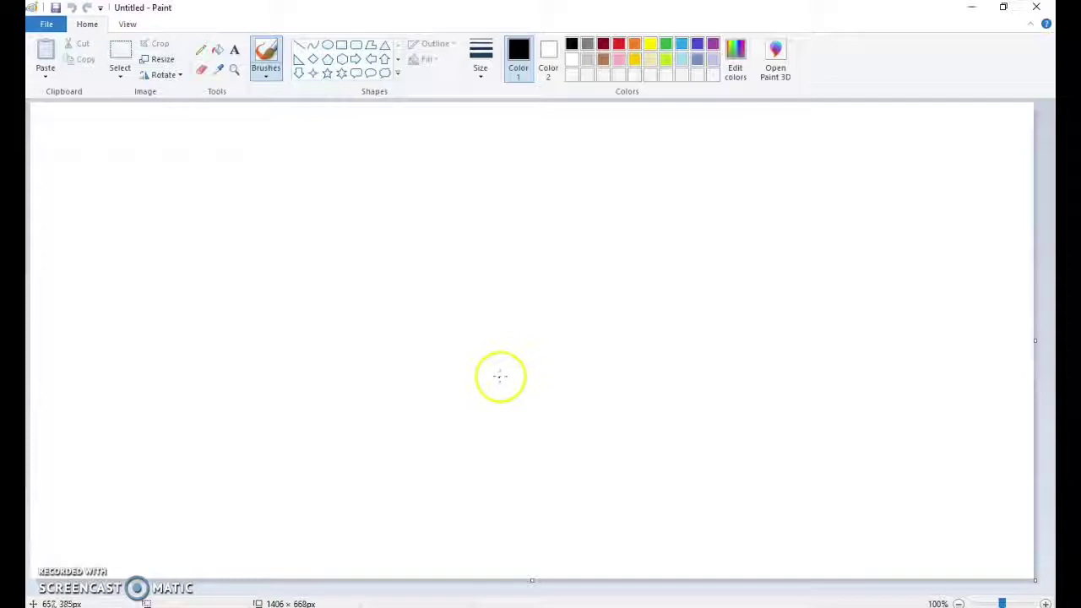
- Brush a black curved arc near the canvas centre as the front of the mug rim
click(411, 339)
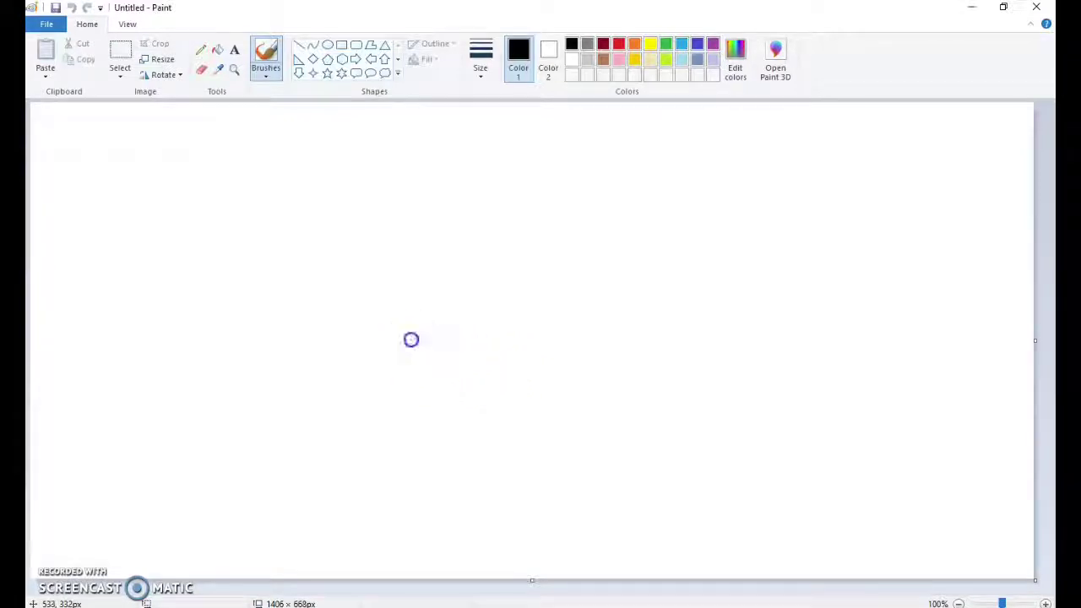
mouse_move(411, 340)
mouse_down()
mouse_move(462, 361)
mouse_move(531, 344)
mouse_up()
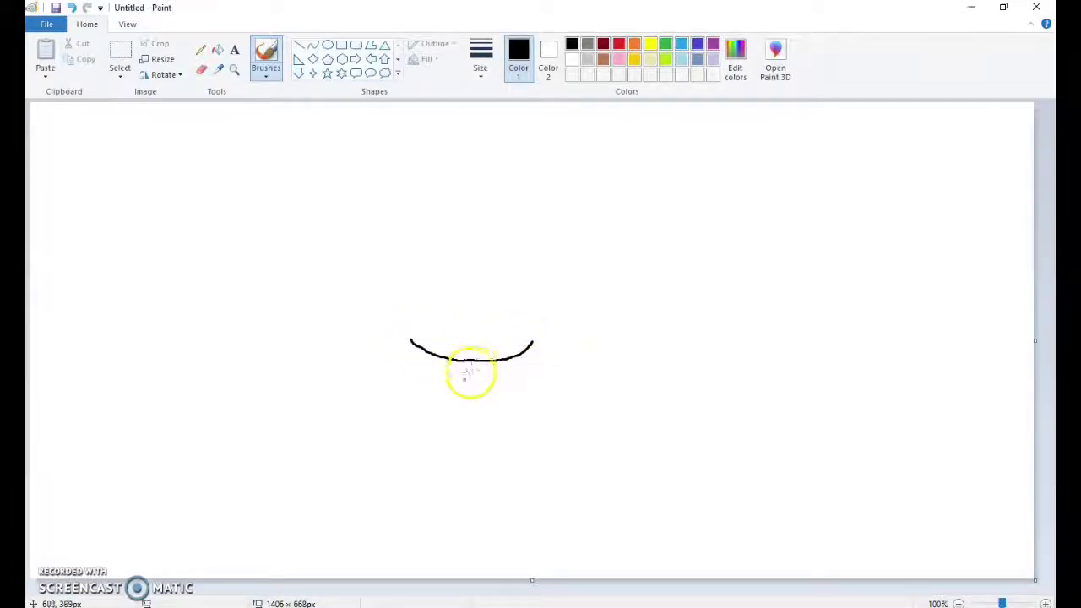
click(410, 340)
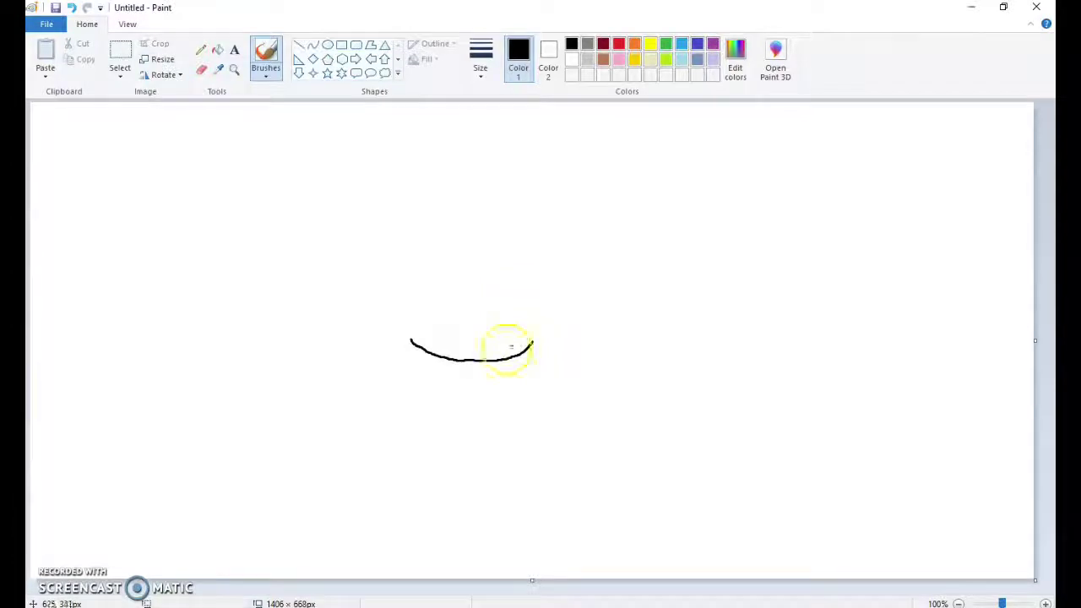
- Sketch a second curve below the rim arc, then erase it and return to Brushes
click(401, 398)
drag(401, 399, 526, 405)
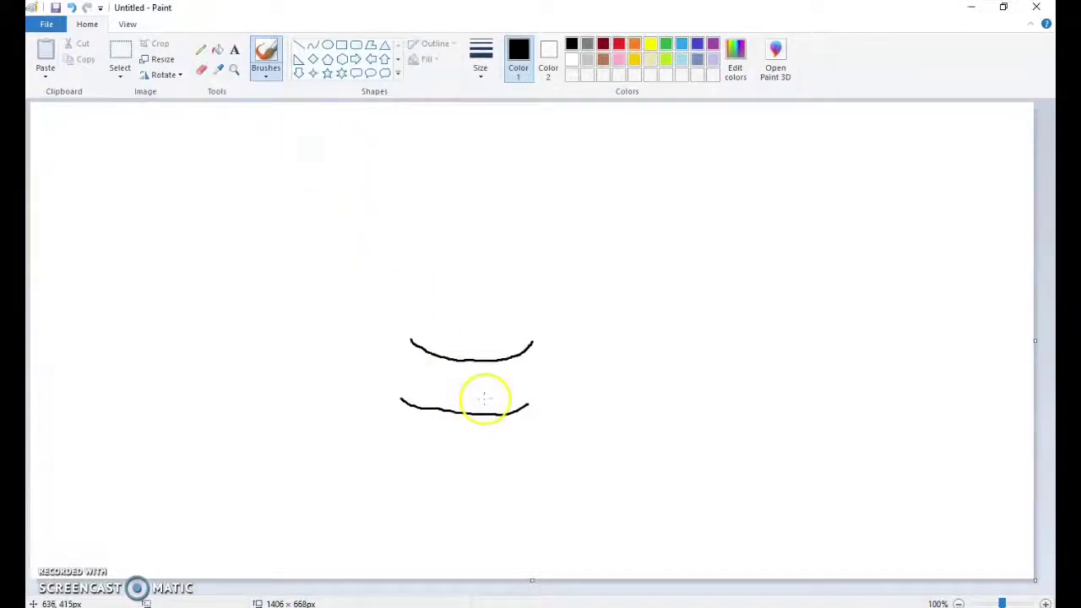
click(203, 69)
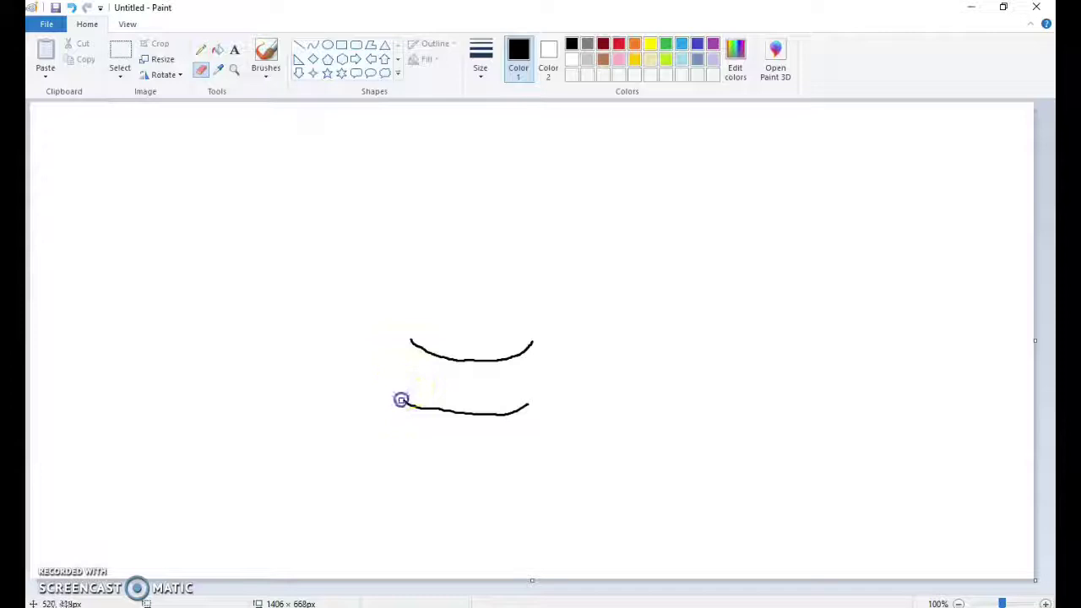
mouse_move(401, 398)
mouse_down()
mouse_move(468, 414)
mouse_move(526, 406)
mouse_up()
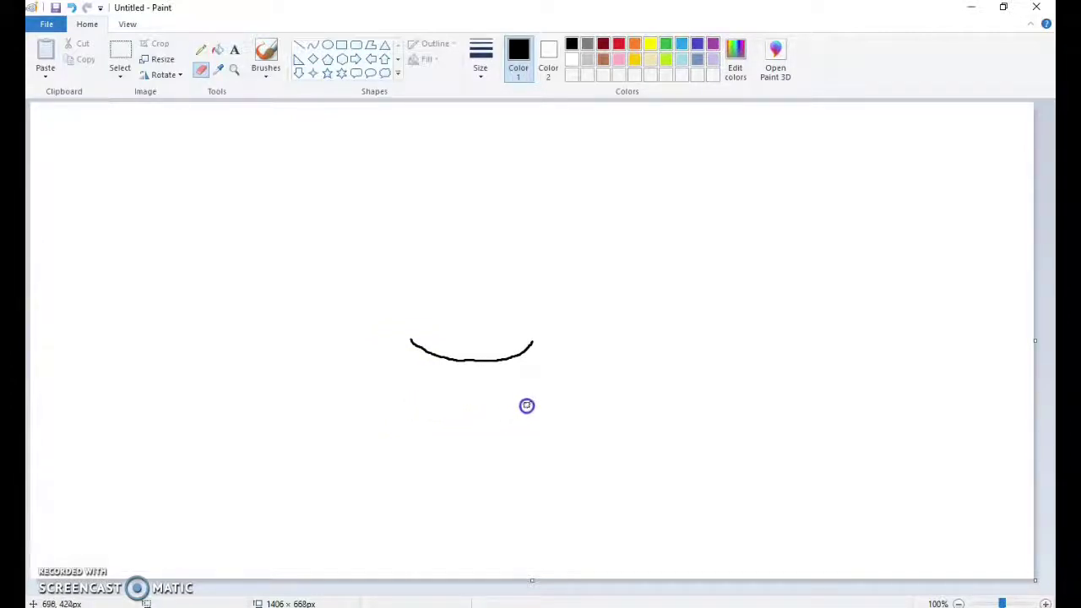
click(267, 52)
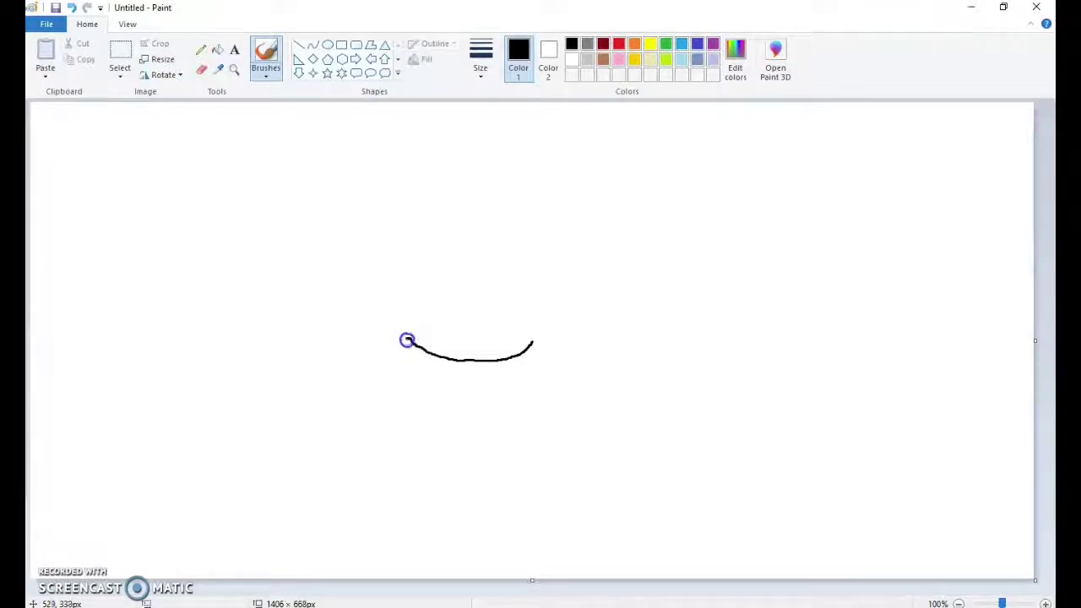
- Draw the mug's straight sides and wavy bottom, then the back of the rim to close the oval
mouse_move(408, 339)
mouse_down()
mouse_move(412, 466)
mouse_move(509, 490)
mouse_move(538, 463)
mouse_move(536, 339)
mouse_up()
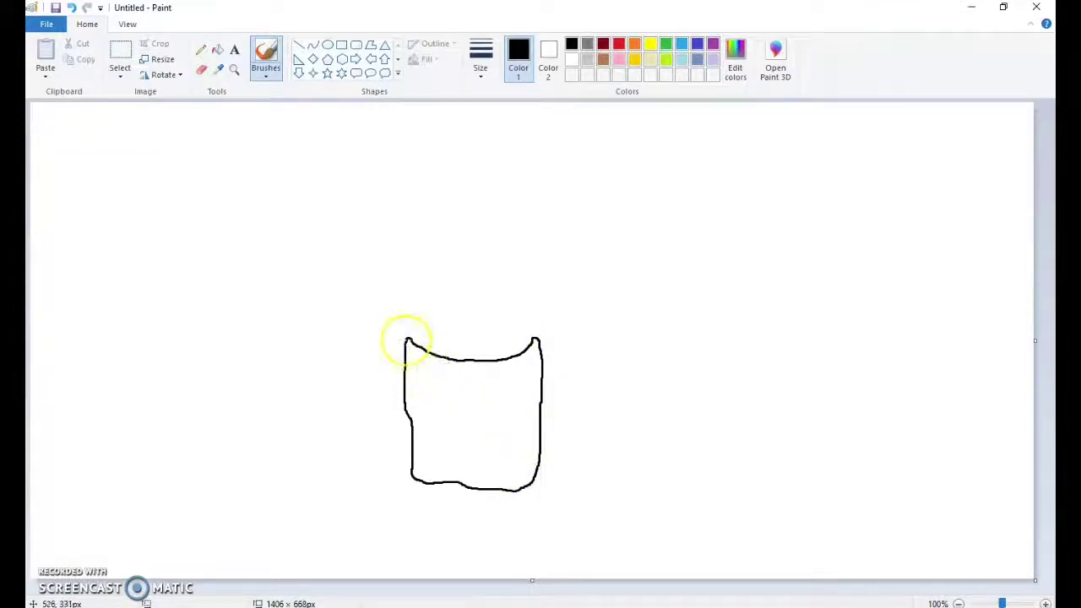
mouse_move(406, 341)
mouse_down()
mouse_move(455, 323)
mouse_move(535, 342)
mouse_up()
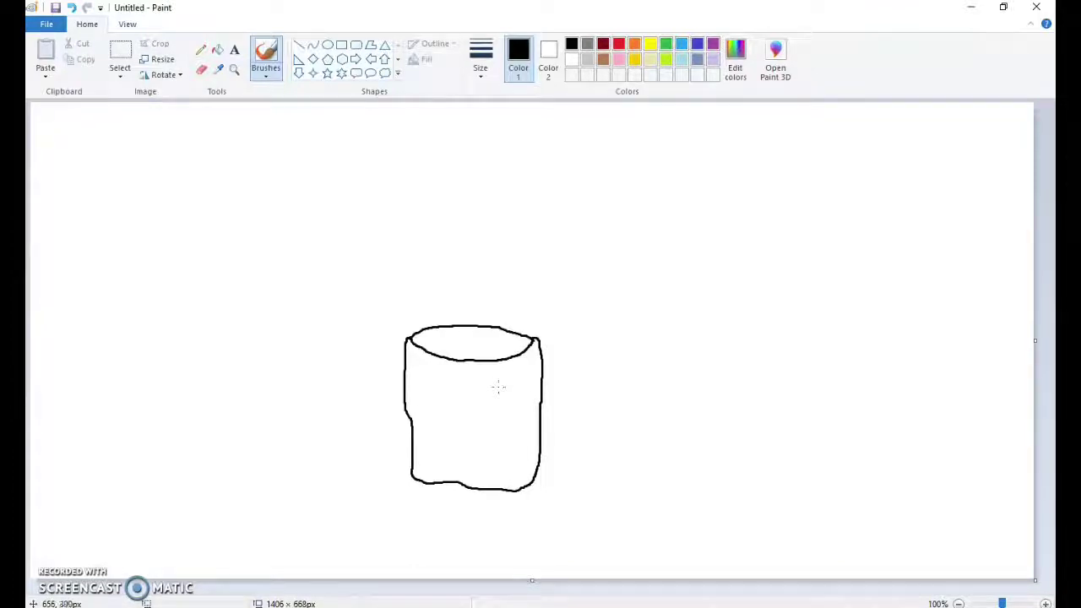
- Draw inner and outer handle curves on the mug's right side, undoing a stray diagonal line
click(507, 381)
mouse_move(508, 381)
mouse_down()
mouse_move(554, 429)
mouse_move(518, 450)
mouse_up()
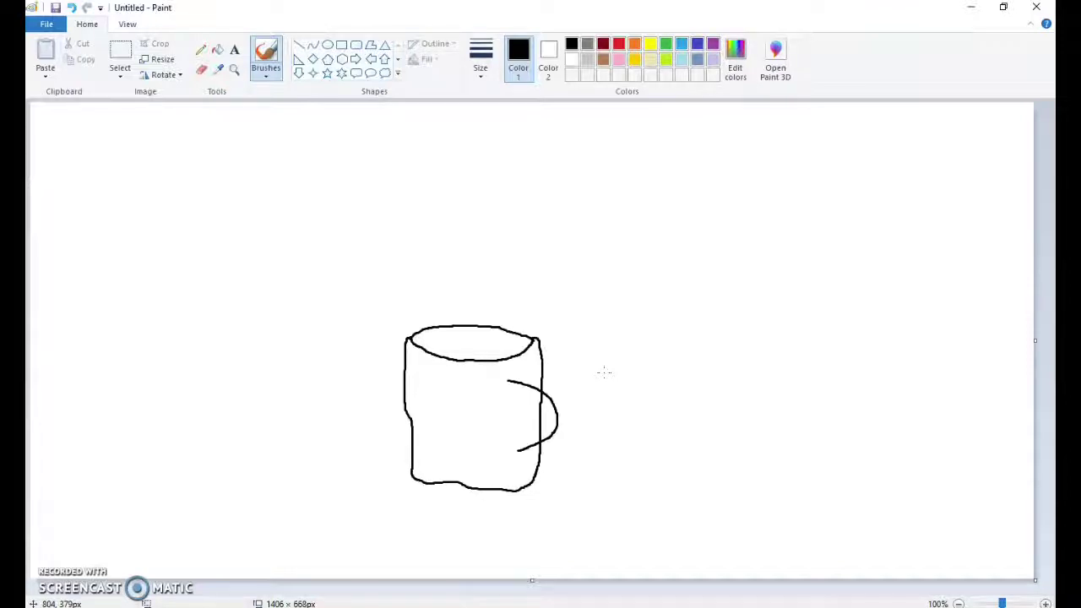
drag(536, 339, 508, 378)
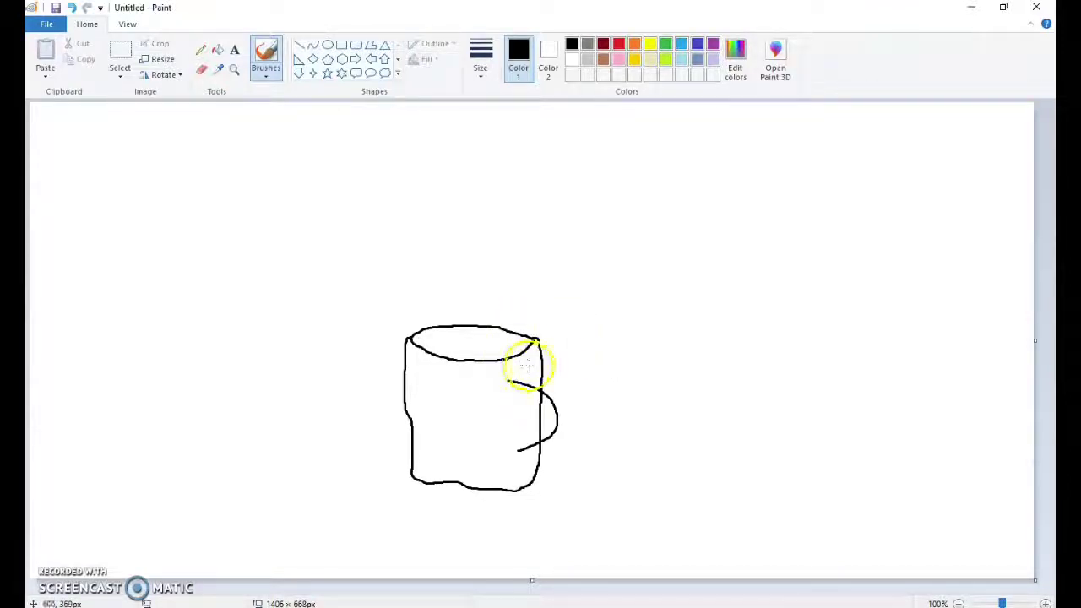
key(ctrl+z)
drag(531, 364, 569, 407)
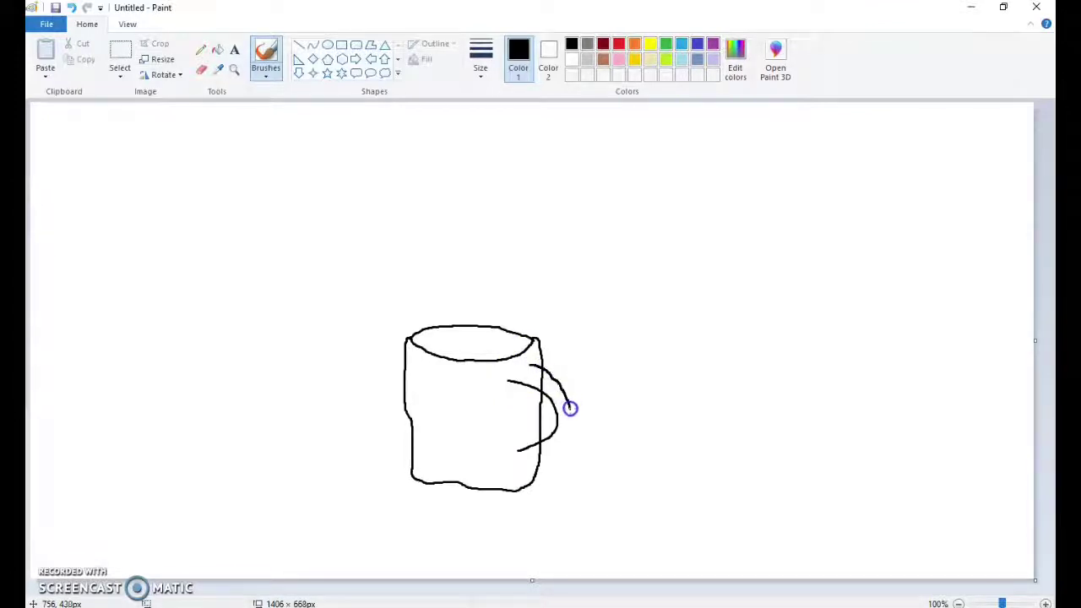
drag(570, 407, 541, 449)
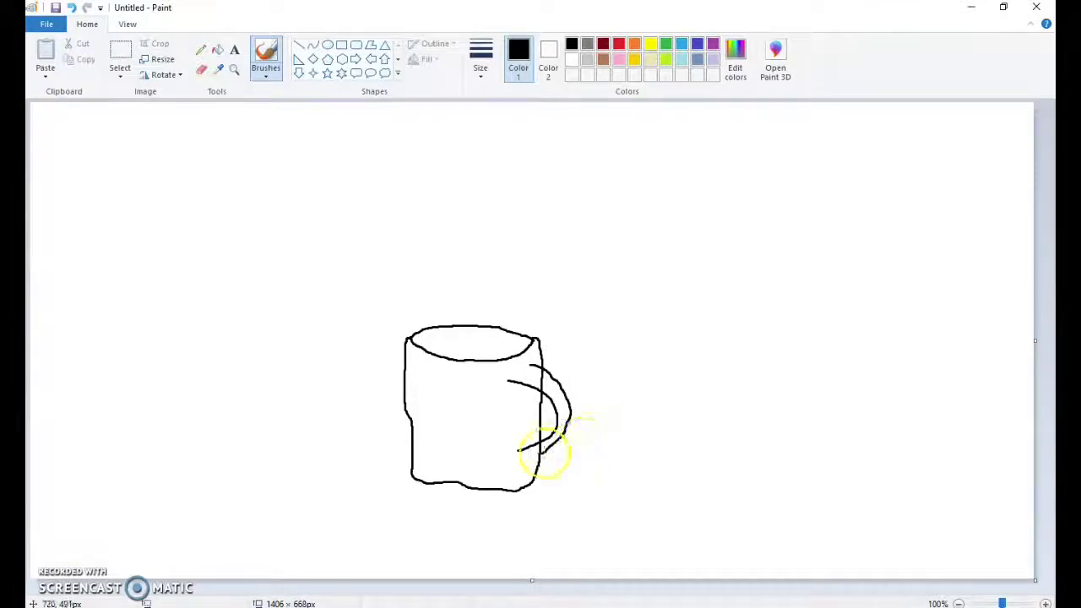
drag(542, 451, 534, 456)
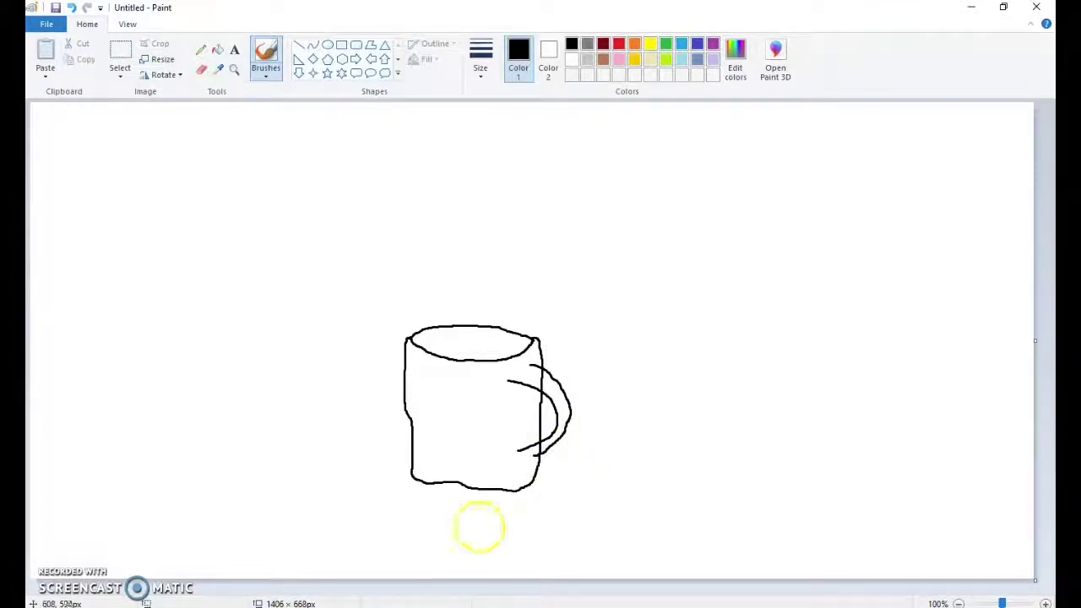
- Zoom to 300% and erase stray pixels where the handle meets the mug
click(201, 69)
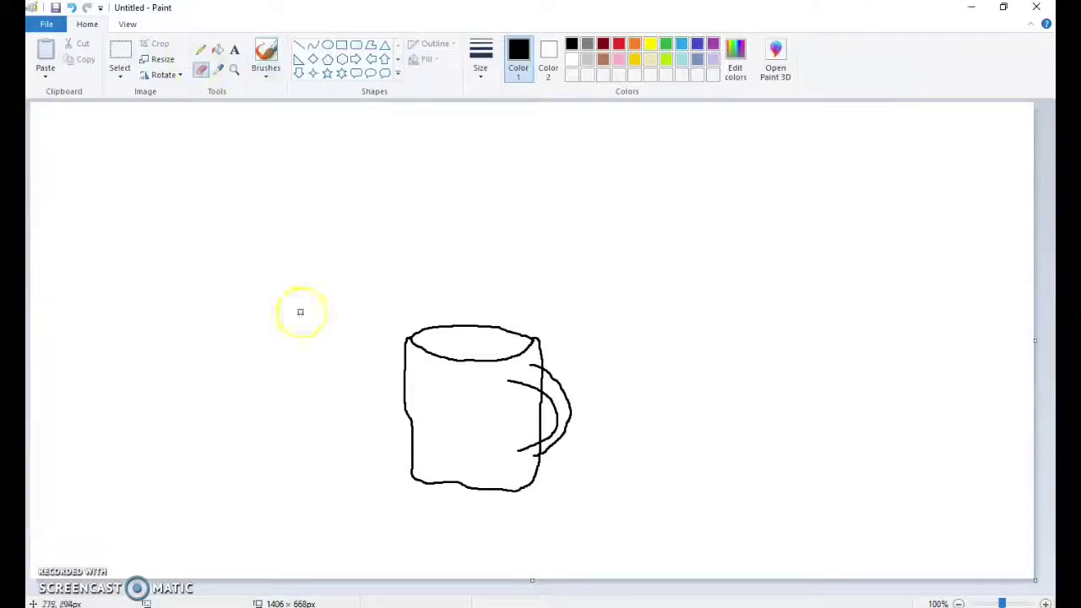
drag(1003, 601, 1008, 603)
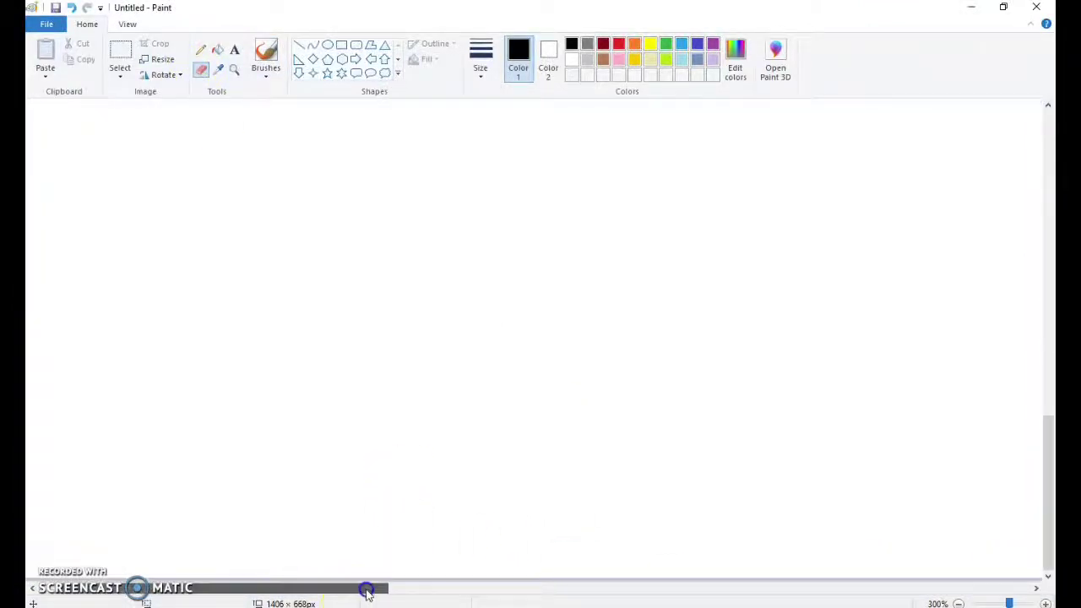
drag(367, 588, 667, 582)
scroll(646, 397, up, 3)
mouse_move(646, 390)
mouse_down()
mouse_move(647, 423)
mouse_move(632, 427)
mouse_move(646, 419)
mouse_move(656, 282)
mouse_move(633, 199)
mouse_up()
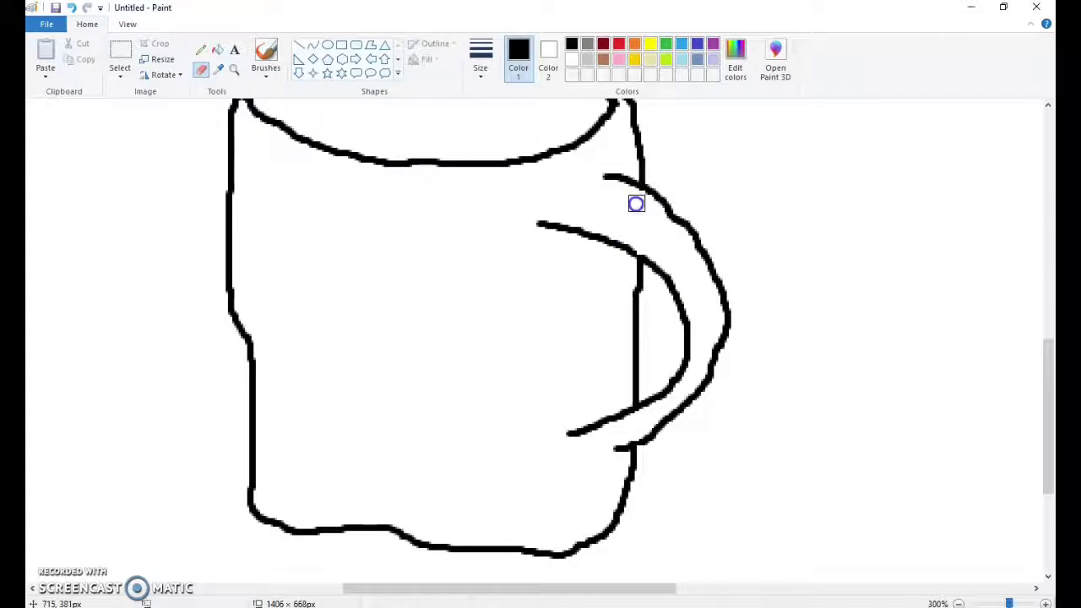
- Zoom back out and erase stray marks inside the rim and near the lower handle join
drag(1007, 603, 1002, 603)
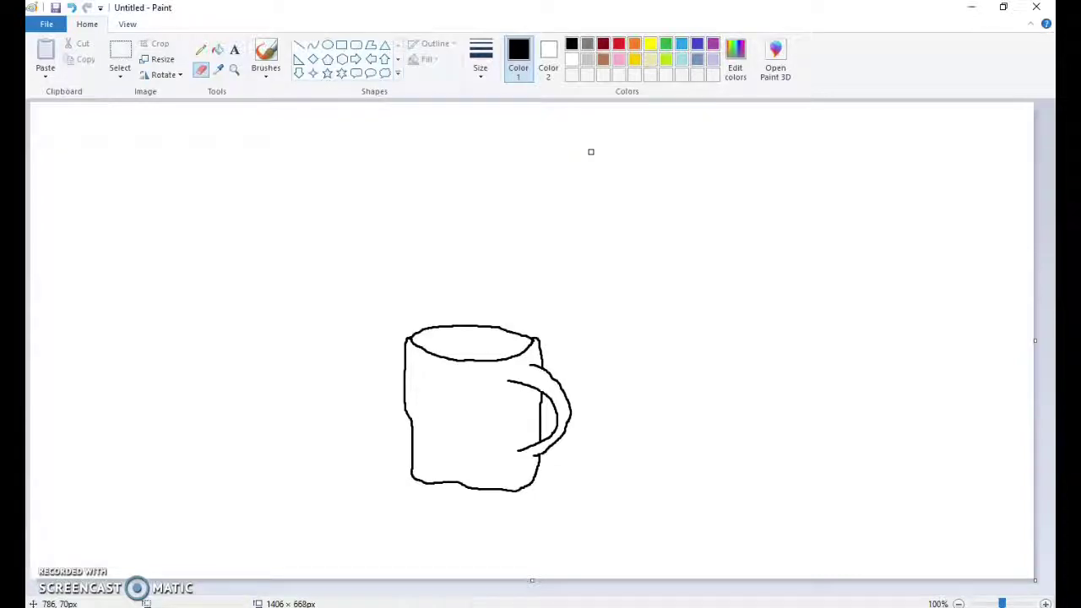
drag(591, 151, 545, 451)
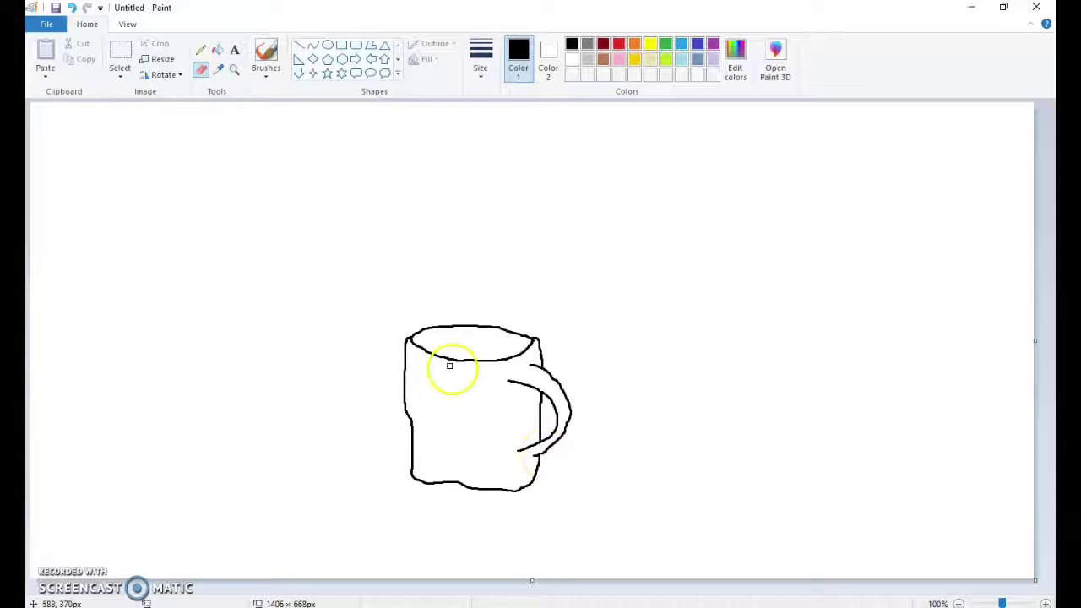
mouse_move(408, 340)
mouse_down()
mouse_move(427, 361)
mouse_move(476, 371)
mouse_move(535, 350)
mouse_move(482, 391)
mouse_move(446, 378)
mouse_move(479, 386)
mouse_move(495, 369)
mouse_move(560, 422)
mouse_move(552, 449)
mouse_move(504, 470)
mouse_move(507, 453)
mouse_up()
drag(464, 321, 462, 330)
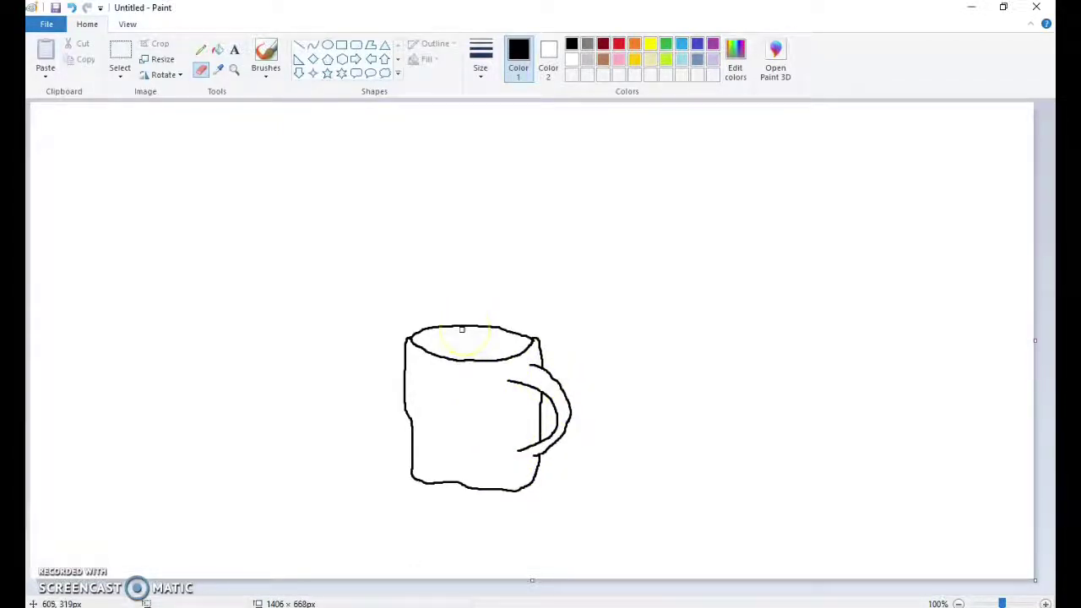
click(265, 52)
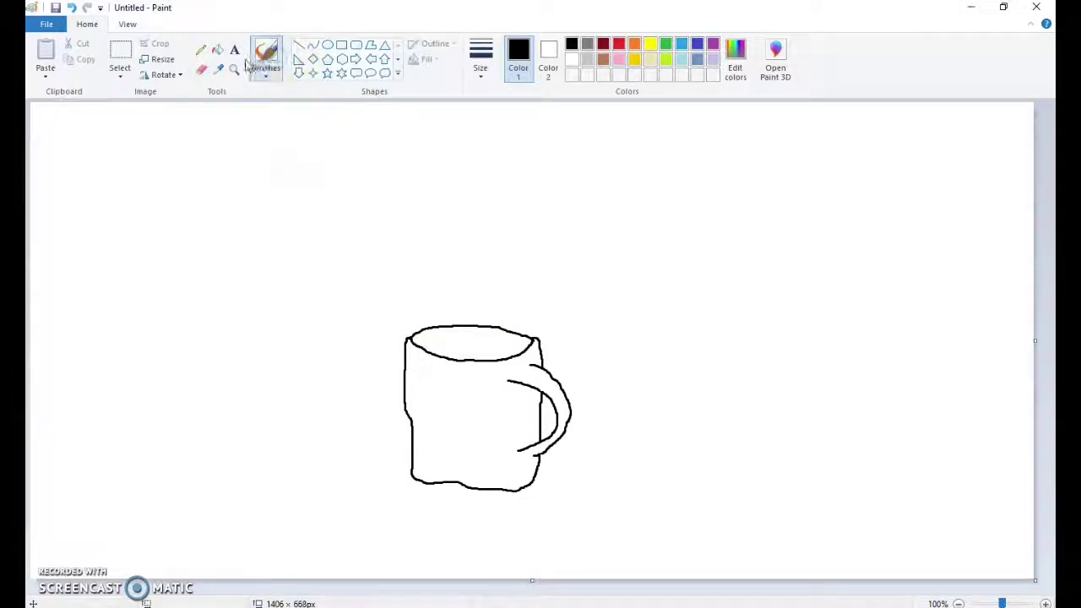
click(737, 60)
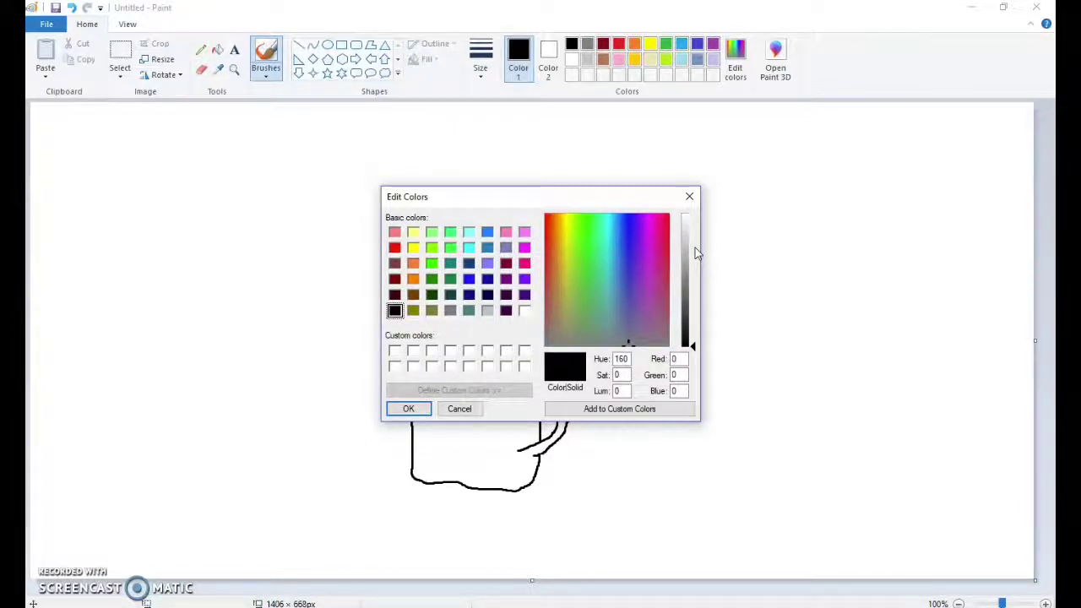
- Mix a light grey in Edit Colors and fill the mug body with it
drag(695, 247, 690, 228)
click(408, 409)
click(213, 46)
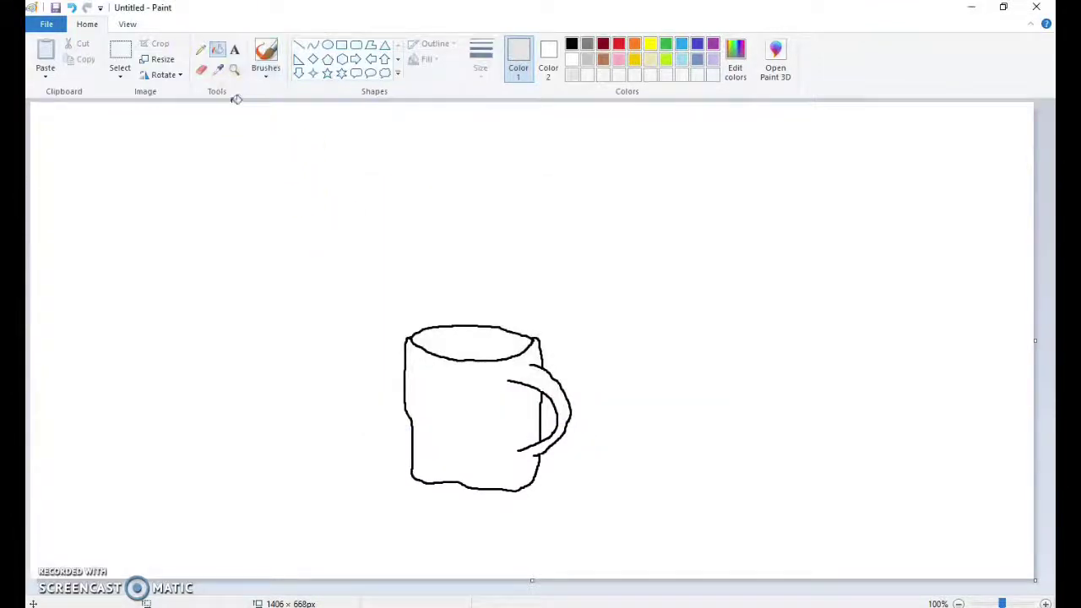
click(425, 380)
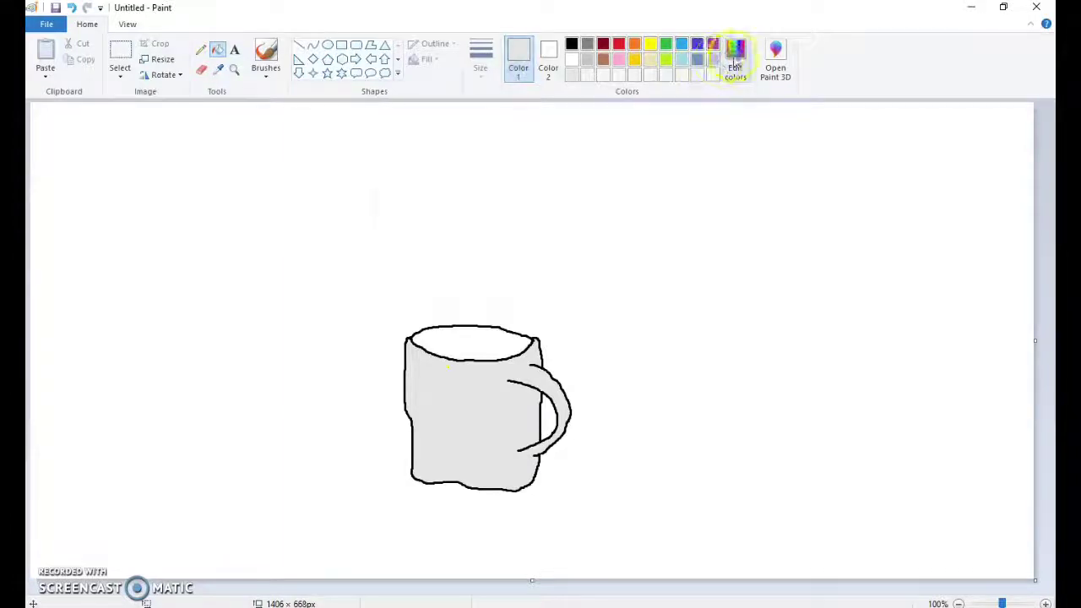
- Fill the inside of the rim with a slightly darker grey
click(734, 60)
drag(687, 234, 687, 247)
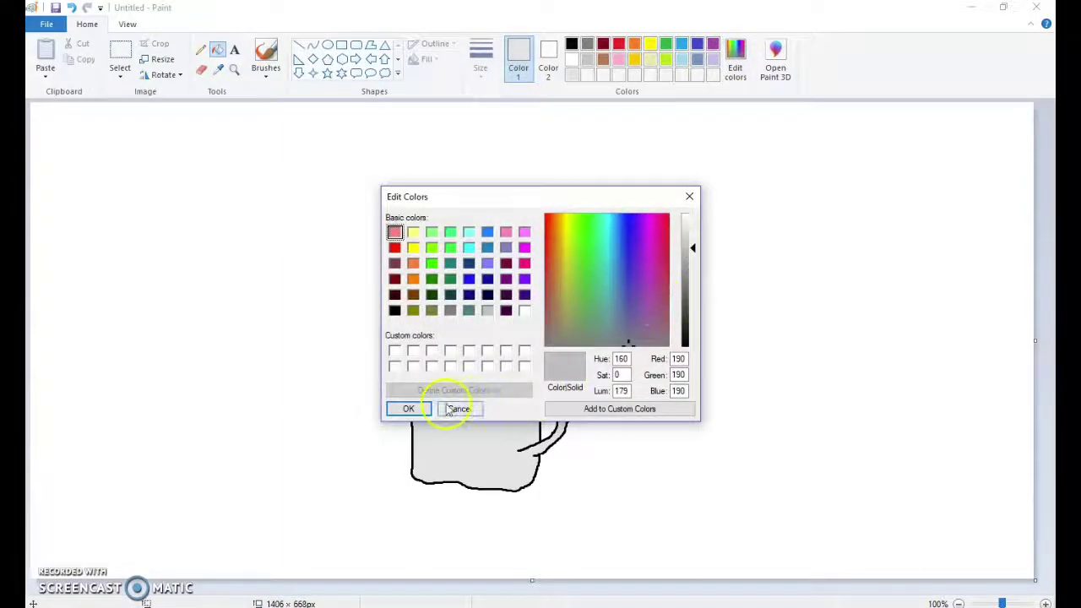
click(409, 408)
click(470, 345)
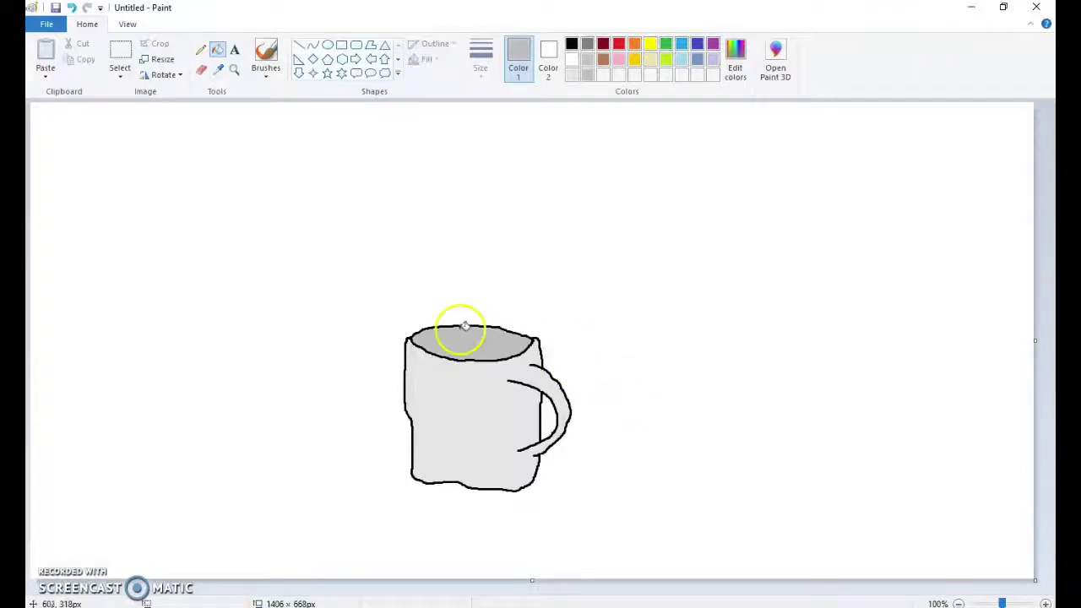
click(265, 53)
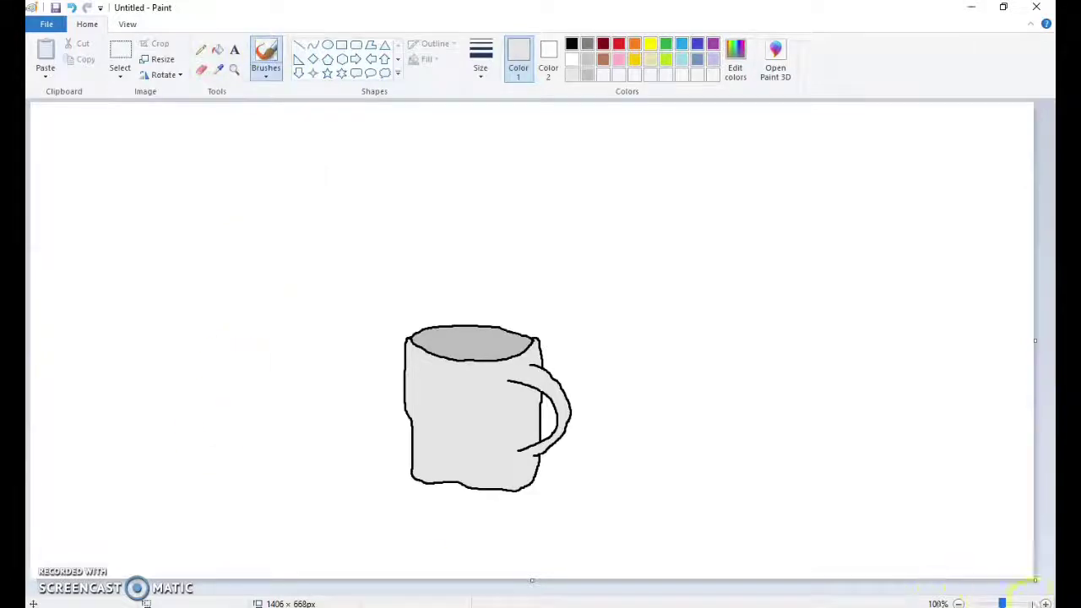
- Zoom to 300% and mix a lighter grey in Edit Colors
click(1045, 602)
click(1046, 603)
scroll(878, 490, down, 10)
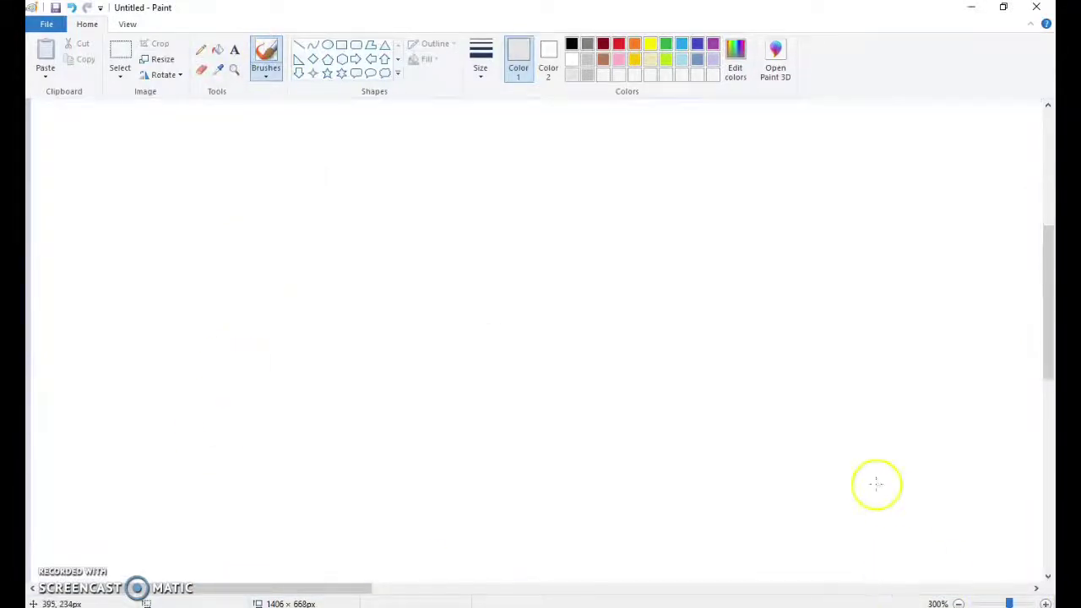
drag(348, 588, 618, 588)
scroll(603, 485, up, 2)
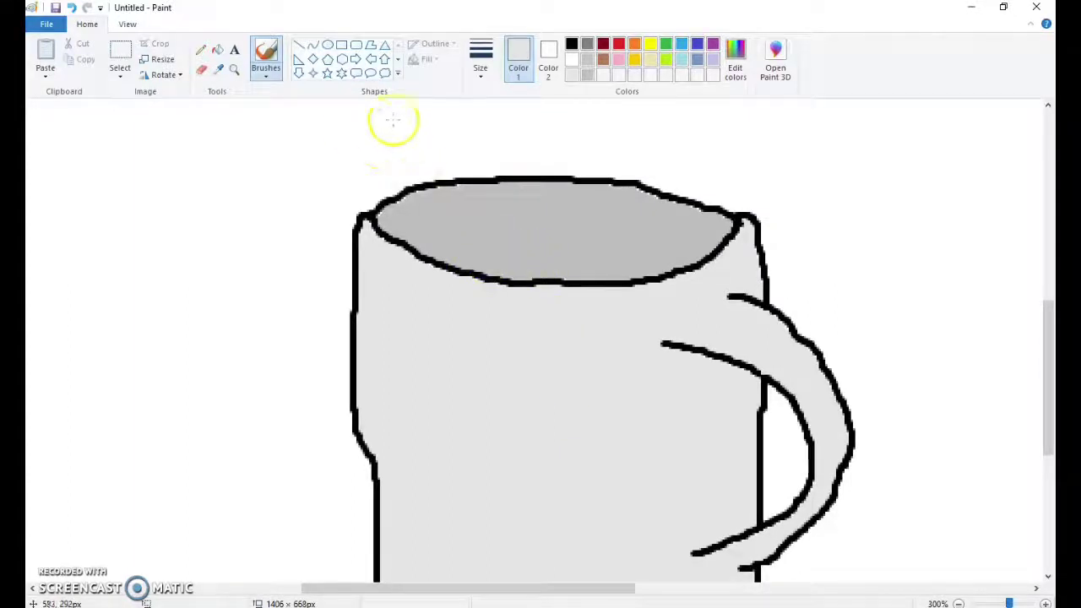
click(736, 63)
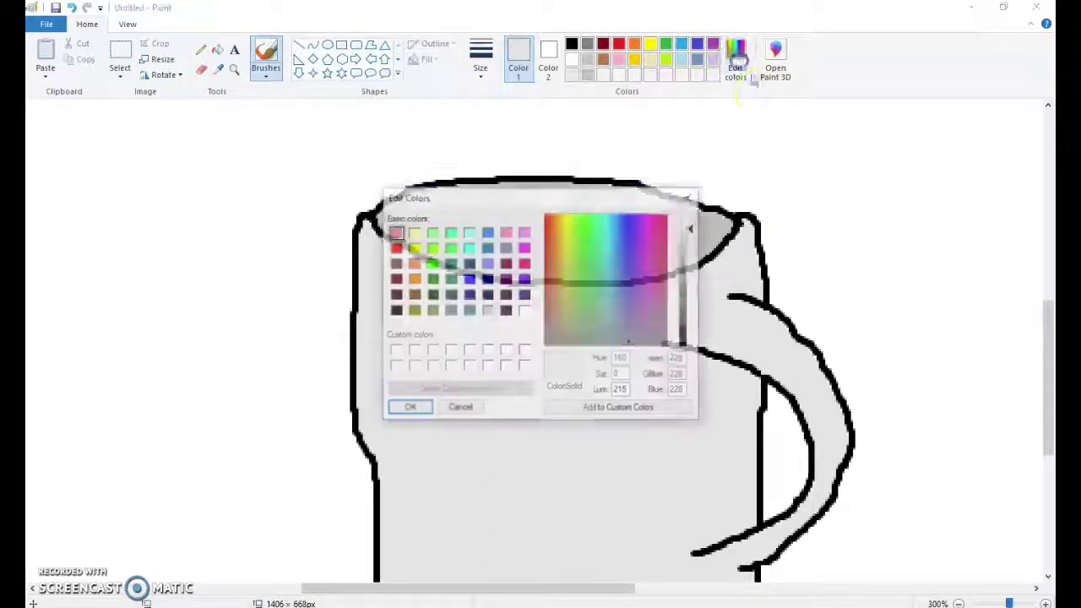
click(689, 239)
click(408, 408)
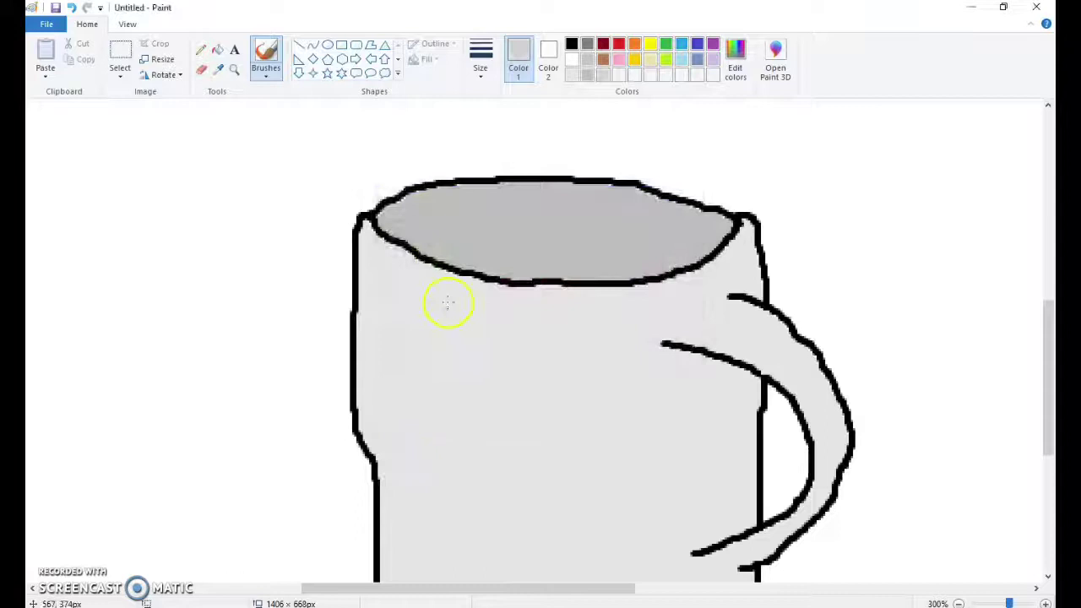
- Paint light highlight streaks inside the mug interior near the left and right rim
drag(451, 214, 451, 243)
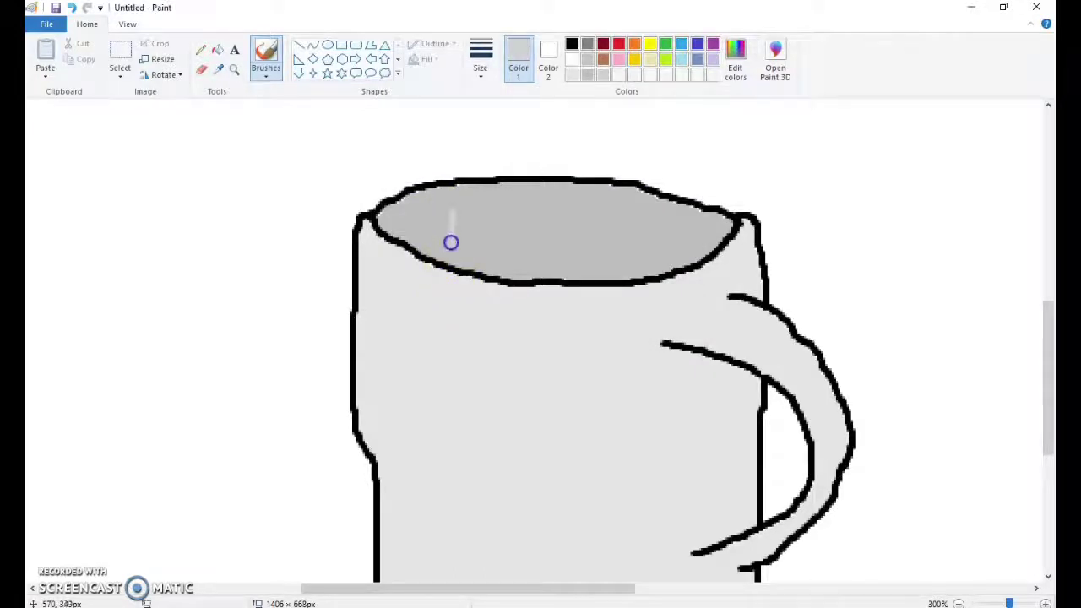
drag(724, 221, 705, 236)
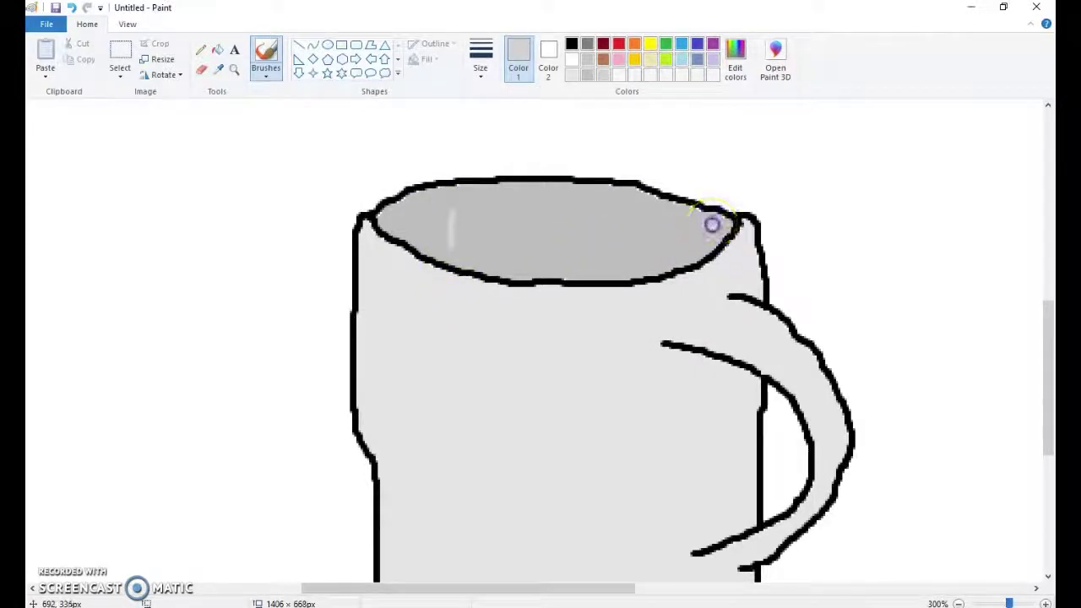
scroll(827, 262, down, 2)
scroll(700, 279, up, 5)
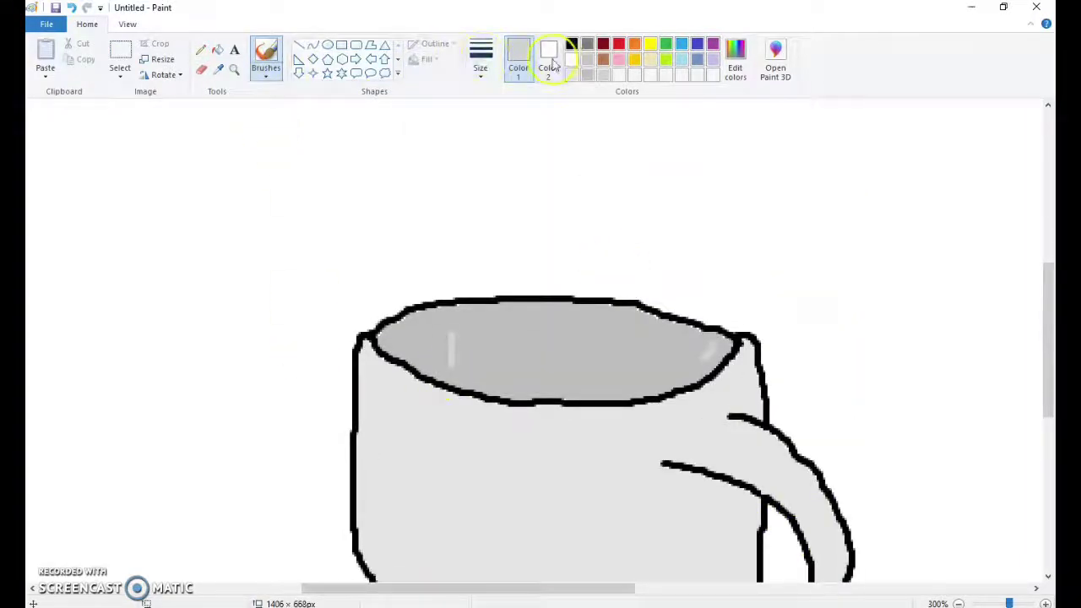
click(218, 69)
click(494, 345)
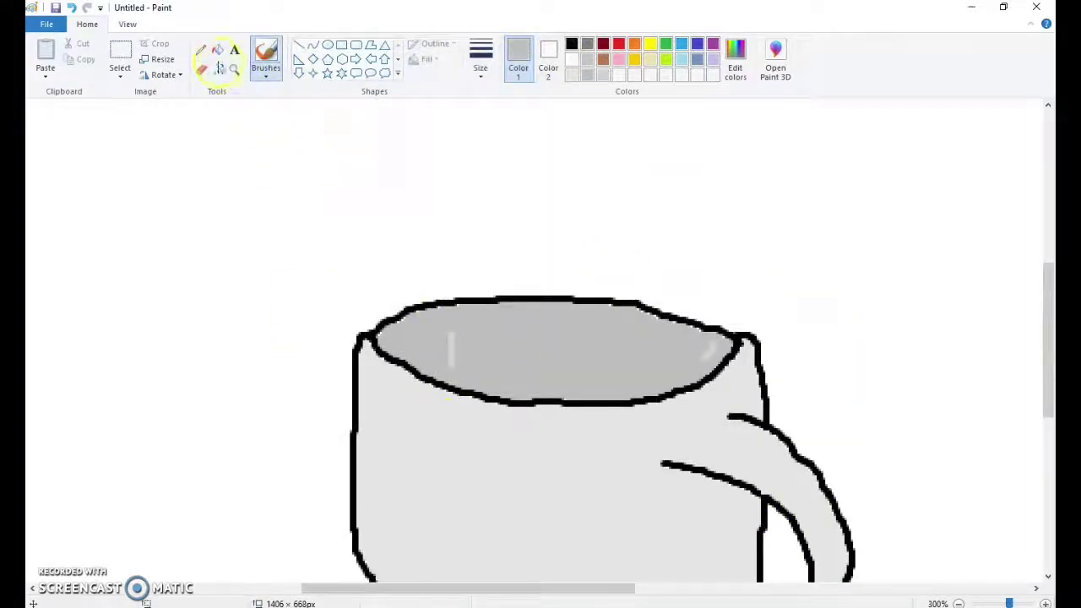
drag(448, 365, 452, 351)
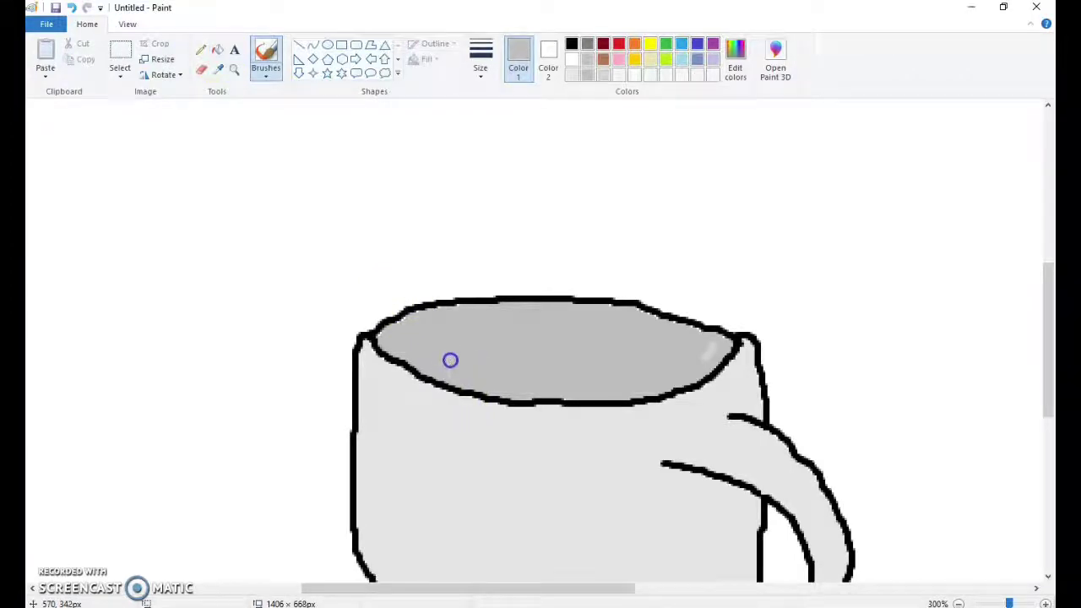
scroll(464, 361, down, 2)
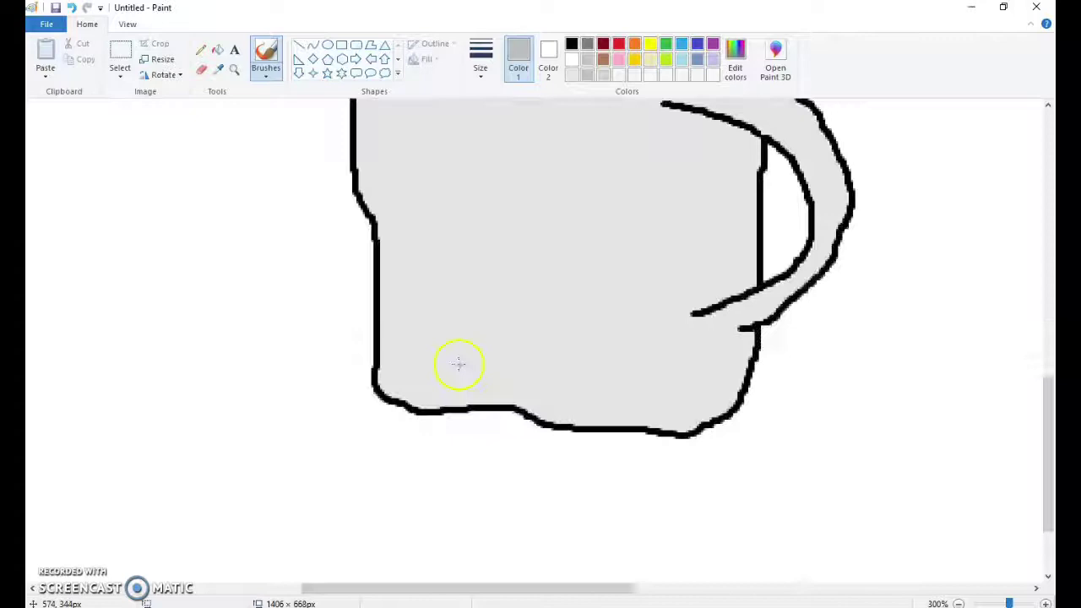
scroll(430, 519, up, 1)
scroll(617, 523, down, 2)
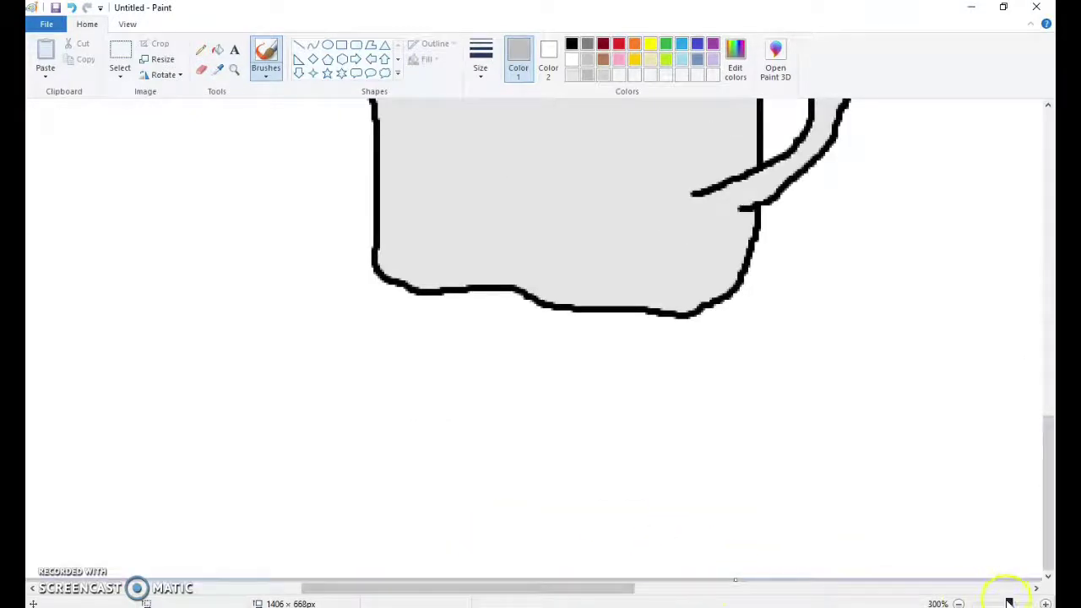
- Zoom out to view the whole mug, then back in to 200%
drag(1009, 602, 1001, 603)
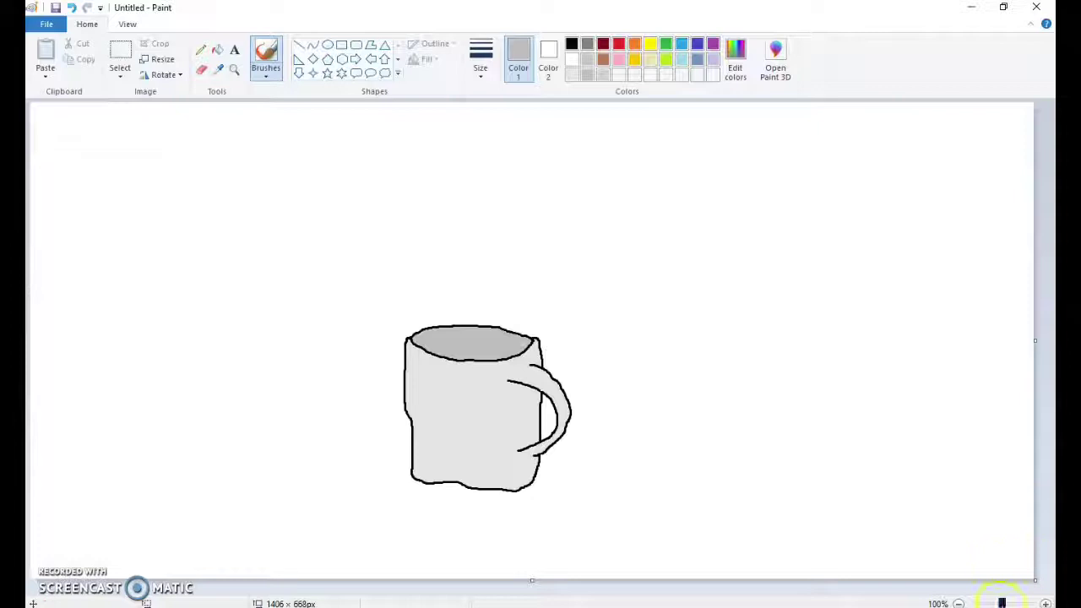
drag(1002, 603, 1005, 602)
scroll(905, 489, down, 2)
scroll(895, 486, down, 3)
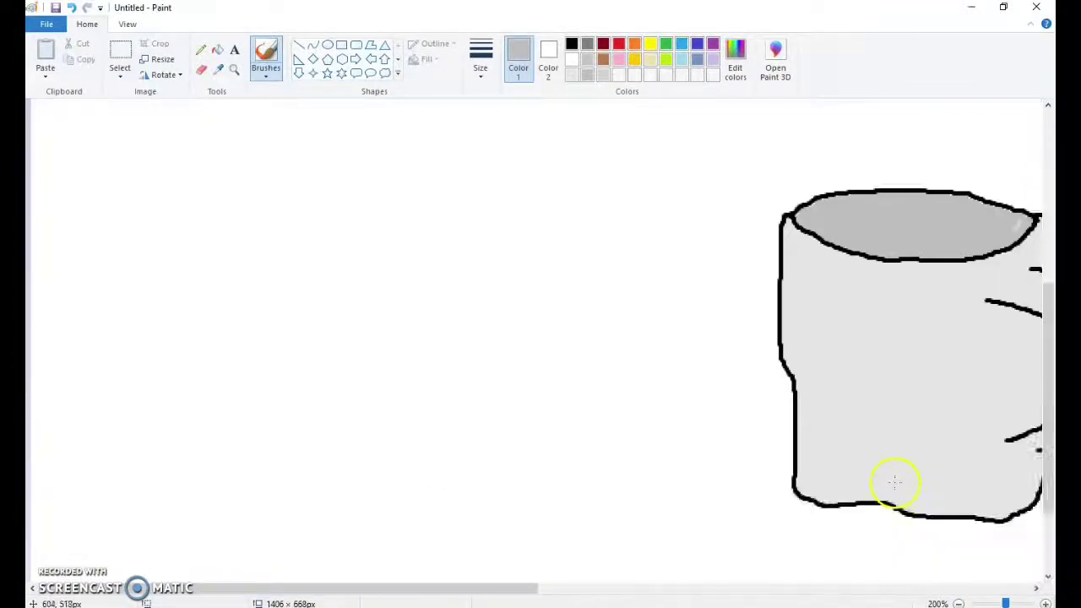
drag(512, 589, 675, 589)
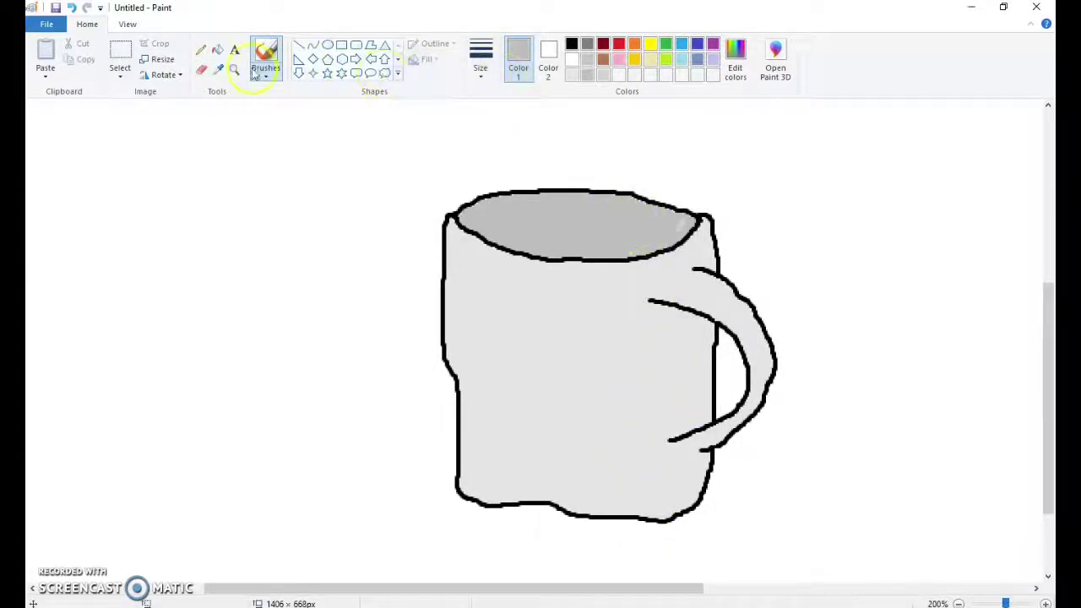
- Sample the rim's grey with Color picker and darken it in Edit Colors
click(218, 69)
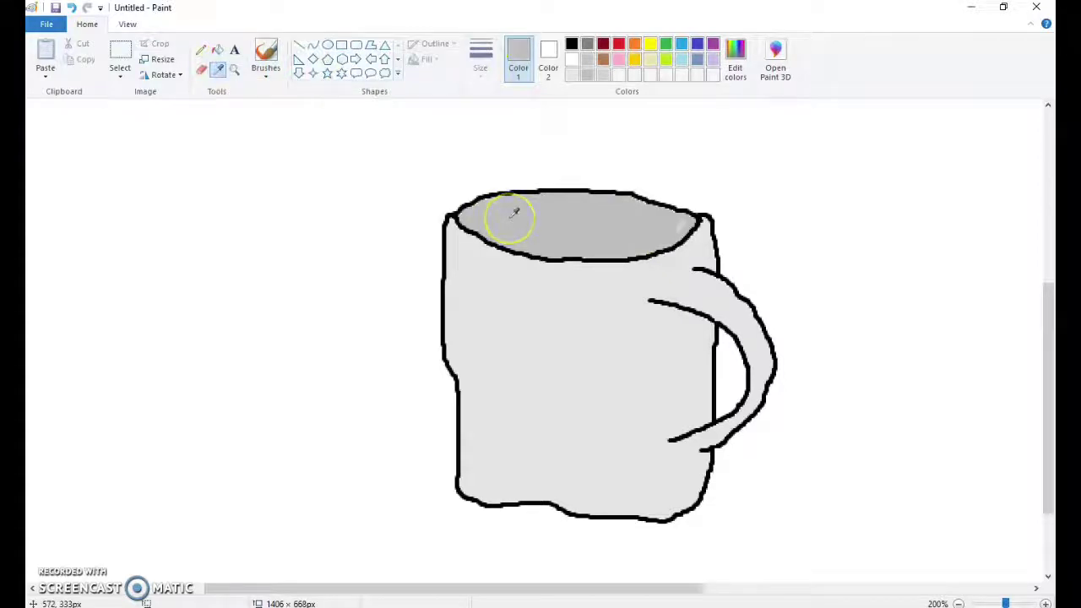
click(514, 213)
click(734, 60)
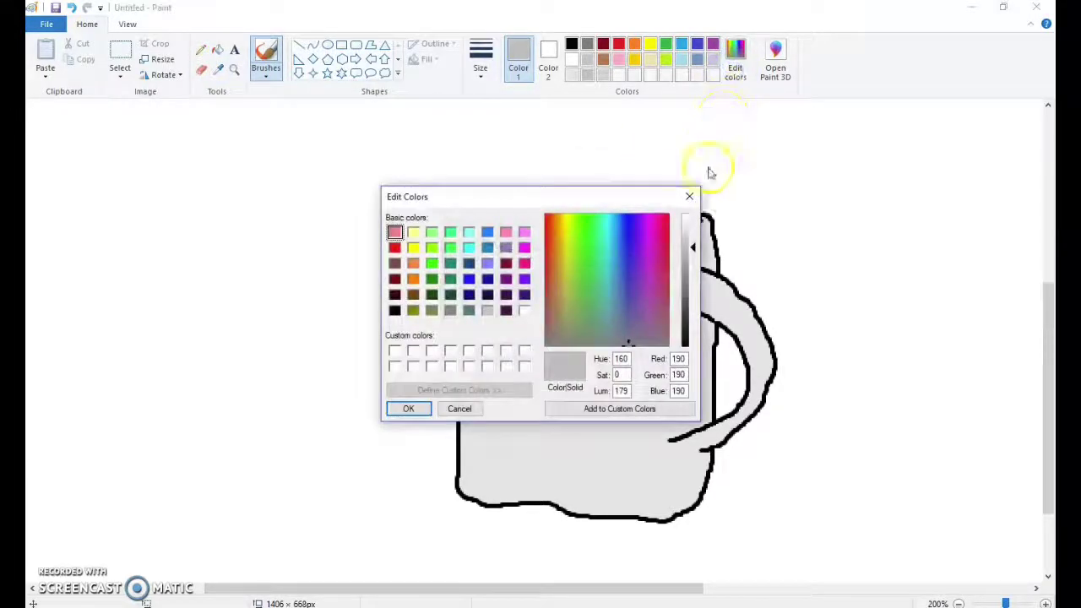
drag(690, 246, 690, 258)
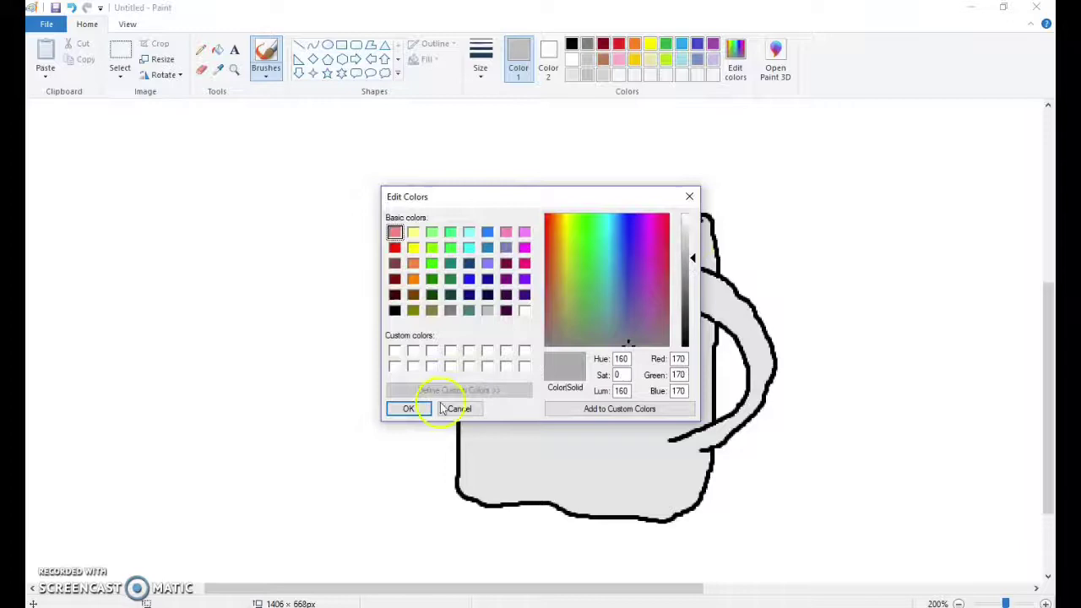
click(408, 409)
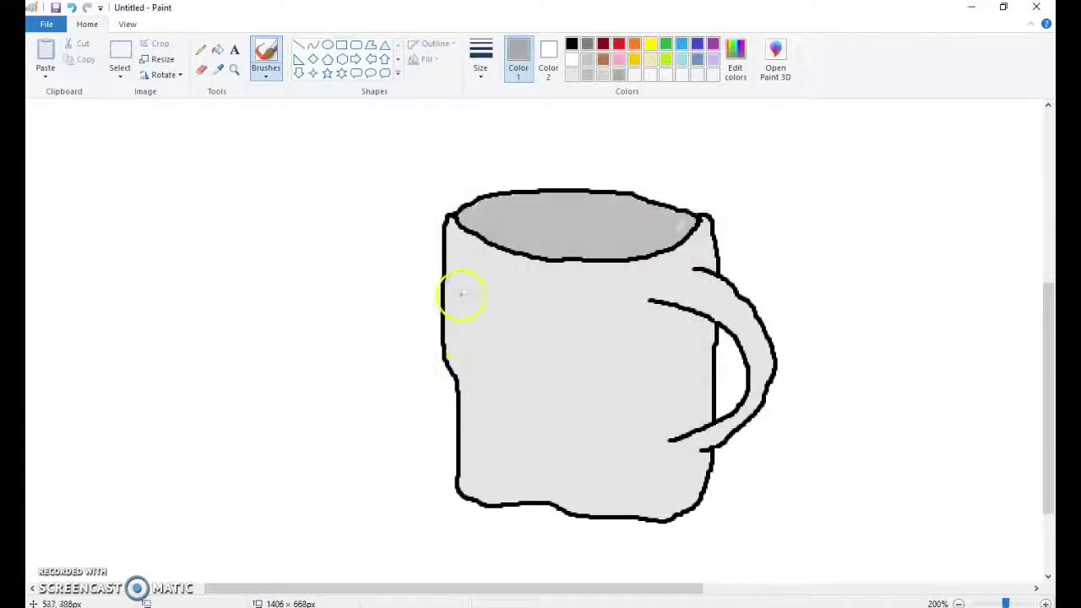
- Outline a wedge along the mug's left side and bottom, then fill it with darker grey
mouse_move(456, 302)
mouse_down()
mouse_move(459, 285)
mouse_move(483, 431)
mouse_up()
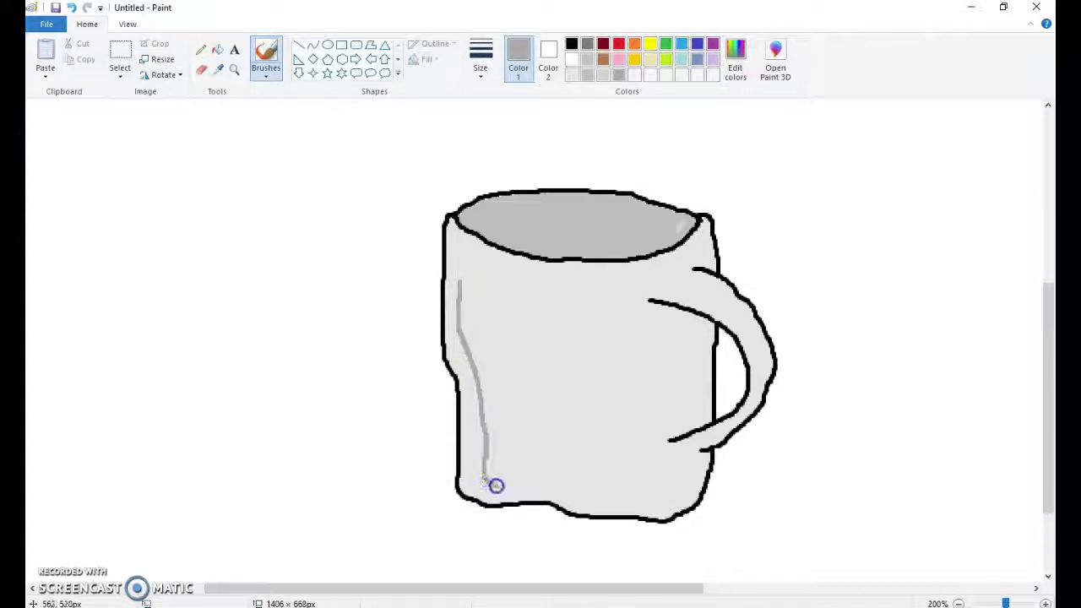
drag(496, 485, 548, 489)
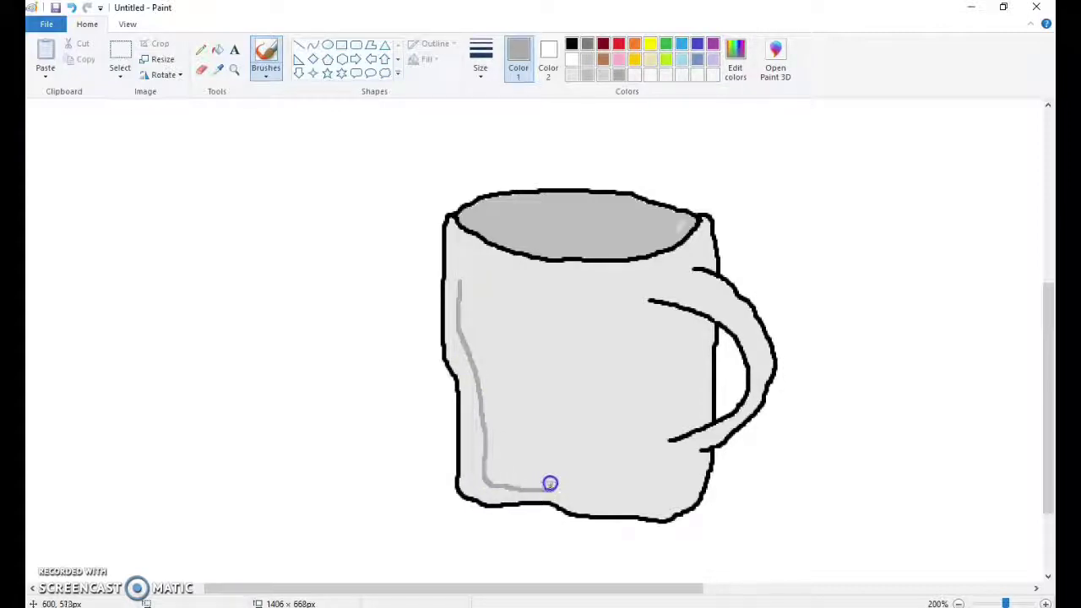
drag(536, 419, 464, 292)
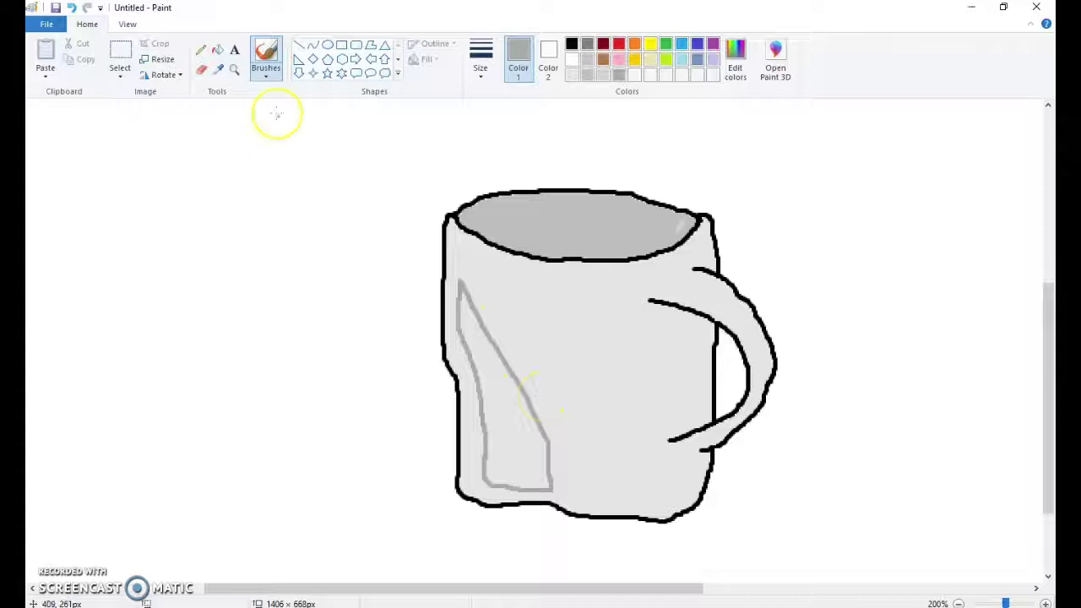
click(217, 49)
click(503, 402)
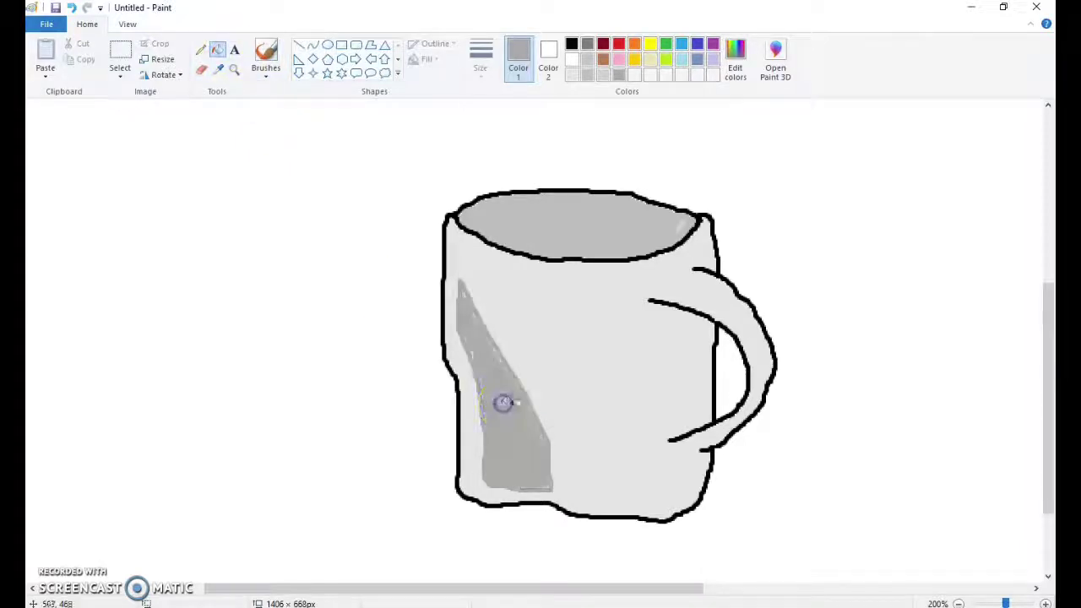
scroll(632, 414, down, 3)
scroll(675, 391, up, 5)
scroll(844, 473, down, 3)
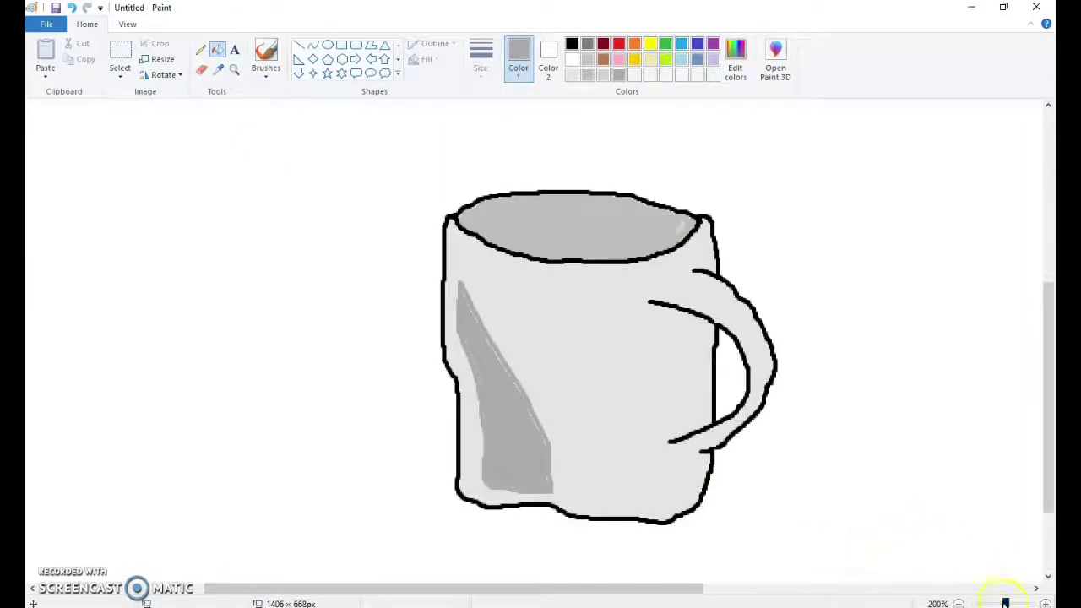
- Brush a darker grey streak down the mug's left side, zooming out to check the result
drag(1005, 603, 997, 599)
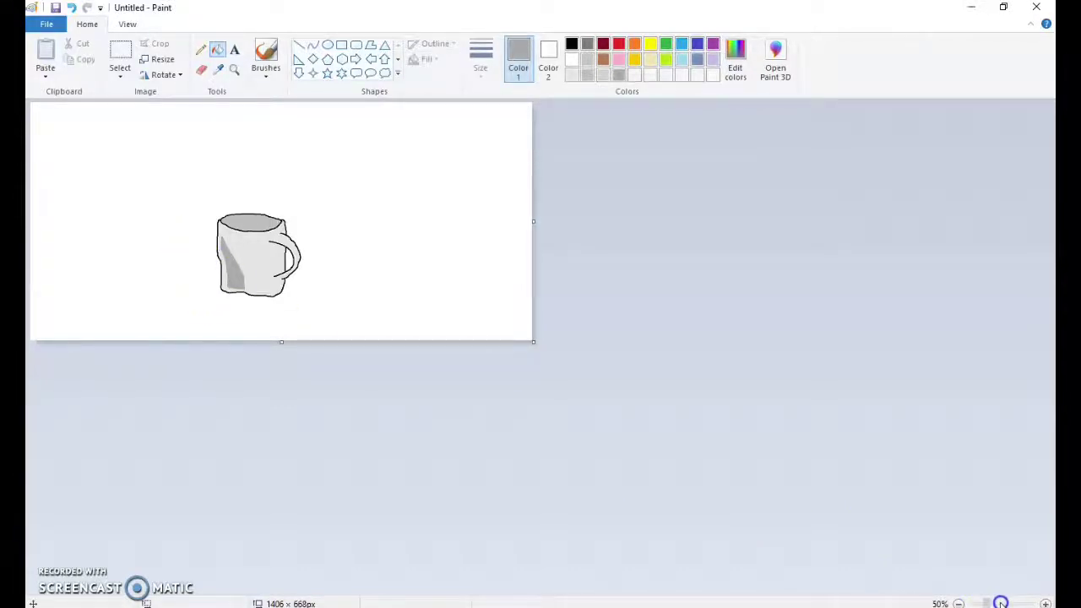
drag(1000, 603, 1002, 603)
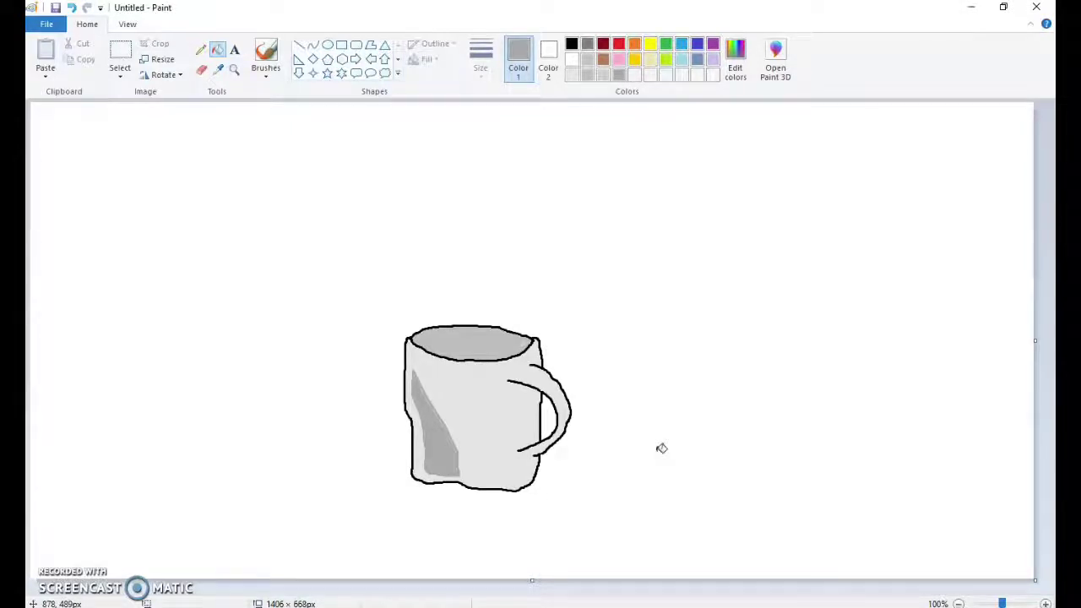
click(567, 488)
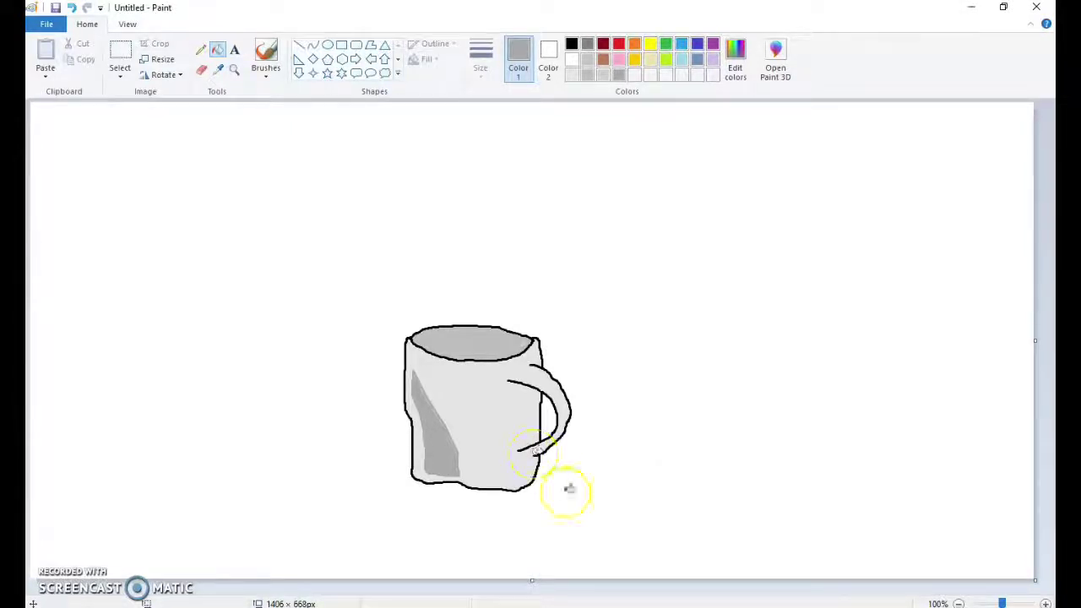
drag(1002, 603, 1006, 603)
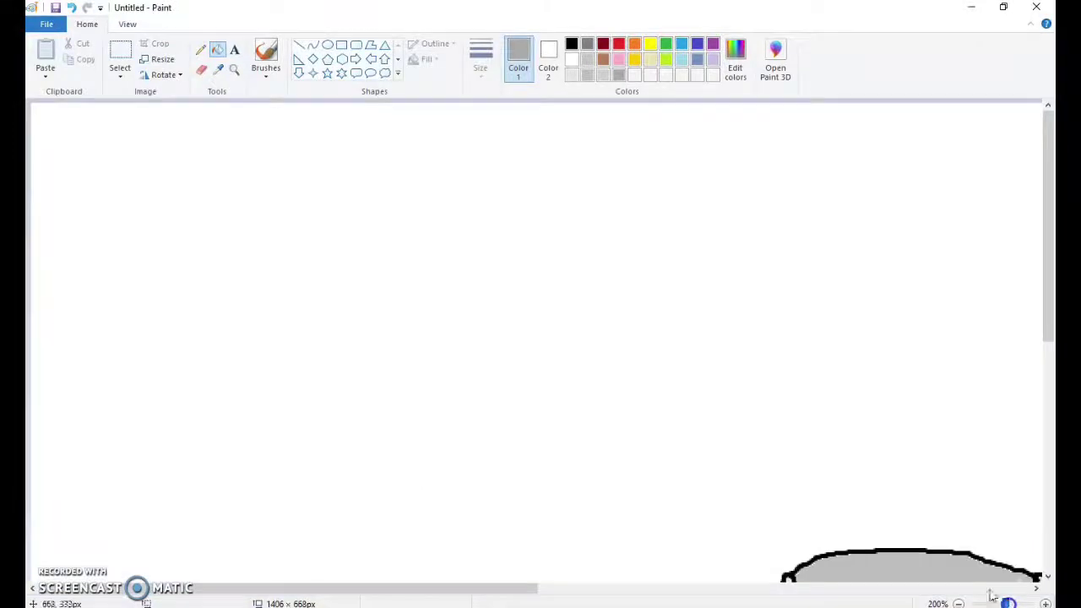
scroll(796, 549, down, 5)
drag(471, 599, 601, 588)
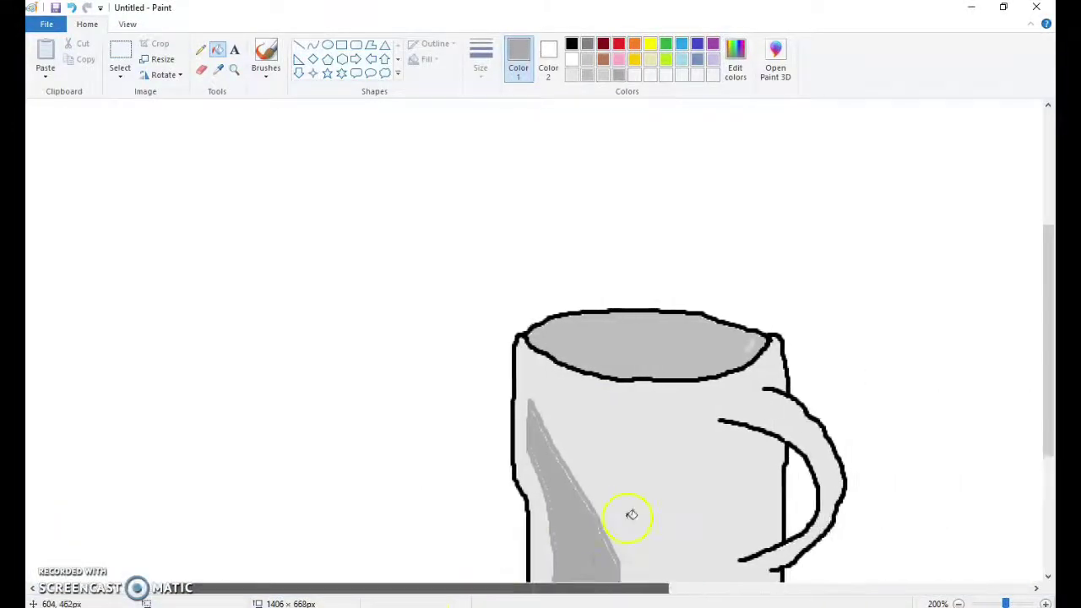
scroll(765, 375, down, 2)
scroll(758, 381, up, 6)
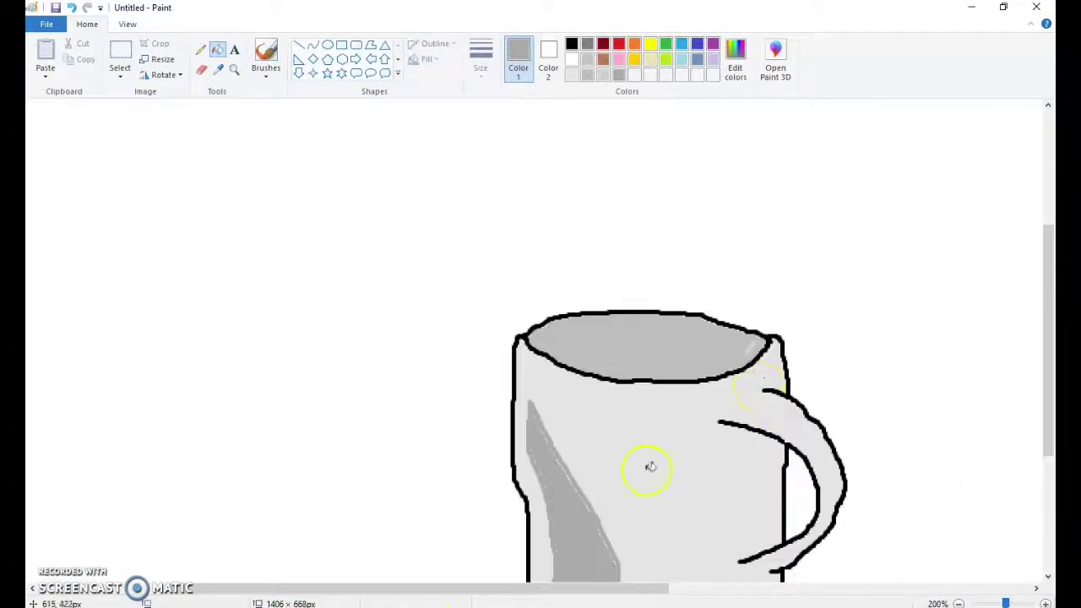
scroll(647, 466, down, 3)
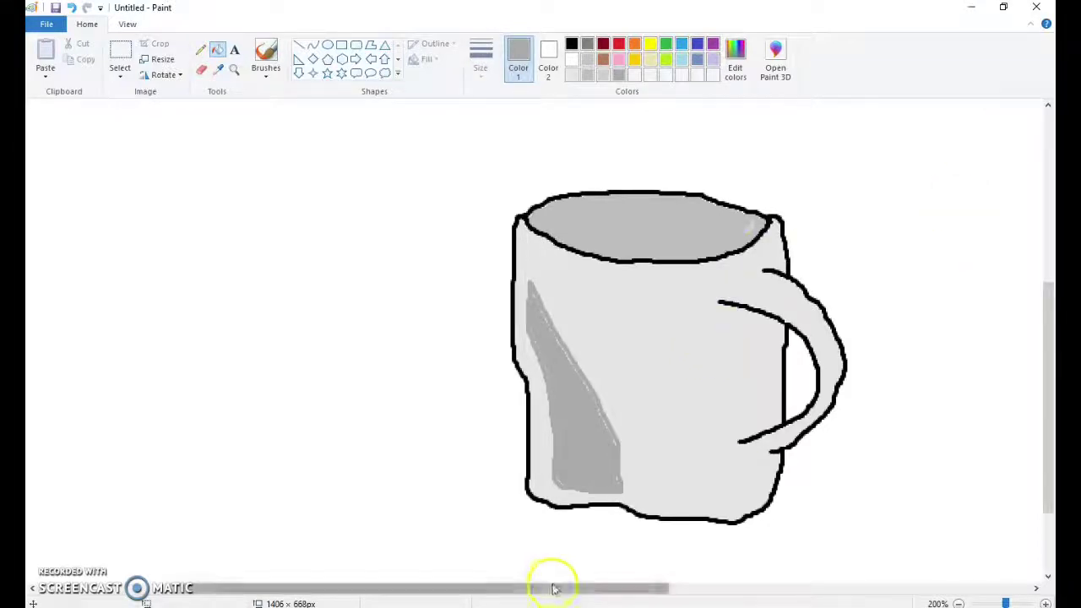
drag(552, 586, 614, 502)
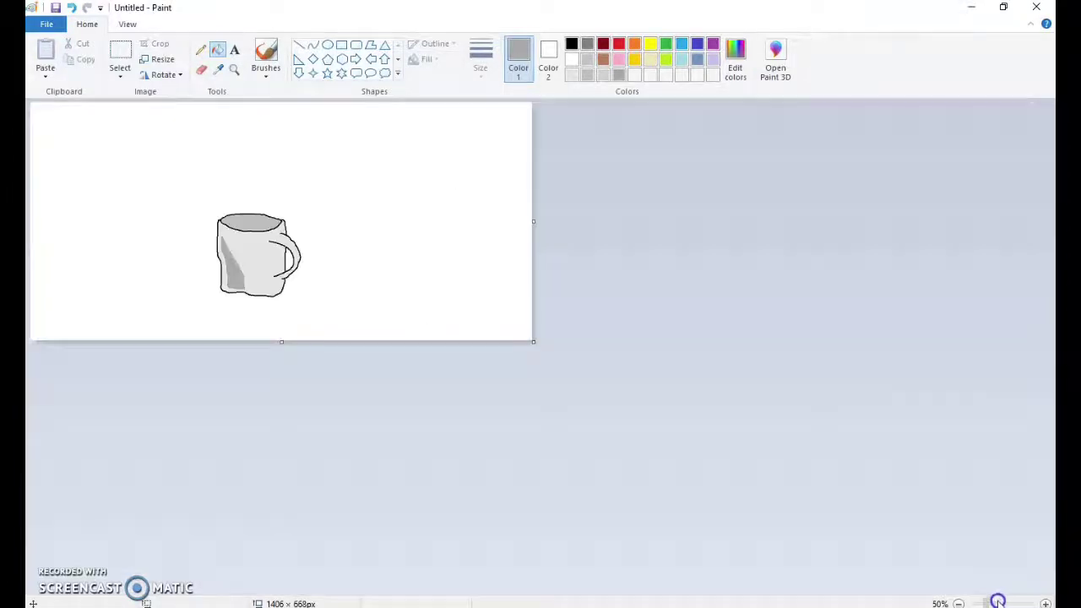
drag(1005, 603, 1001, 603)
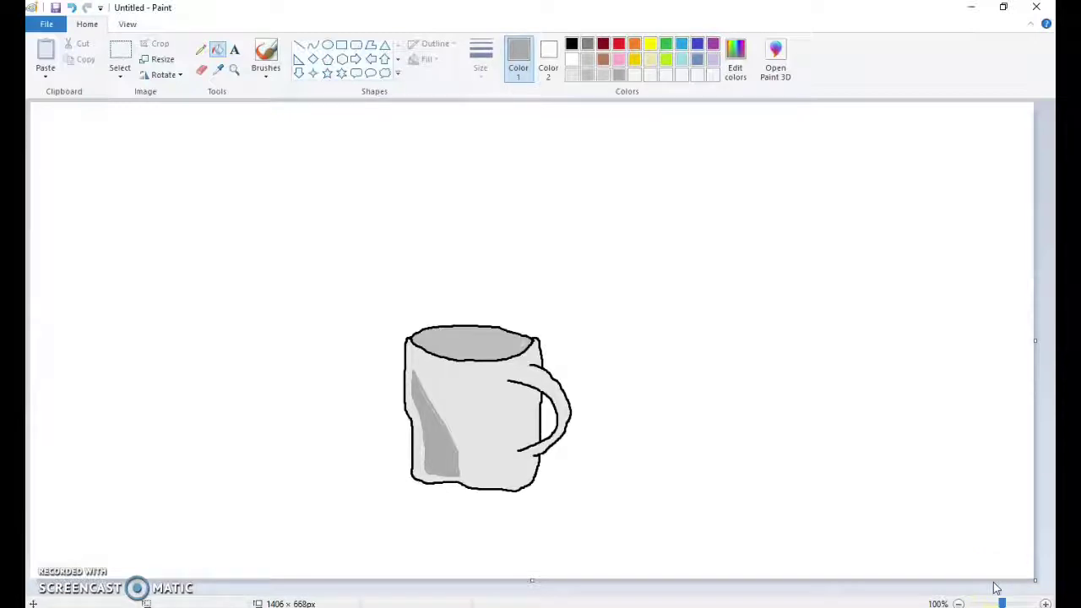
- Draw a yellow Oval outline upper-left of the mug, with a short yellow brush stroke inside
click(649, 43)
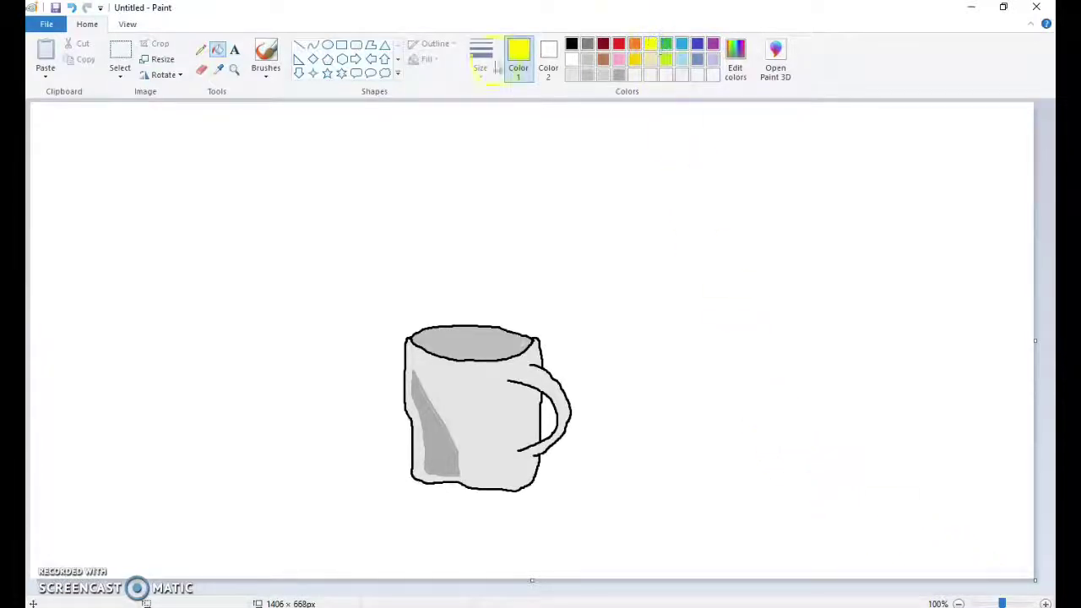
click(328, 46)
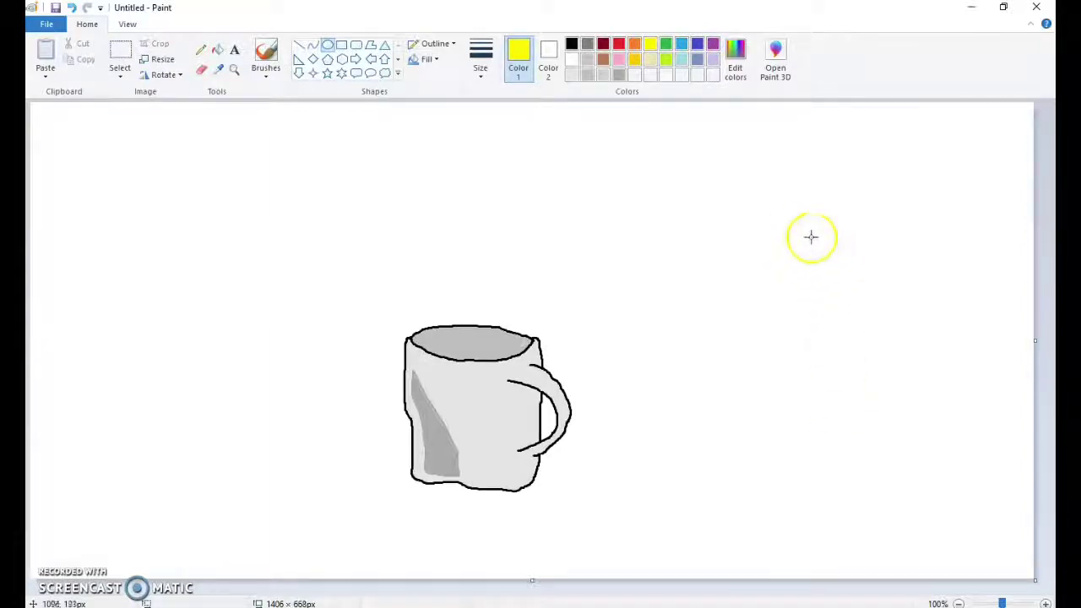
drag(145, 205, 203, 233)
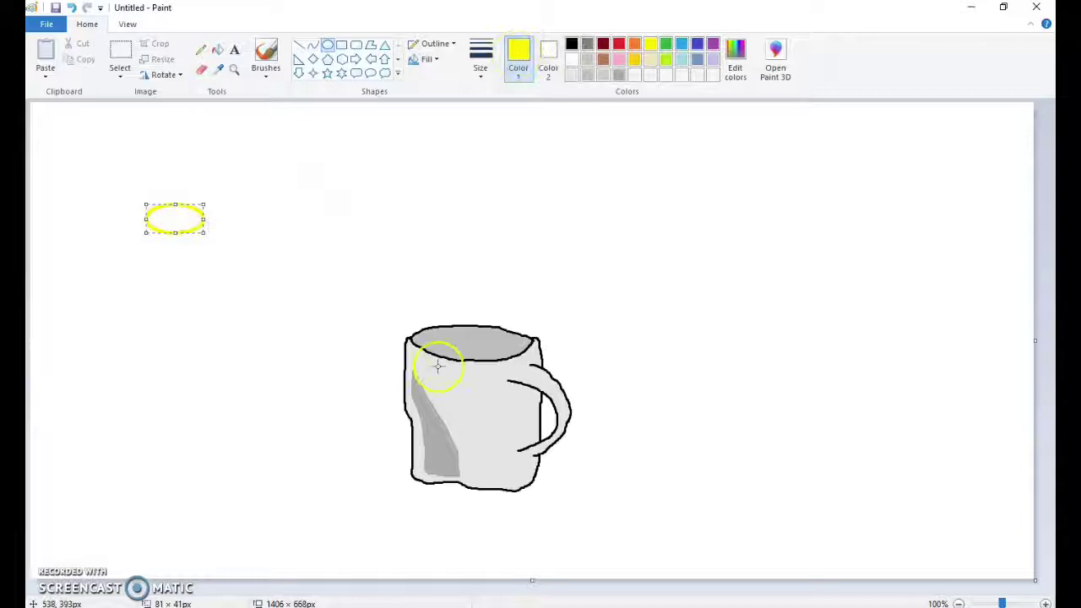
click(265, 60)
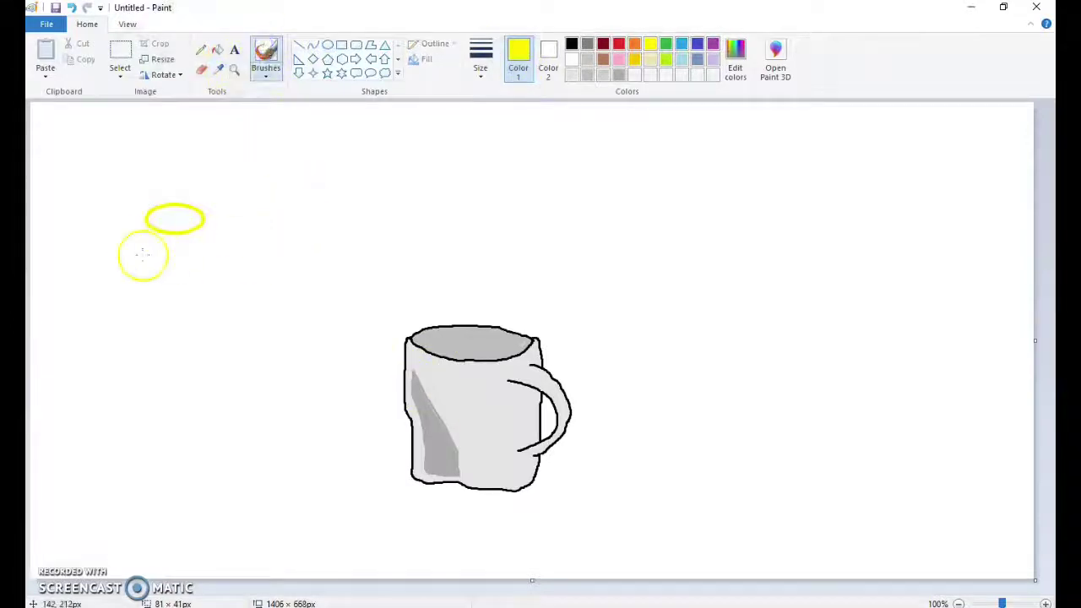
drag(166, 218, 187, 219)
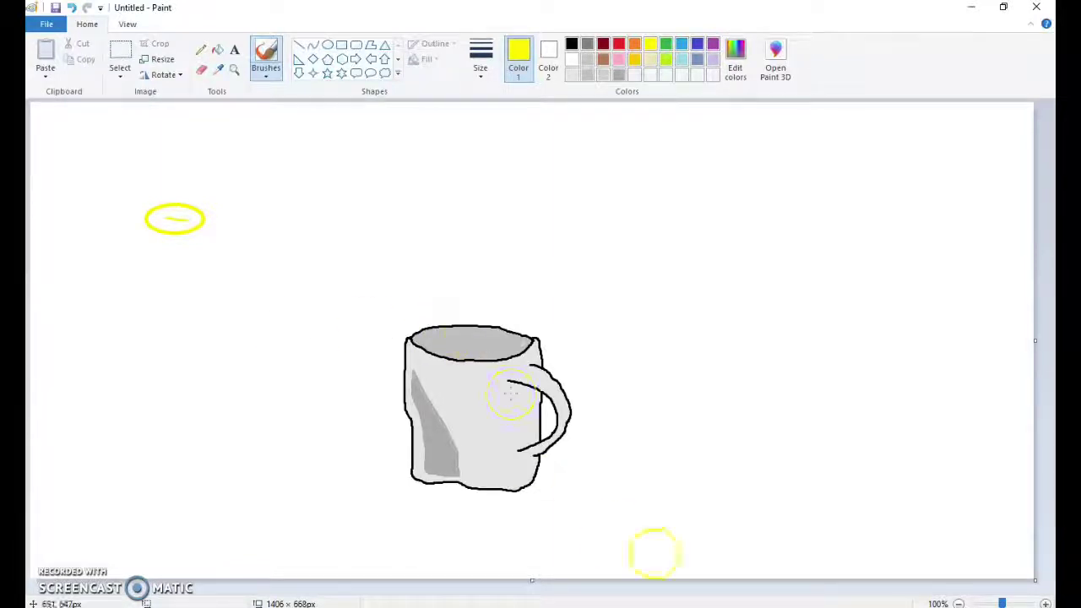
- Zoom to 200% and scroll to centre the view on the mug's rim
drag(1003, 601, 1006, 601)
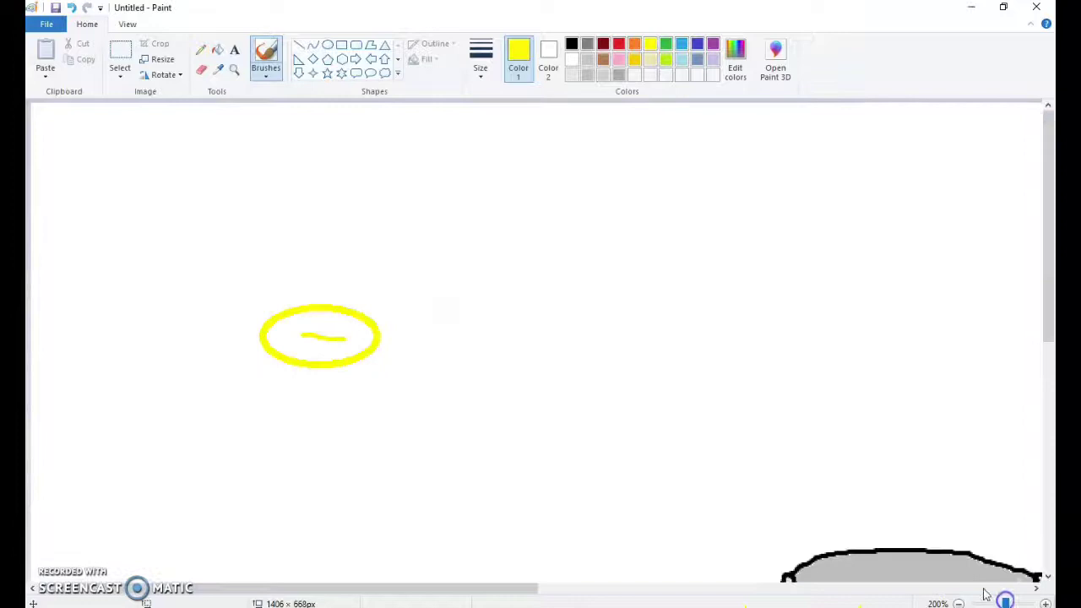
scroll(802, 489, down, 3)
drag(506, 591, 701, 596)
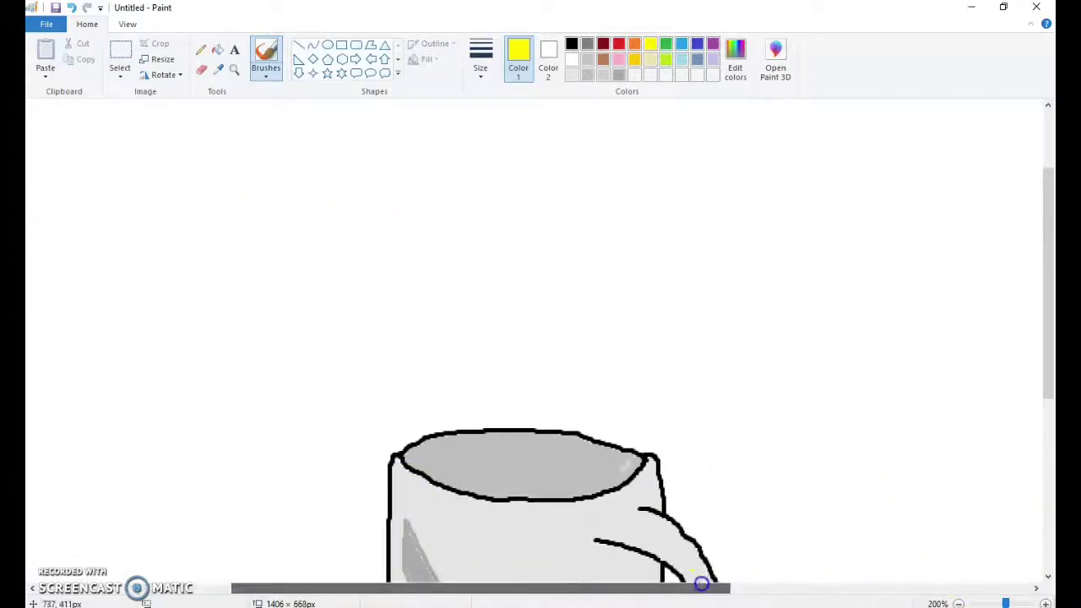
scroll(692, 446, down, 3)
scroll(668, 430, down, 3)
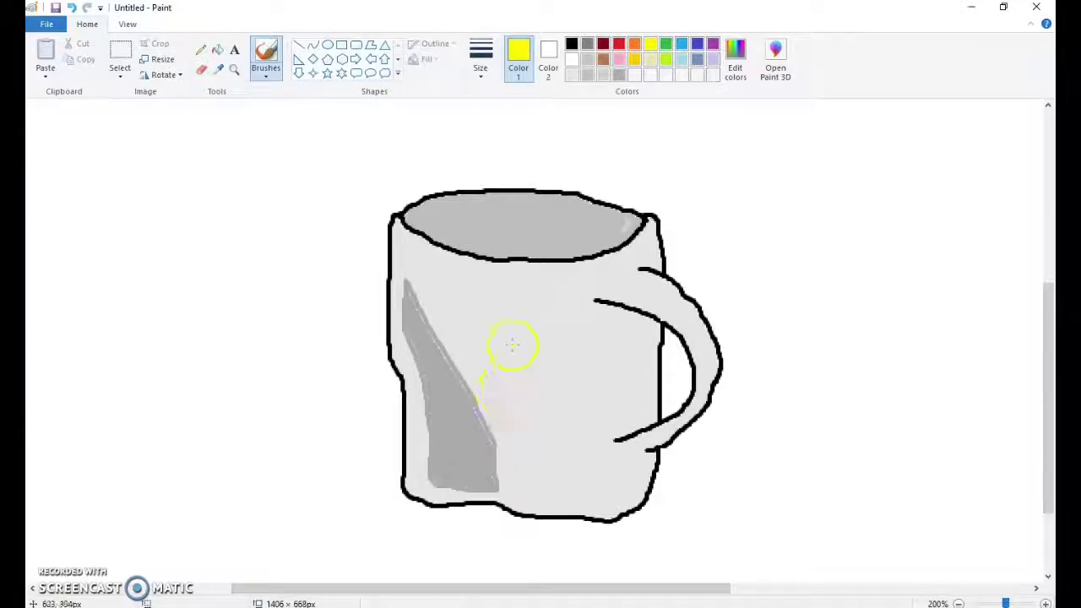
scroll(566, 236, up, 3)
scroll(565, 236, up, 2)
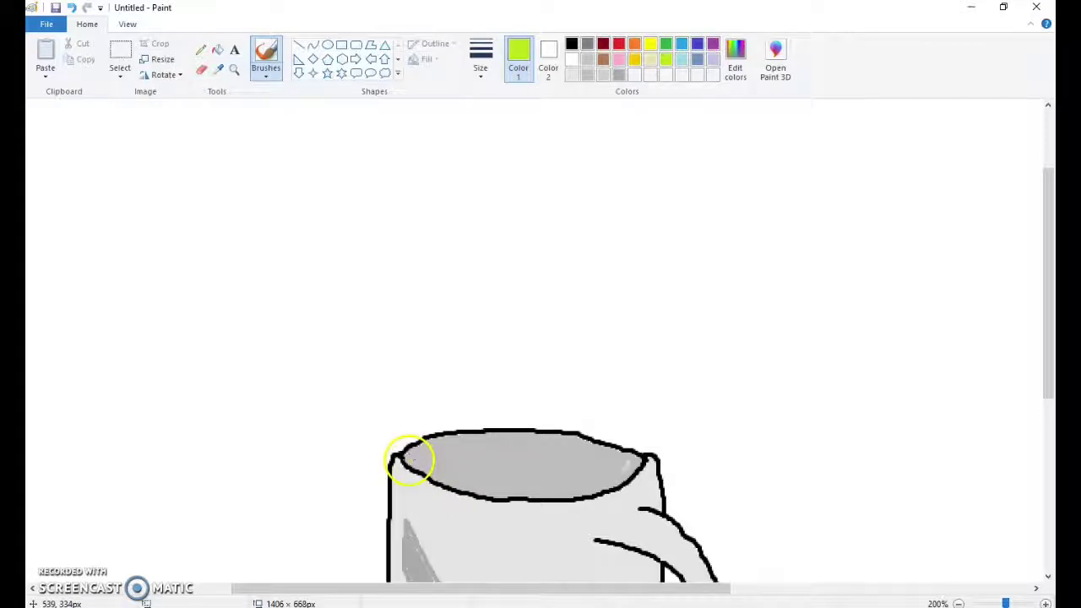
- Draw two parallel yellow-green stalk lines rising up-left from inside the mug
click(406, 460)
drag(396, 440, 352, 337)
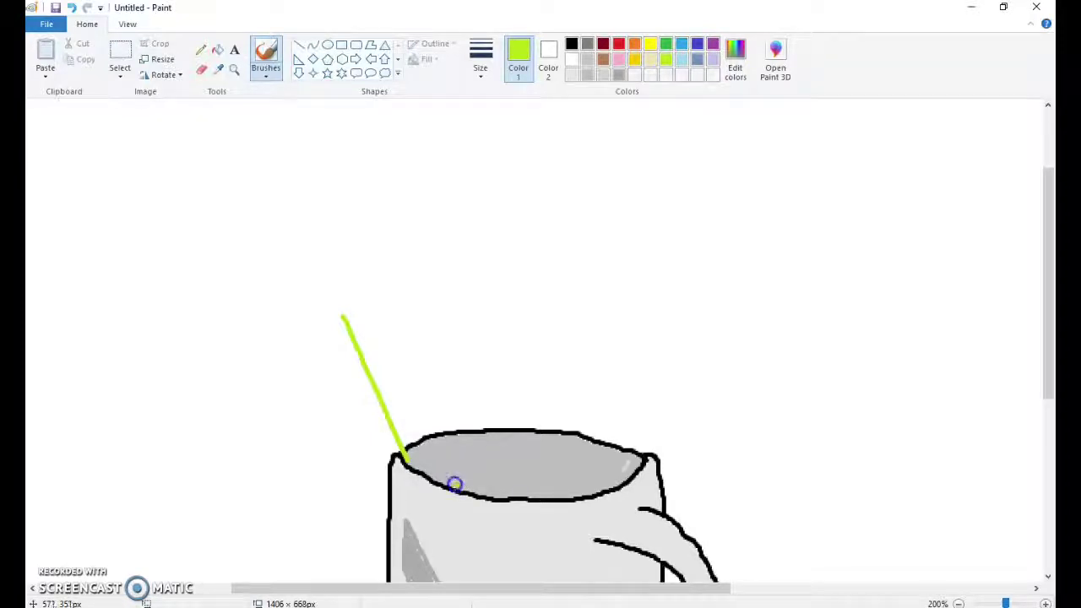
drag(452, 474, 373, 301)
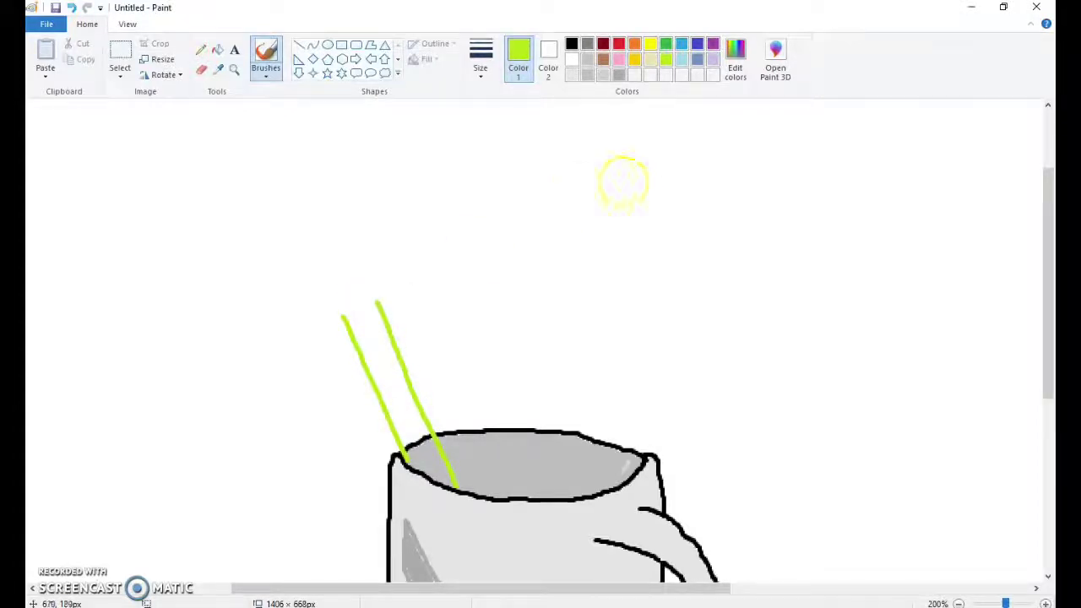
scroll(540, 357, down, 3)
scroll(532, 388, up, 3)
mouse_move(484, 591)
mouse_down()
mouse_move(495, 591)
mouse_move(464, 591)
mouse_up()
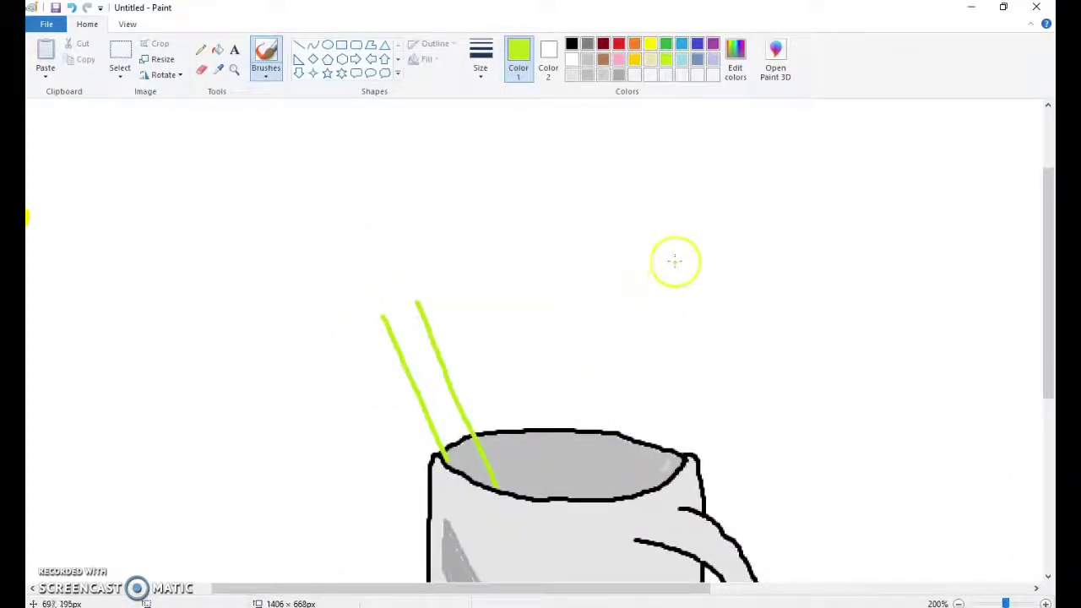
click(736, 66)
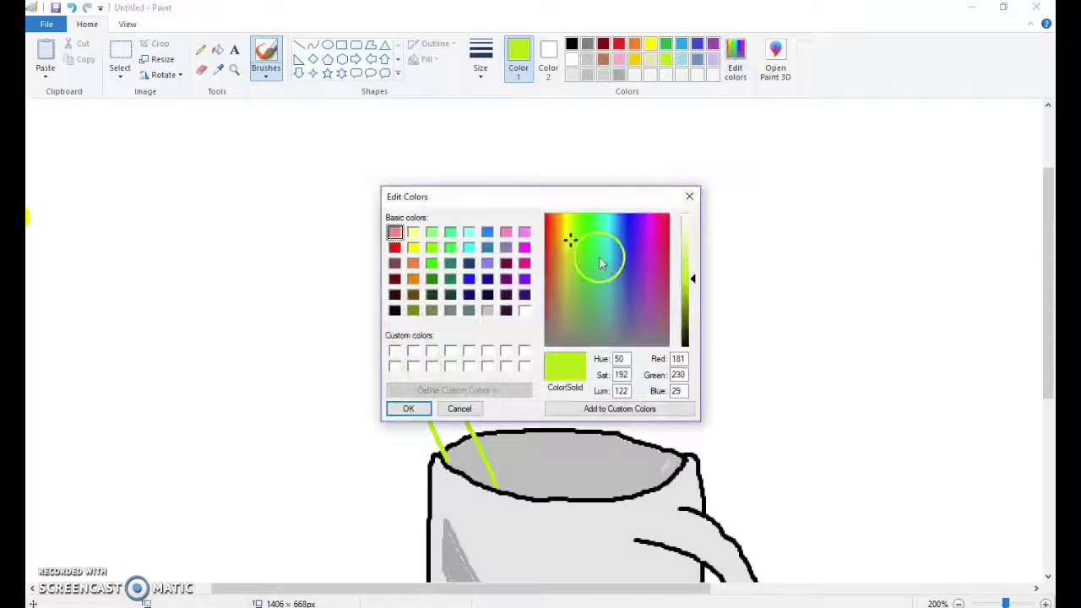
- Mix a brighter green hue and adjust its luminance in Edit Colors
click(583, 232)
click(689, 281)
drag(688, 284, 689, 291)
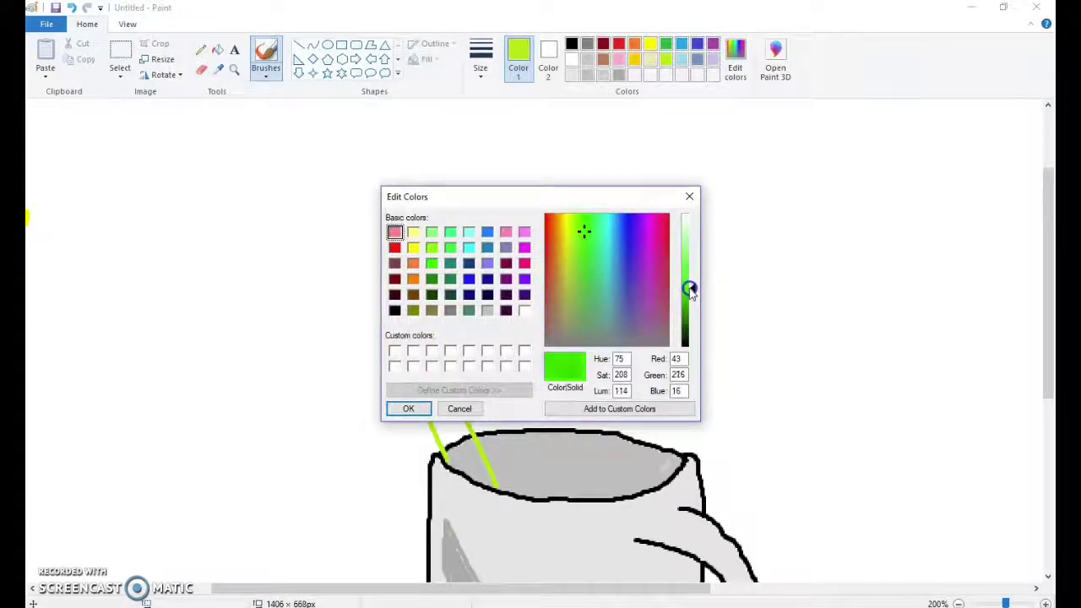
click(409, 408)
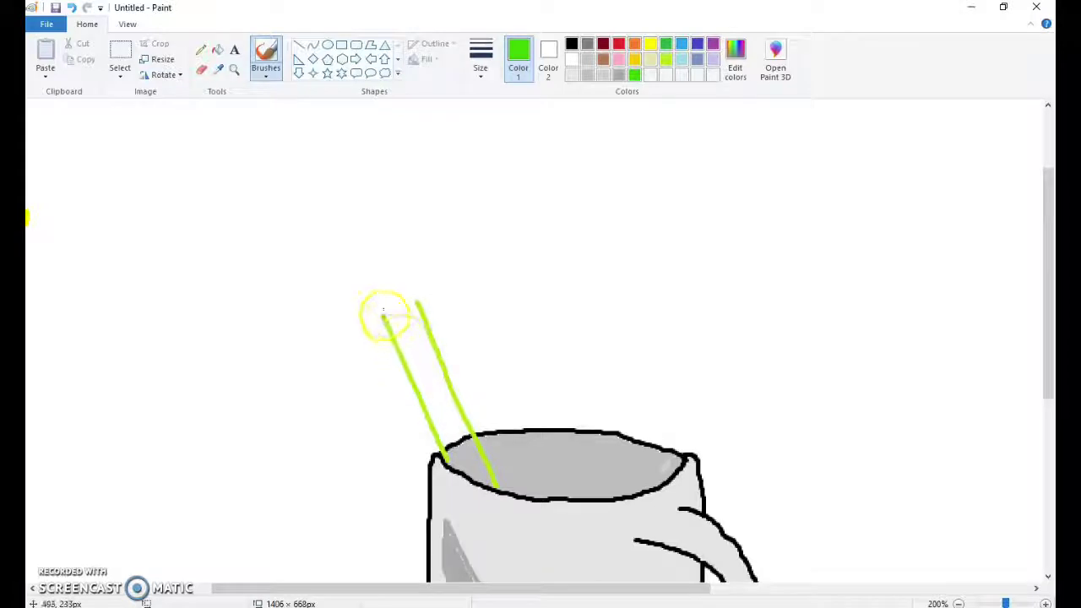
- Brush a shaggy rounded leafy-head outline on top of the stalk
drag(380, 316, 366, 328)
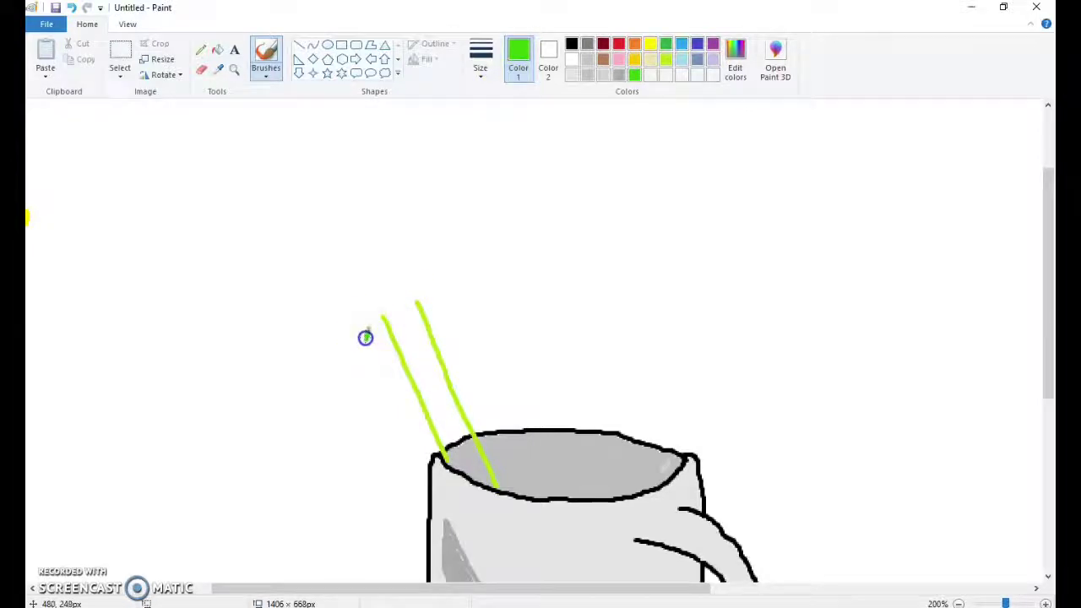
mouse_move(358, 350)
mouse_down()
mouse_move(323, 398)
mouse_move(326, 364)
mouse_move(311, 379)
mouse_move(315, 350)
mouse_move(299, 371)
mouse_move(302, 350)
mouse_move(326, 388)
mouse_move(349, 386)
mouse_move(359, 402)
mouse_move(357, 379)
mouse_move(372, 357)
mouse_move(376, 366)
mouse_move(383, 338)
mouse_up()
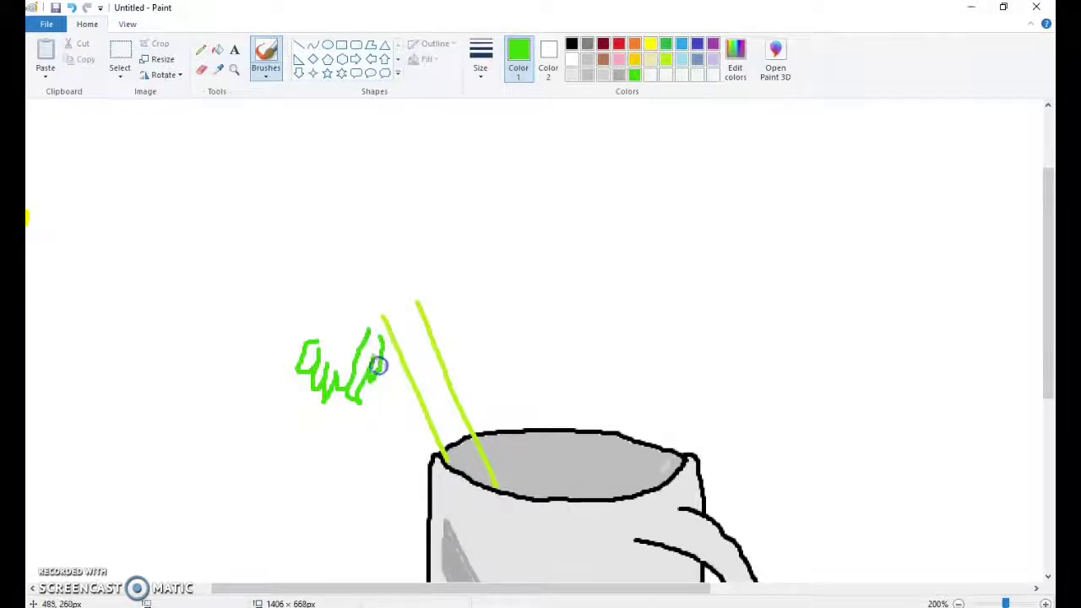
mouse_move(313, 349)
mouse_down()
mouse_move(333, 309)
mouse_move(313, 316)
mouse_move(345, 255)
mouse_move(349, 342)
mouse_move(380, 313)
mouse_move(367, 306)
mouse_move(384, 371)
mouse_up()
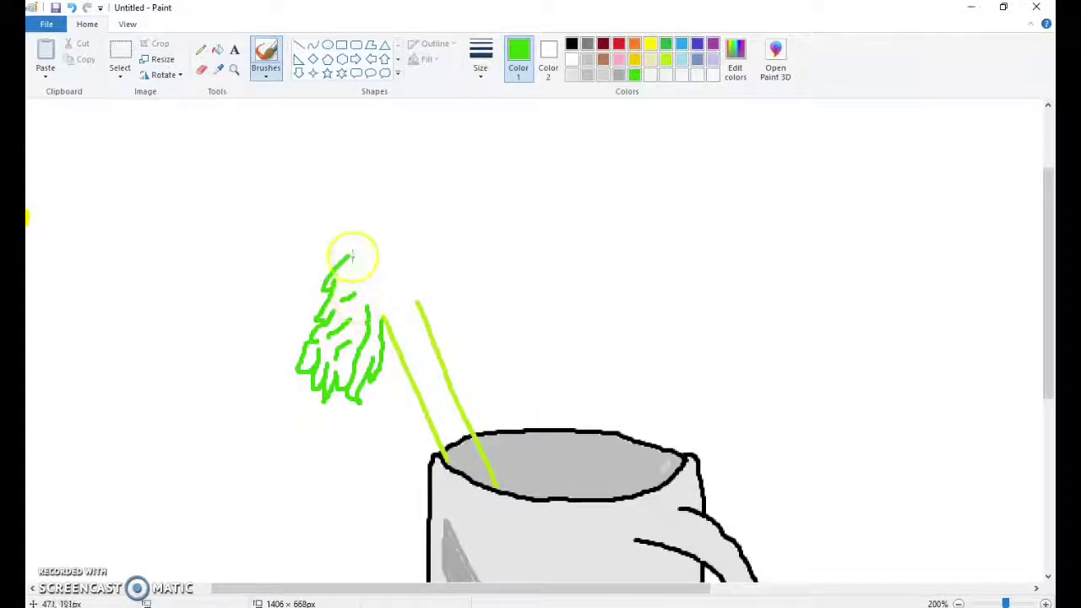
mouse_move(349, 250)
mouse_down()
mouse_move(381, 235)
mouse_move(415, 250)
mouse_move(418, 296)
mouse_up()
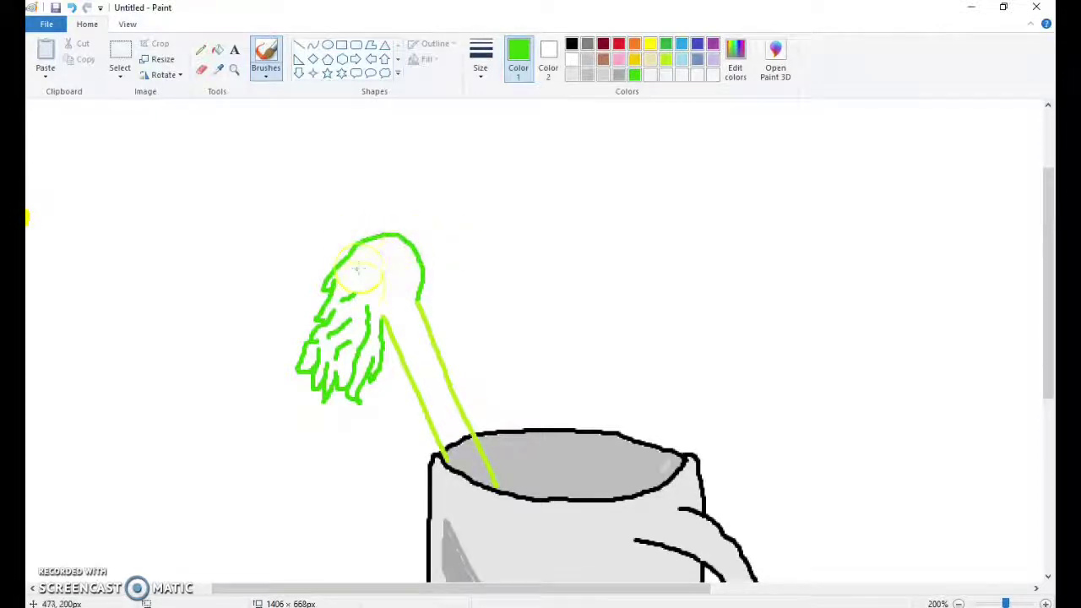
mouse_move(364, 275)
mouse_down()
mouse_move(379, 251)
mouse_move(401, 253)
mouse_move(420, 278)
mouse_up()
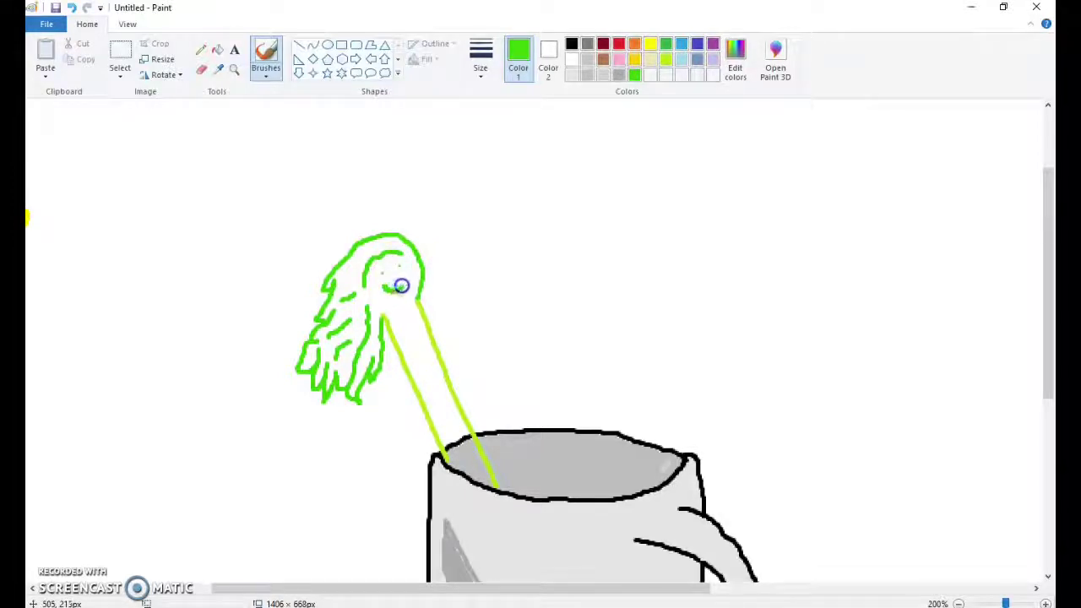
- Draw a smile and detail strokes inside the green head, connecting it to the stalk
drag(382, 281, 405, 284)
scroll(450, 355, down, 3)
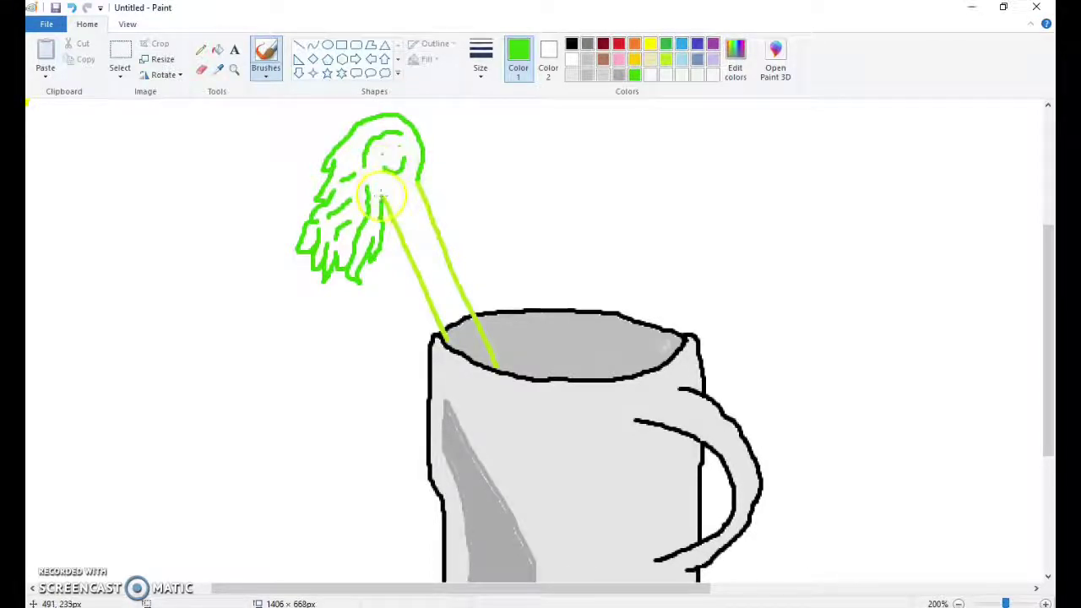
drag(382, 195, 414, 180)
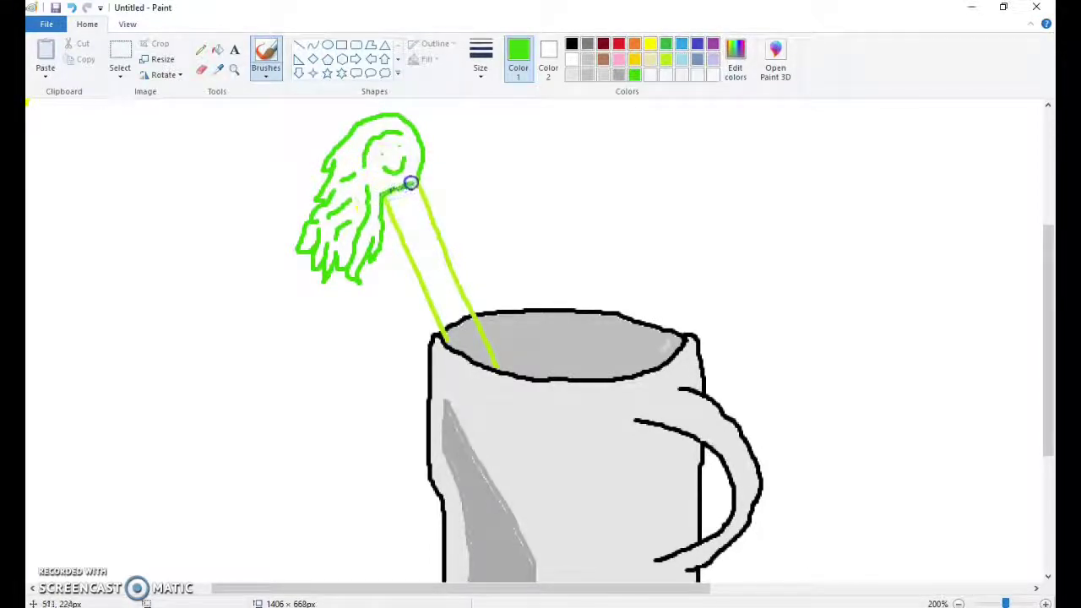
mouse_move(343, 199)
mouse_down()
mouse_move(348, 228)
mouse_move(335, 208)
mouse_up()
- Lighten the current green slightly in Edit Colors
click(734, 61)
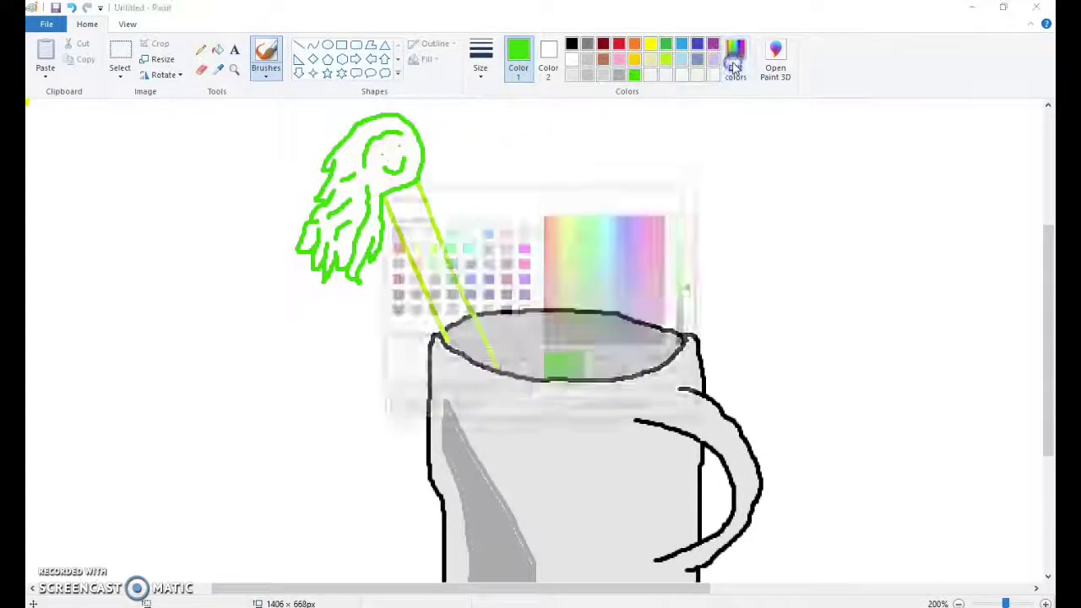
drag(685, 288, 688, 281)
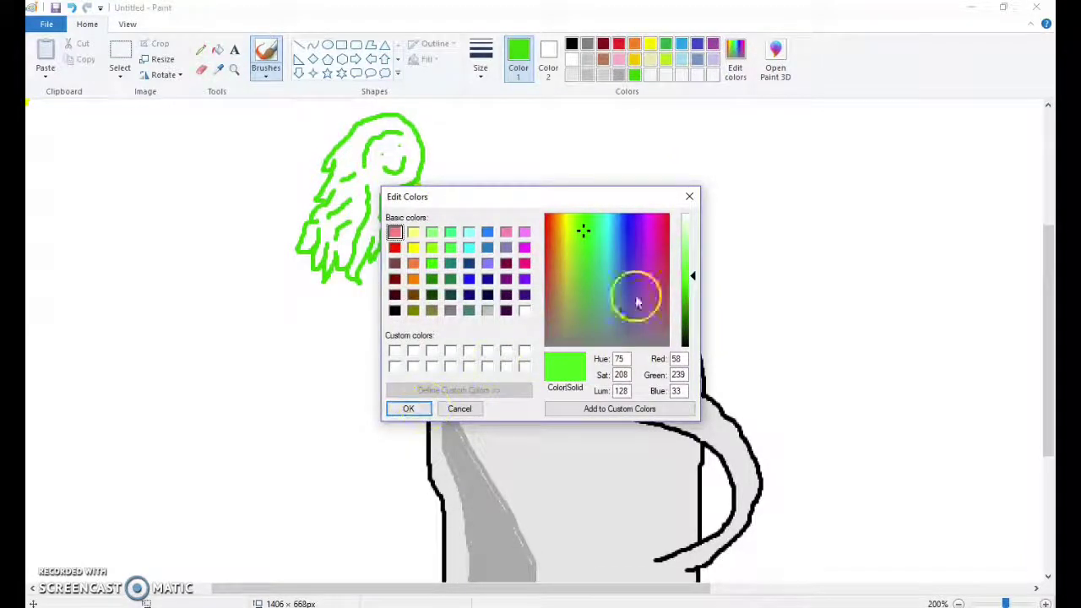
drag(682, 273, 688, 269)
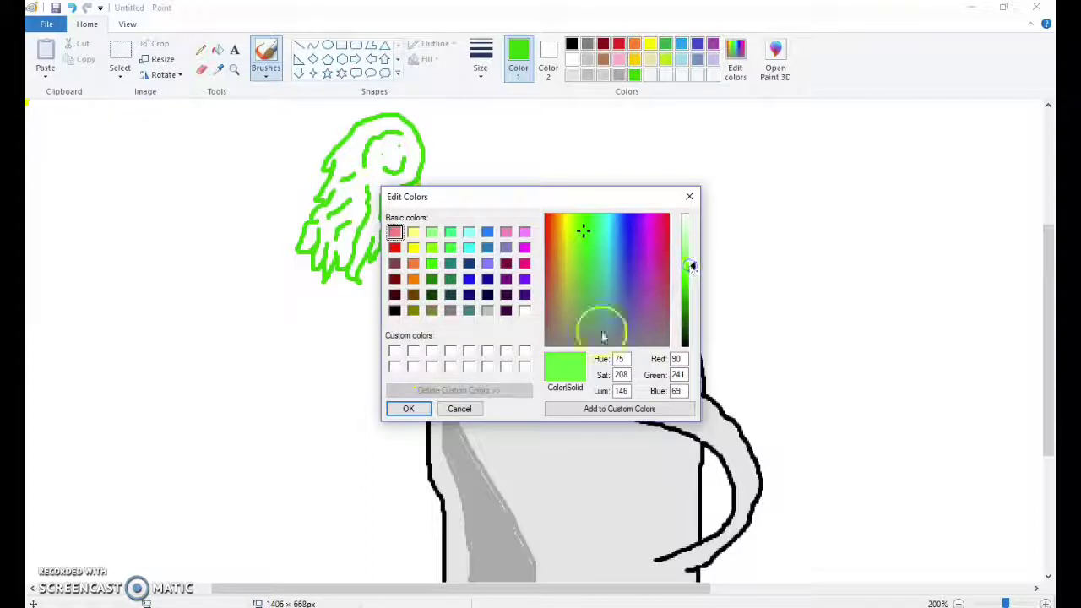
click(408, 408)
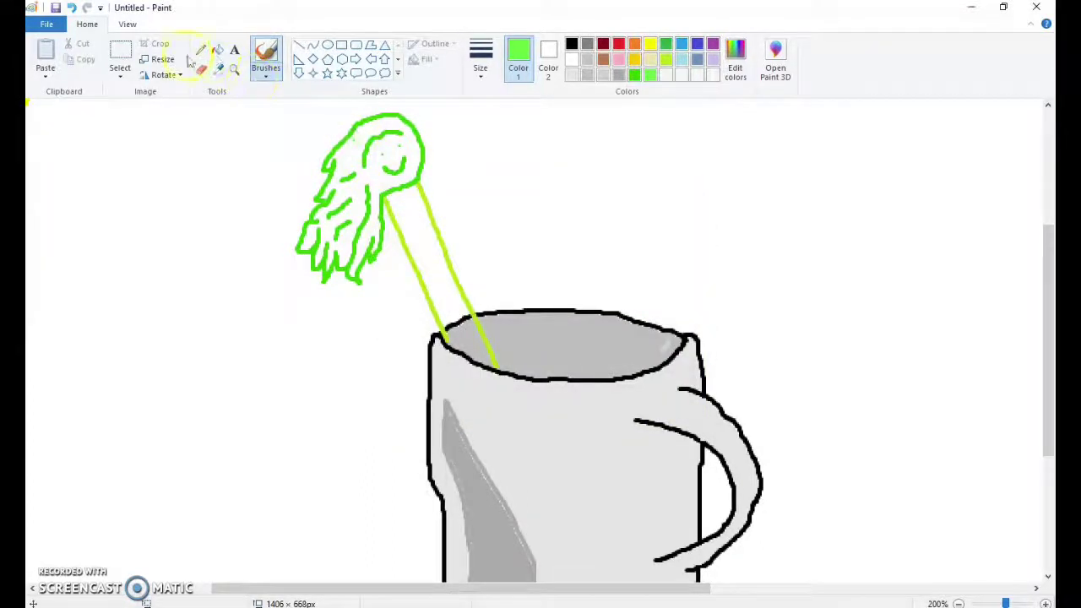
- Fill the leafy head and its remaining gap solid with the lighter green
click(217, 49)
click(345, 162)
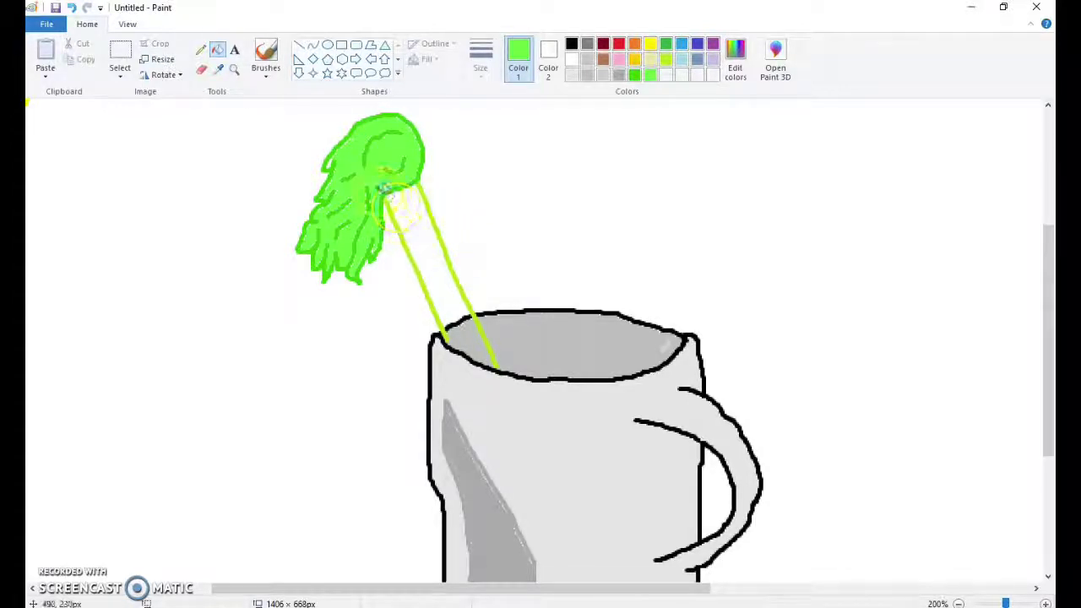
click(372, 229)
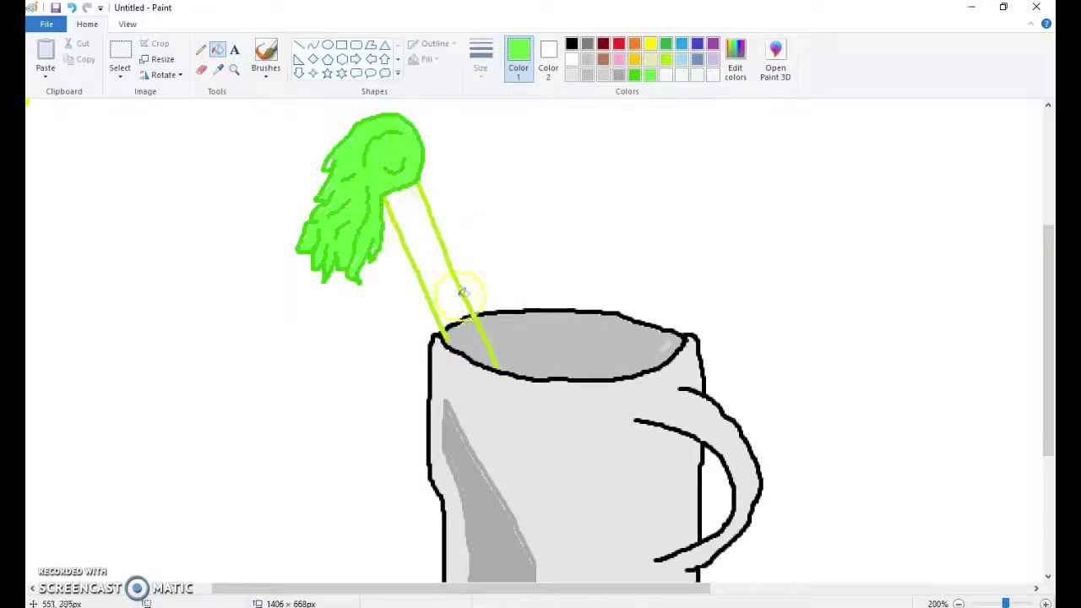
scroll(473, 291, up, 3)
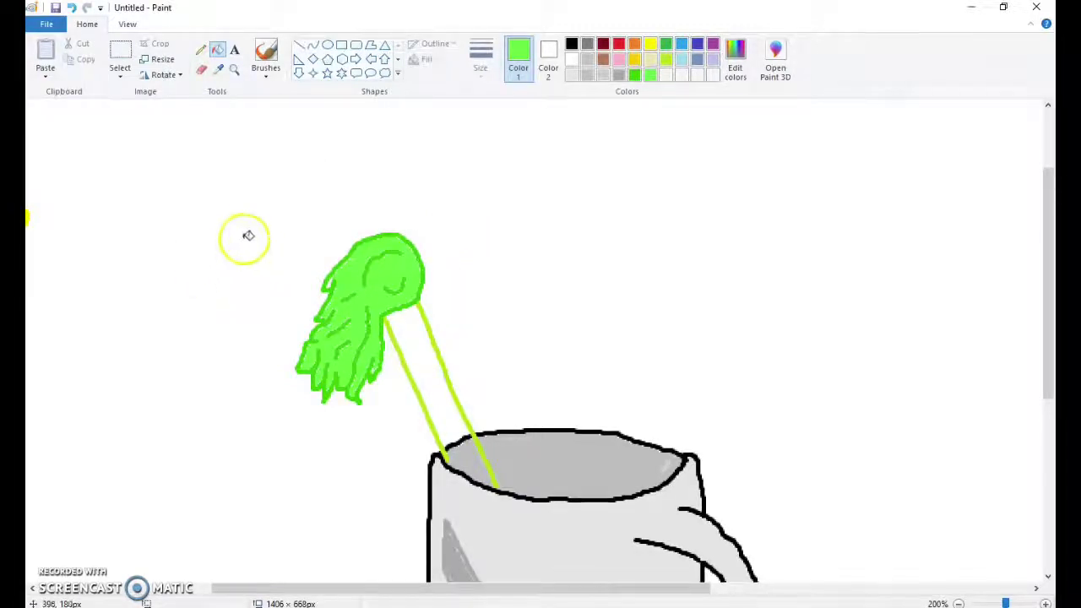
scroll(246, 236, down, 3)
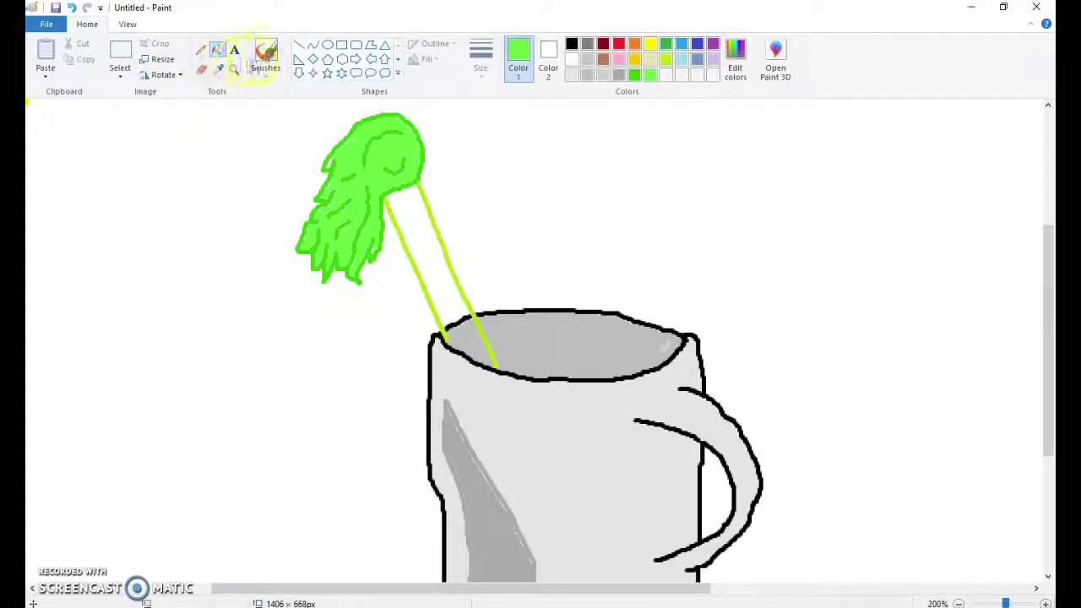
- Pick the yellow-green swatch and fill the stalk outline and rim gaps
click(274, 52)
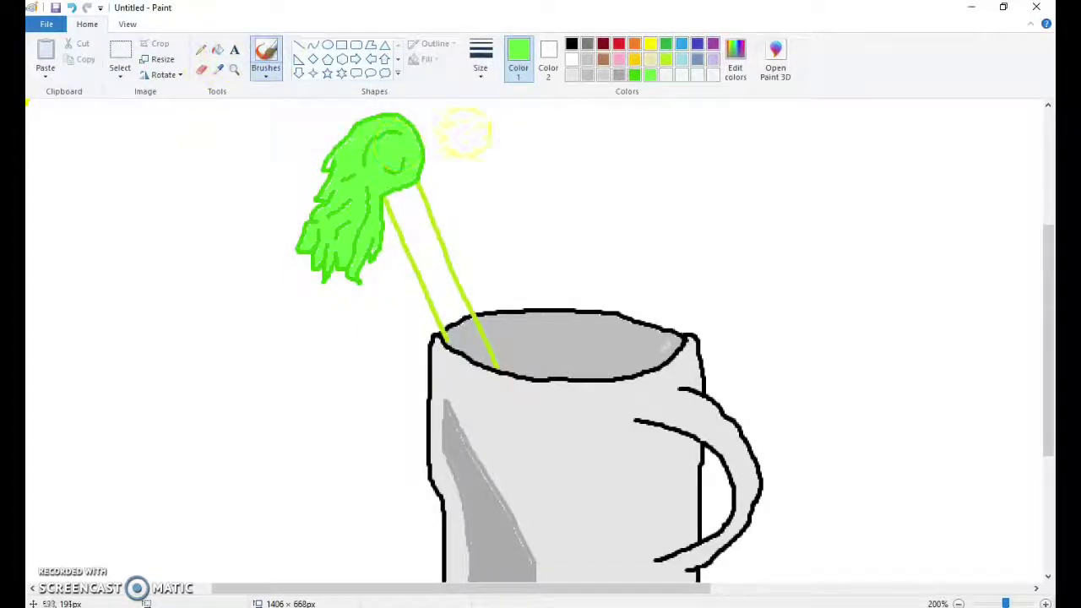
click(666, 61)
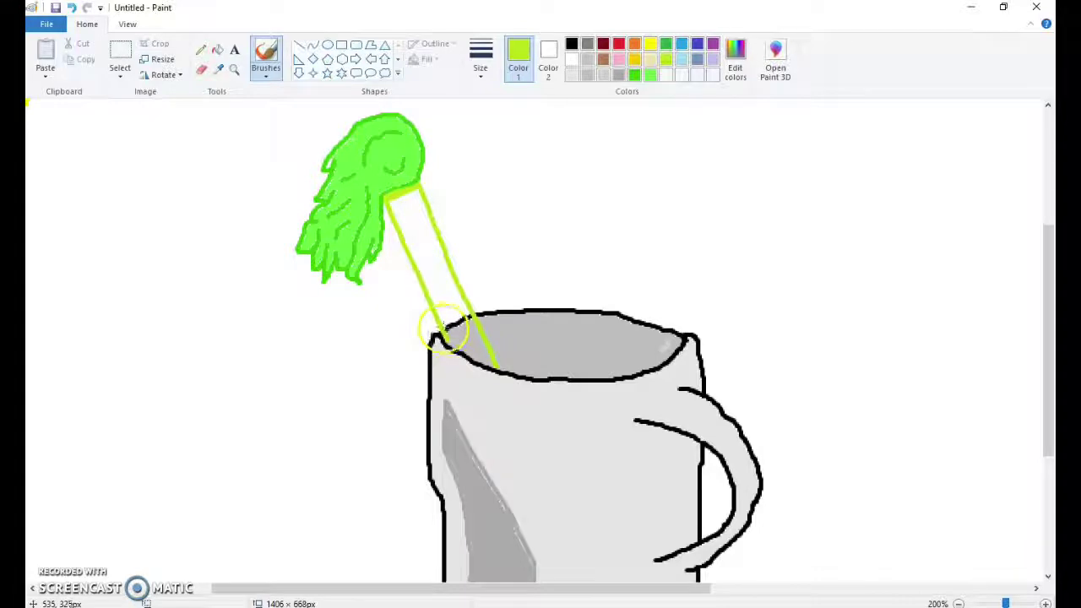
click(218, 51)
click(414, 229)
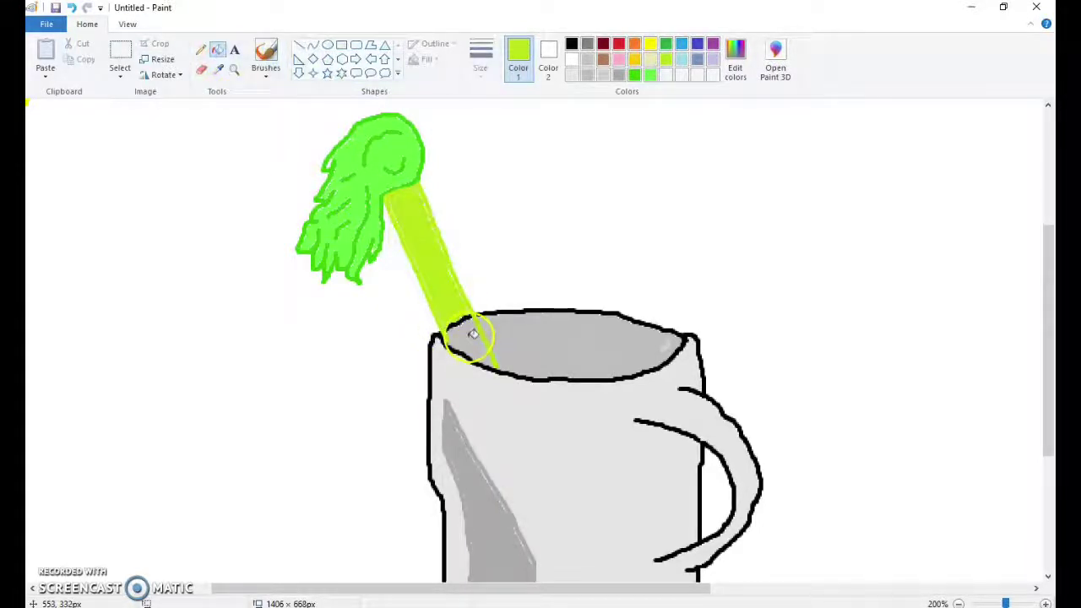
click(473, 335)
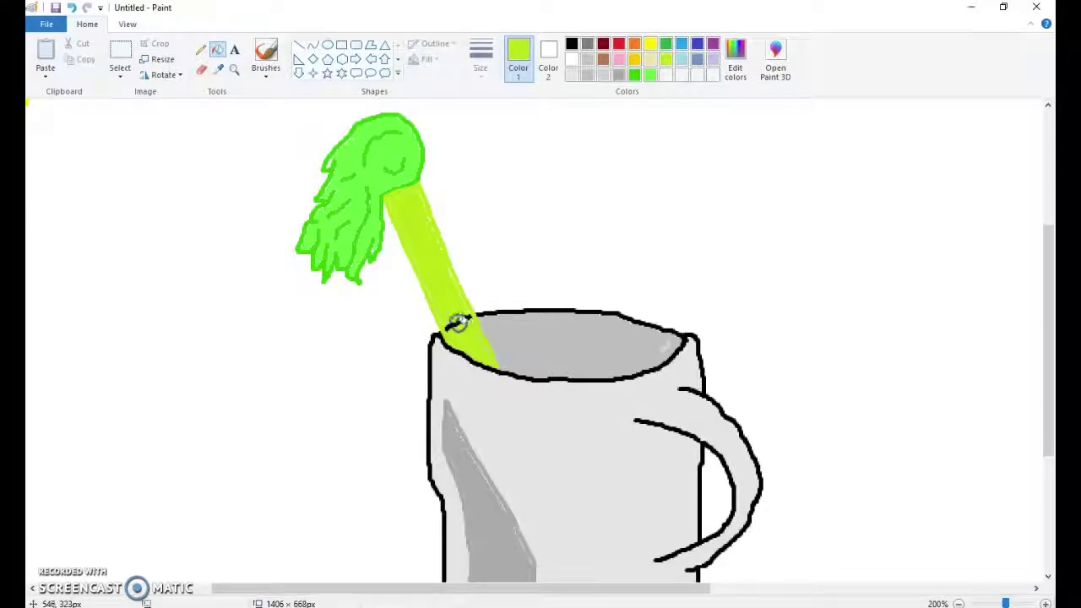
click(500, 348)
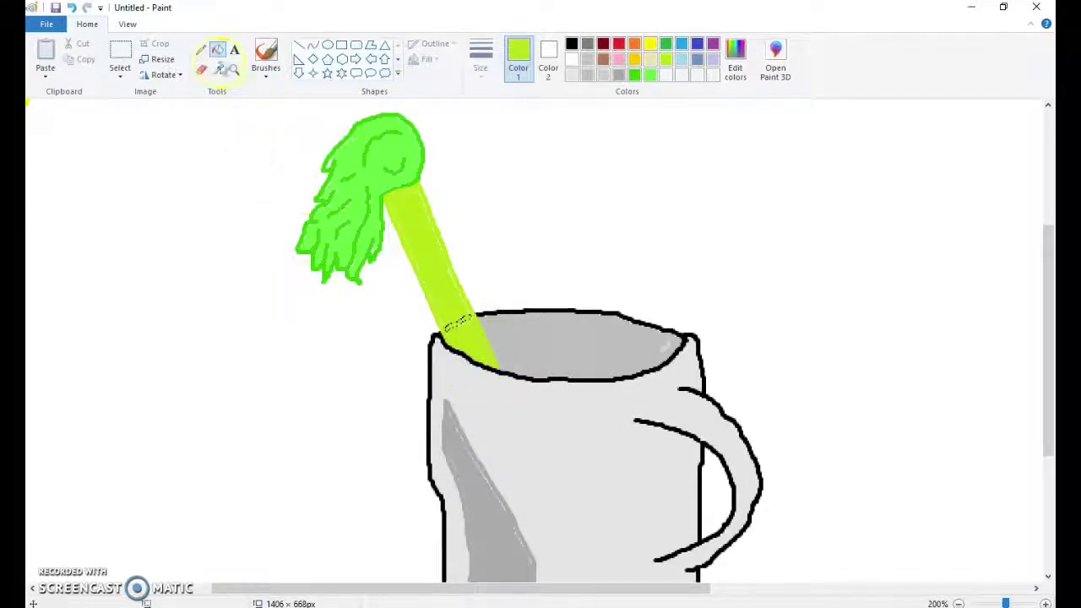
- Brush over the stalk's edges near the mug rim to smooth them
click(266, 53)
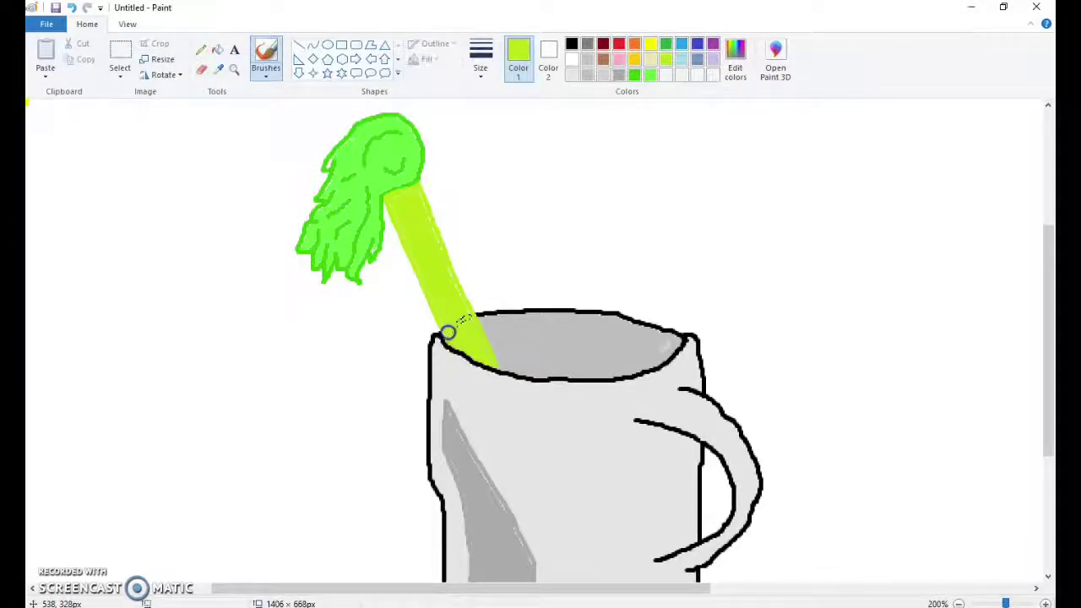
drag(444, 320, 467, 316)
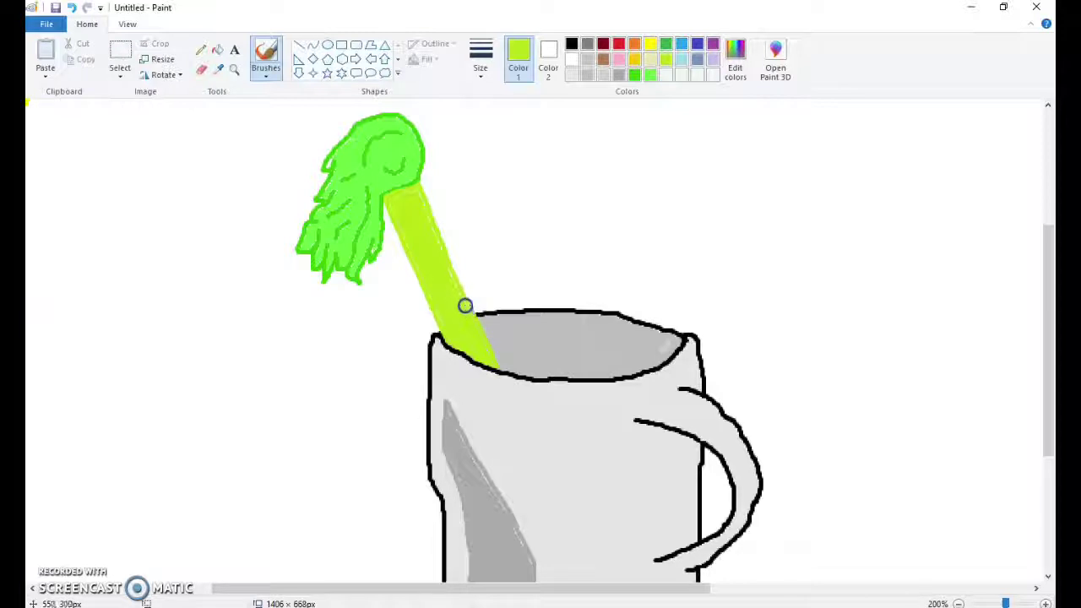
drag(465, 305, 461, 297)
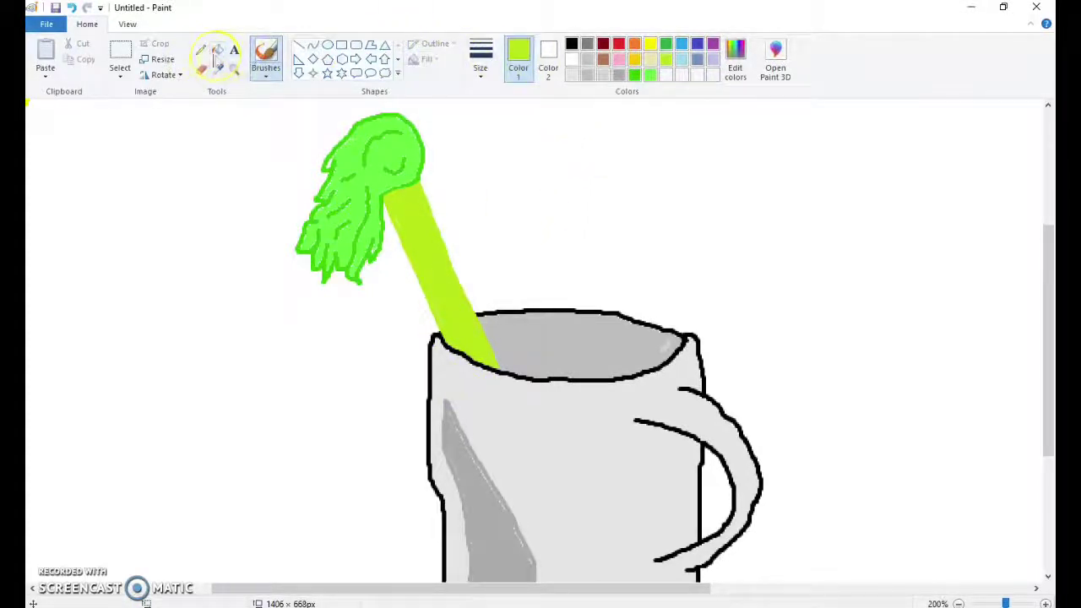
- Sample the celery leaves' bright green as the current colour
click(731, 78)
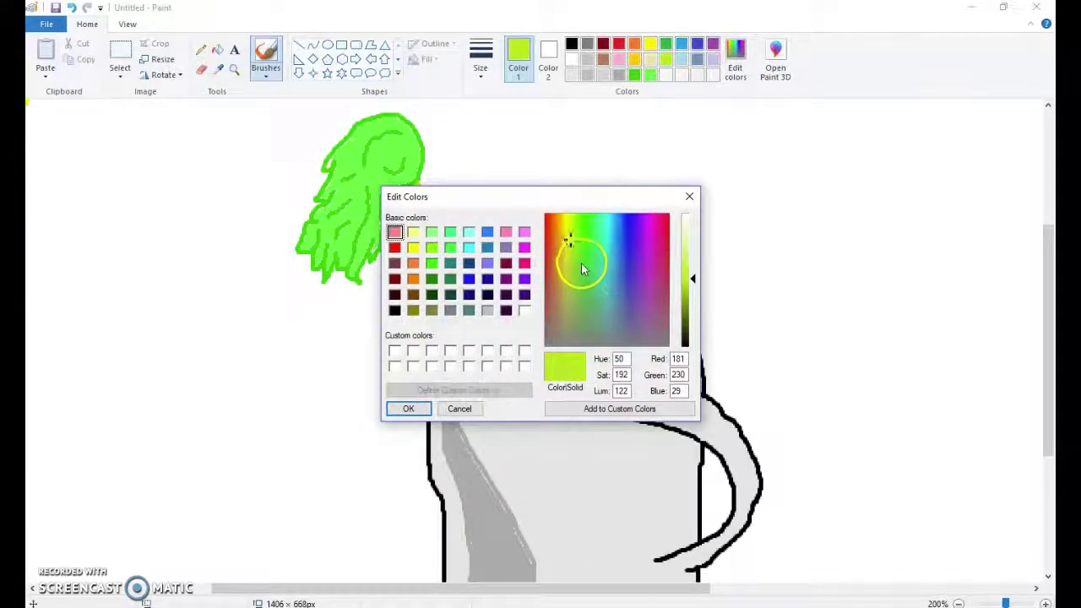
click(685, 190)
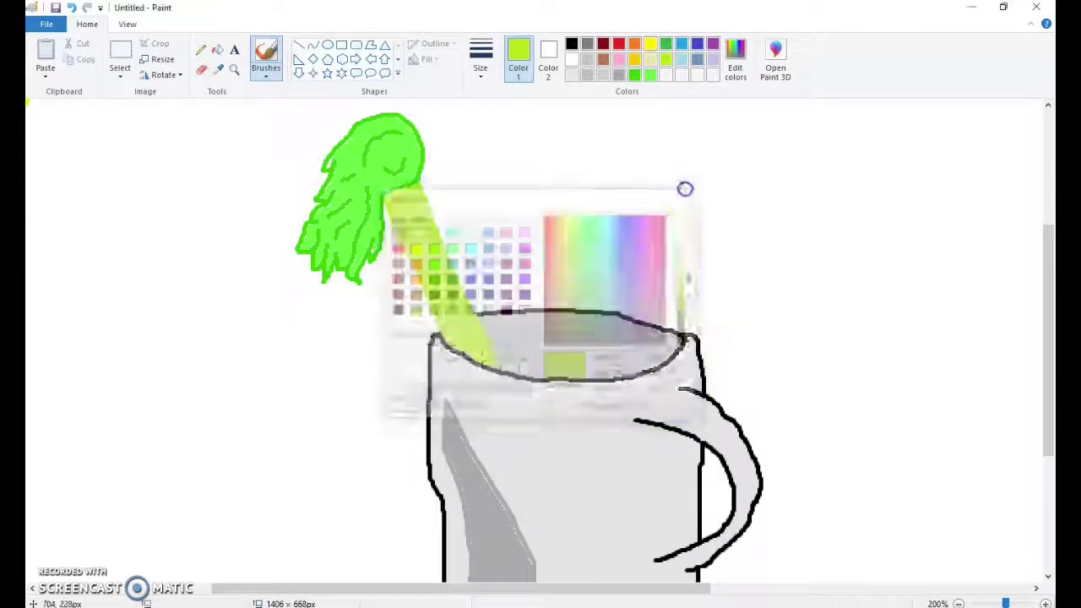
click(218, 69)
click(393, 161)
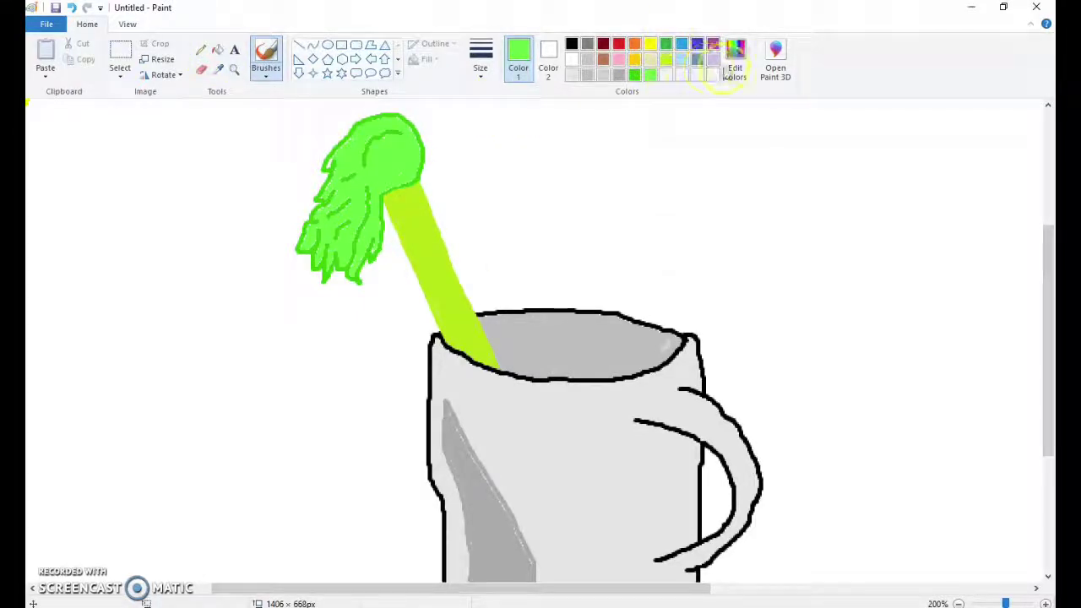
- Sample the stalk's yellow-green and lower its luminance slightly in Edit Colors
click(260, 73)
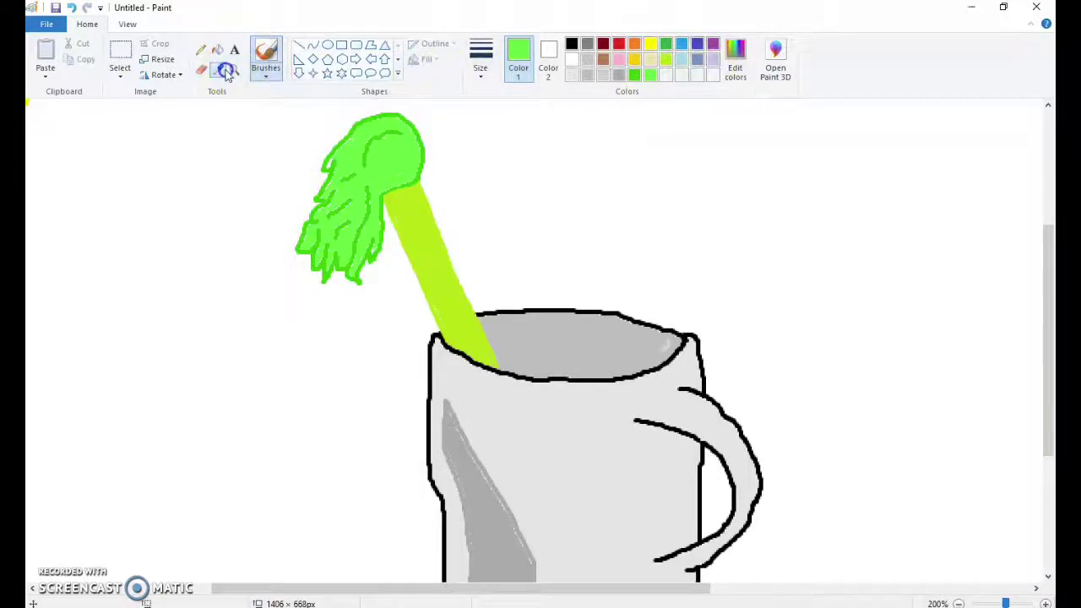
click(218, 69)
click(407, 204)
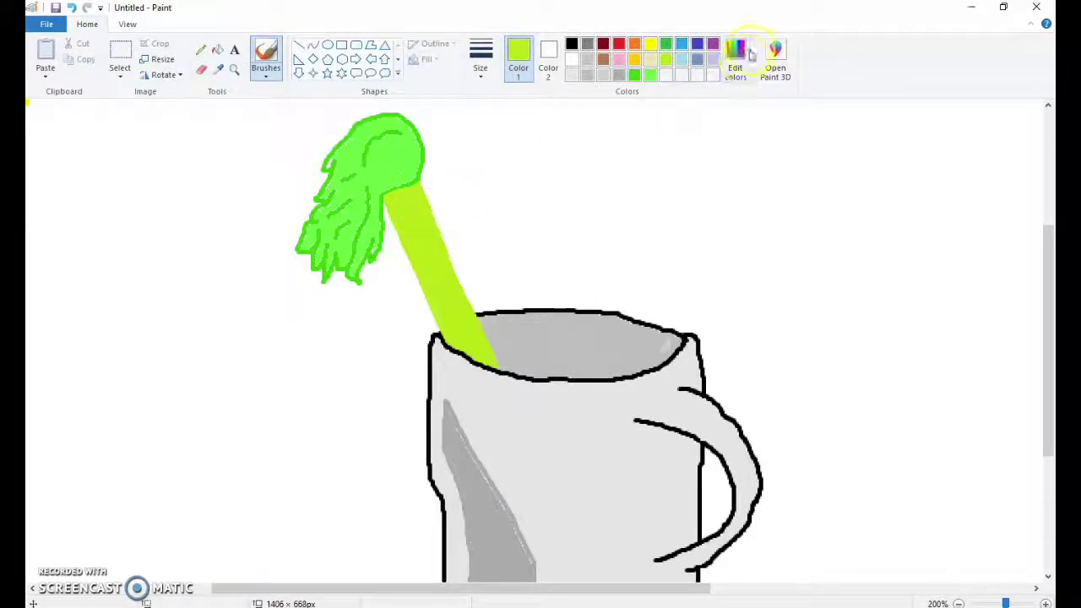
click(734, 59)
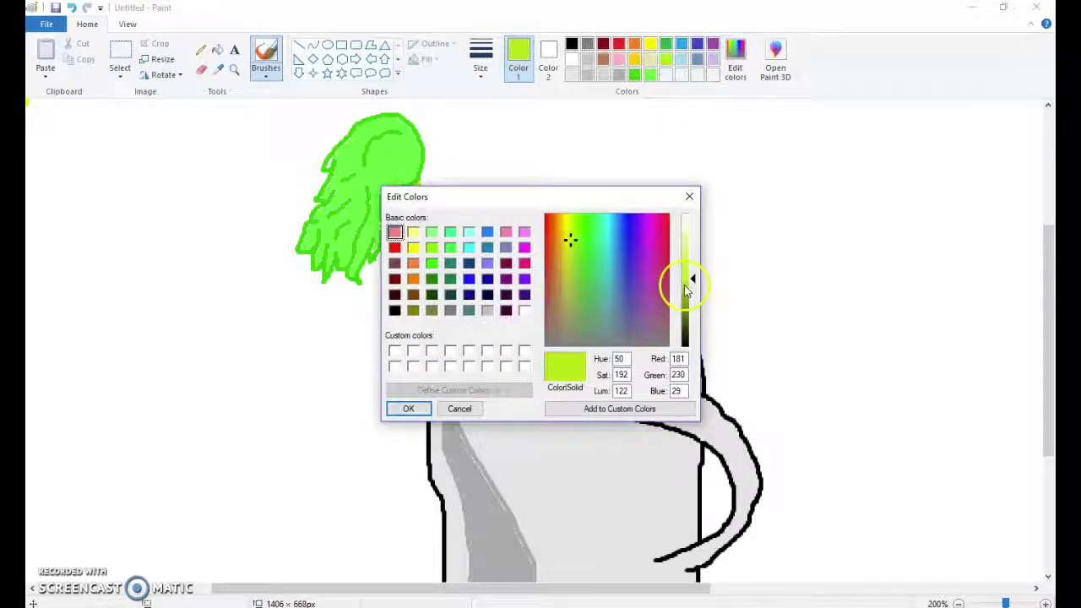
drag(685, 285, 688, 287)
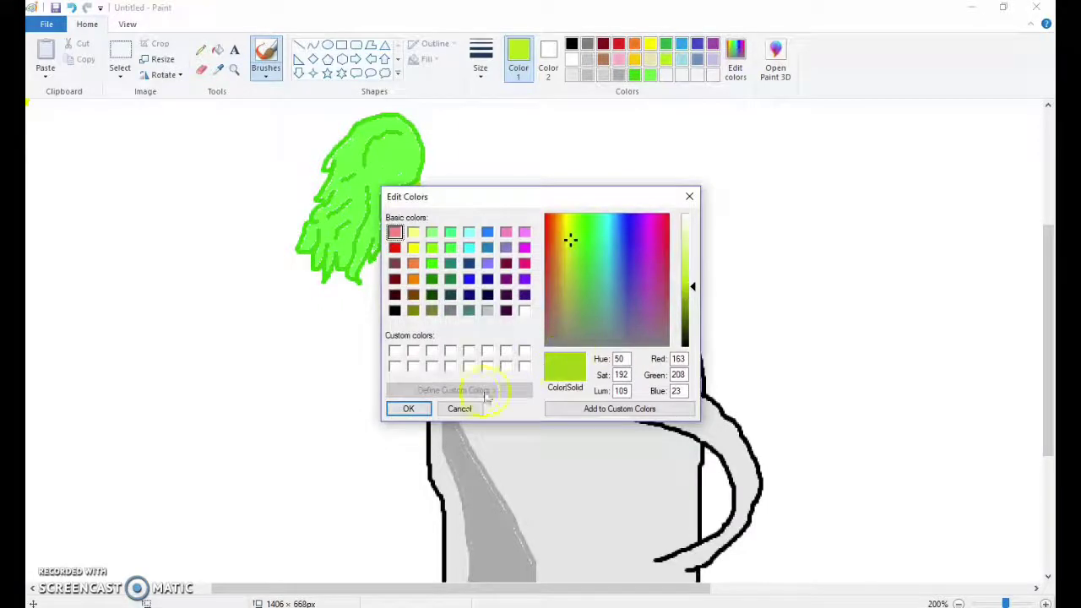
click(408, 408)
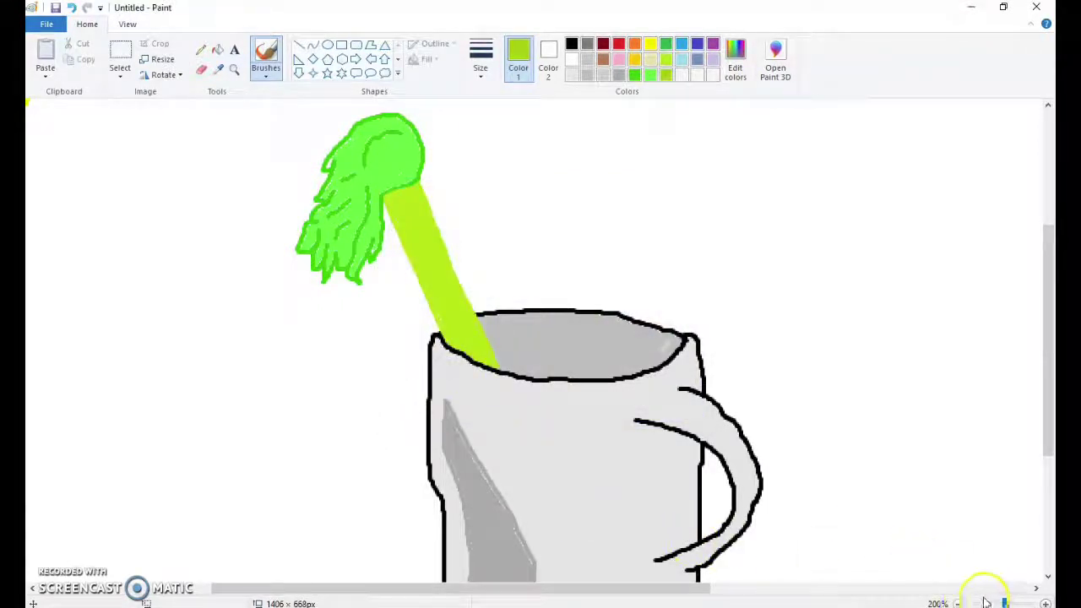
- Paint darker yellow-green shading down the stalk from the leaves to the rim, then zoom out
drag(395, 200, 426, 257)
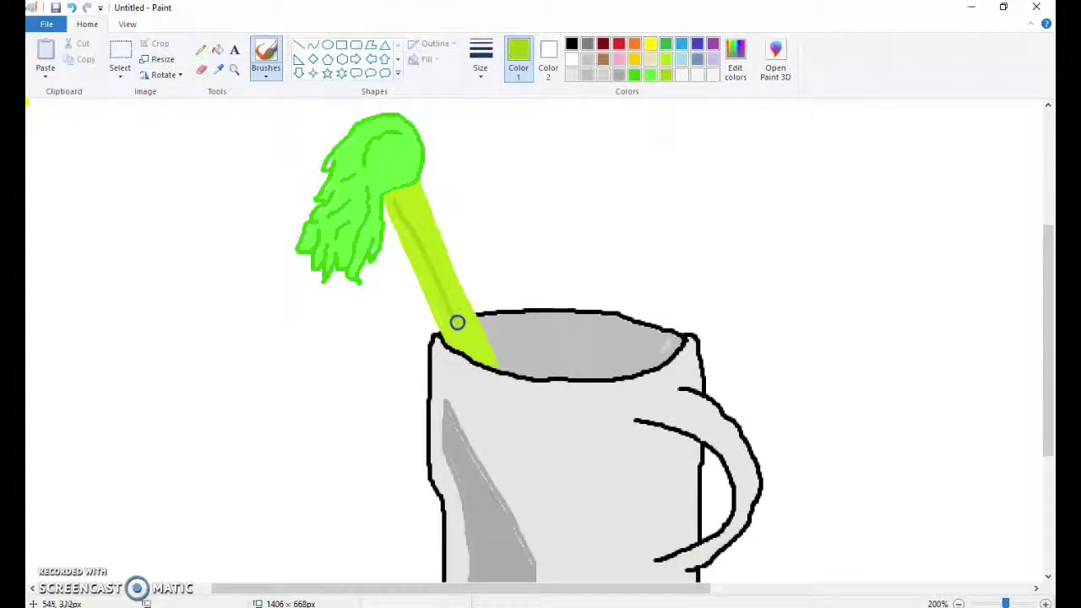
drag(457, 322, 473, 348)
mouse_move(439, 207)
mouse_down()
mouse_move(427, 213)
mouse_move(449, 275)
mouse_up()
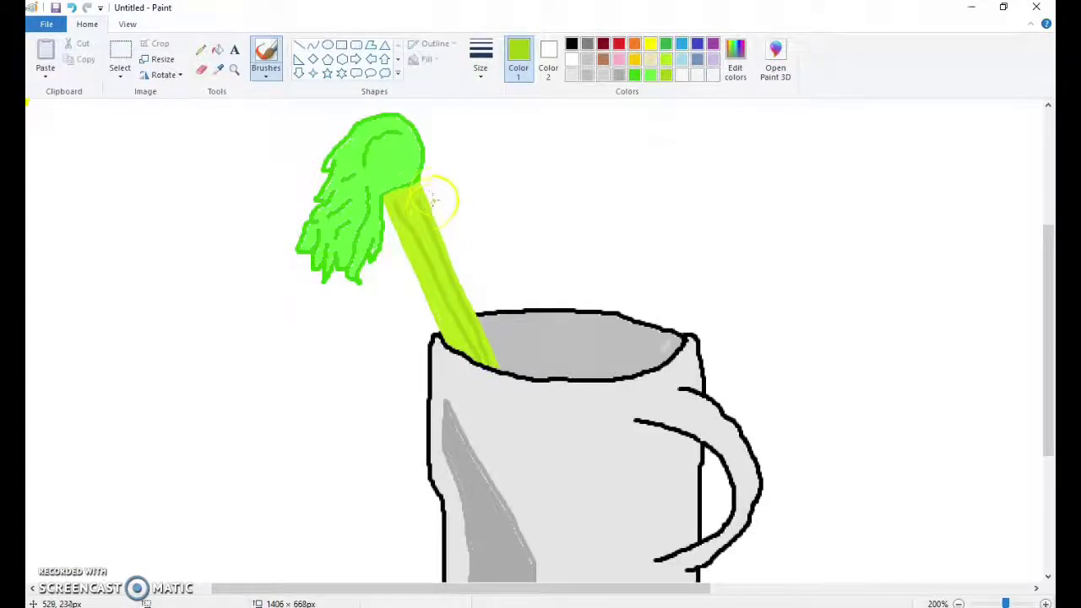
drag(432, 199, 420, 221)
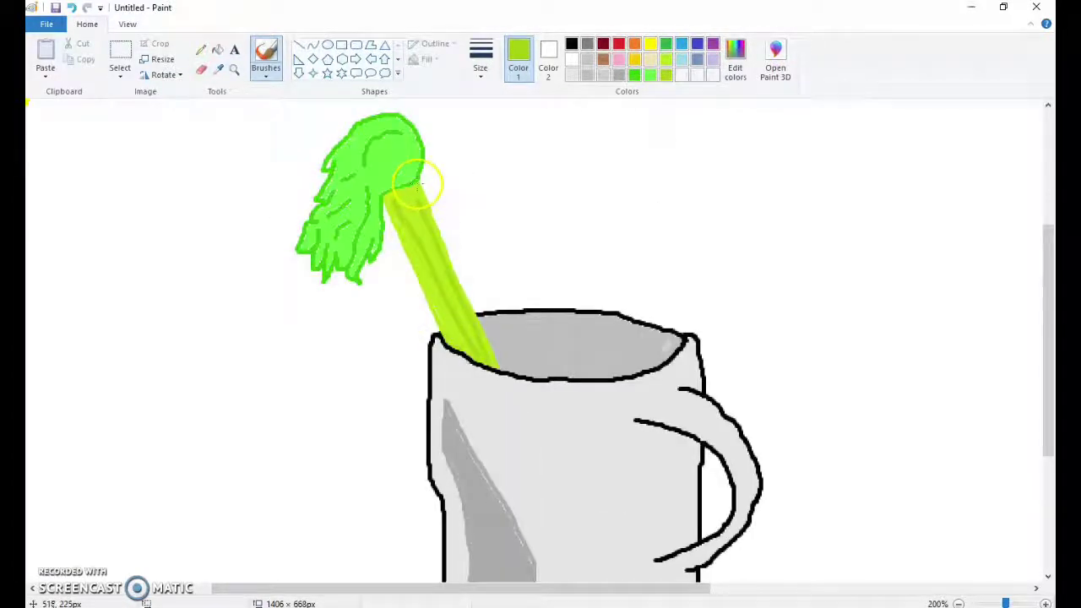
drag(417, 184, 412, 196)
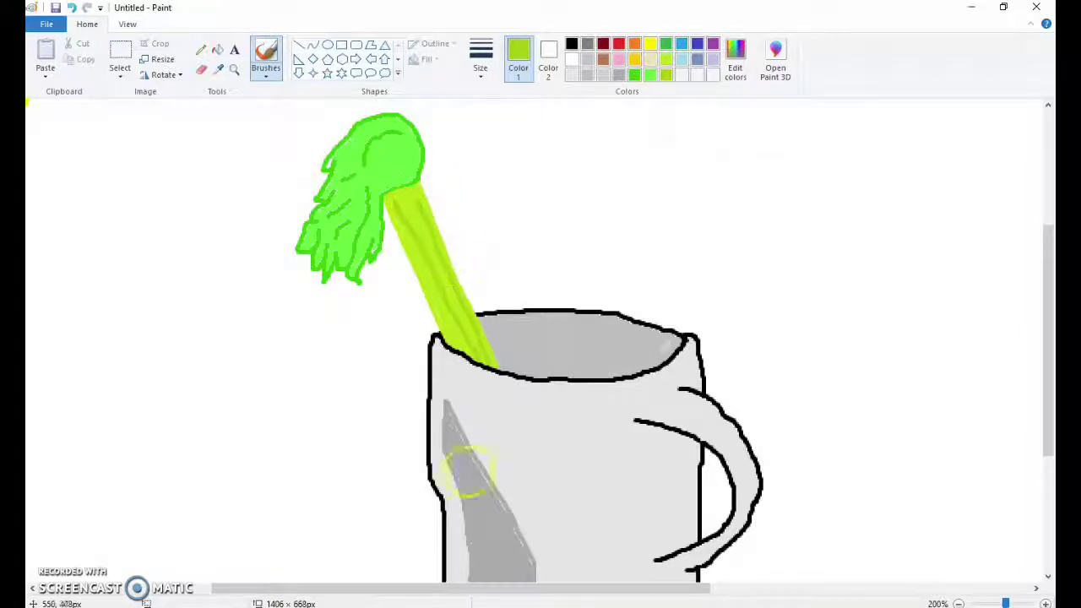
drag(1005, 603, 1003, 602)
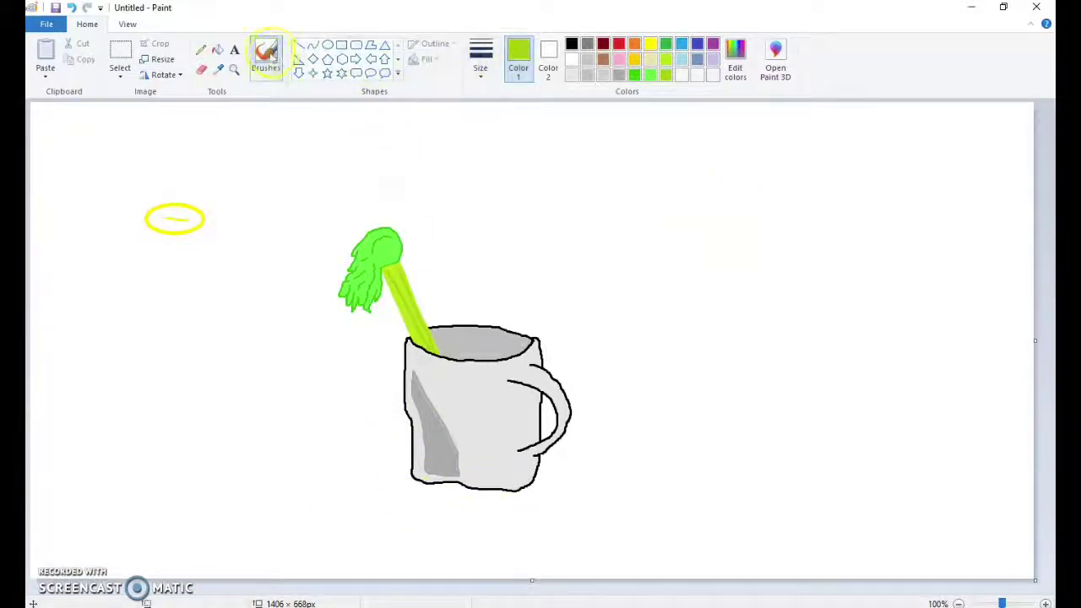
click(200, 50)
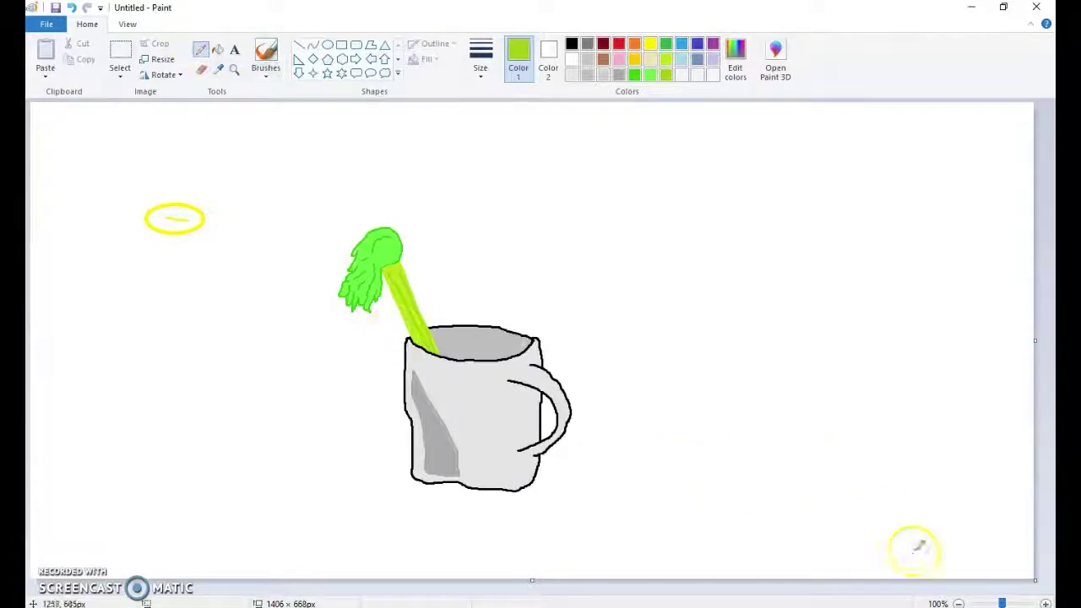
drag(1002, 602, 1009, 602)
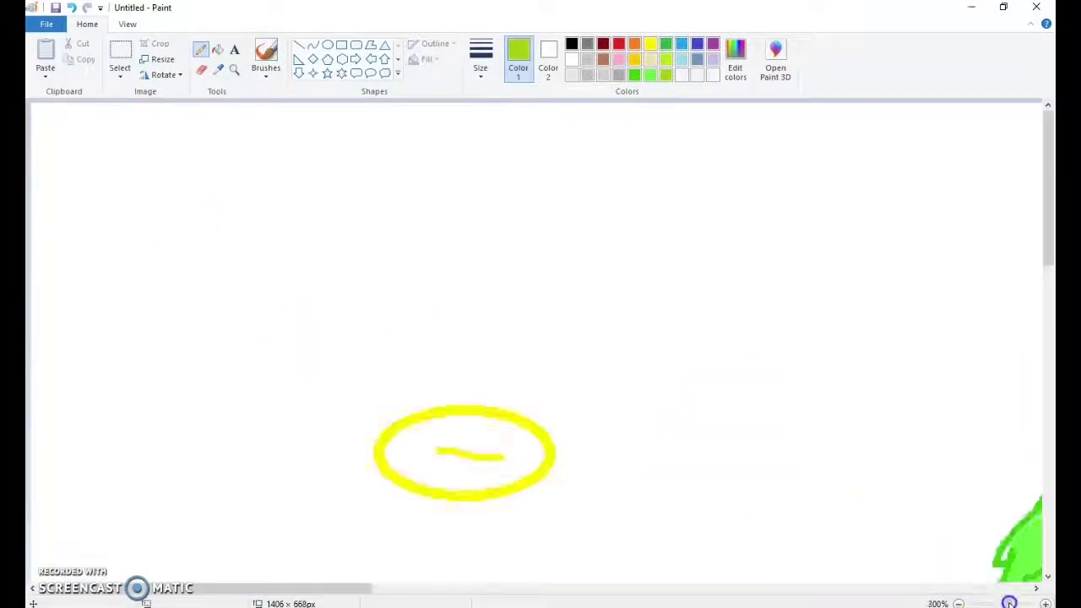
scroll(900, 493, down, 3)
scroll(873, 475, down, 3)
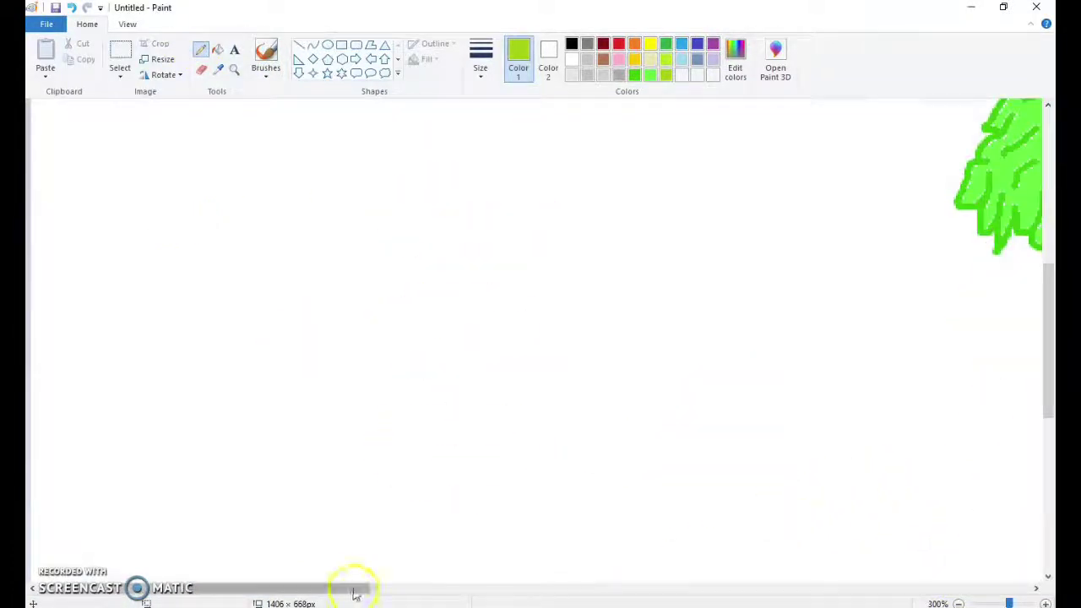
mouse_move(355, 588)
mouse_down()
mouse_move(441, 574)
mouse_move(507, 583)
mouse_up()
scroll(574, 405, down, 1)
scroll(625, 372, down, 3)
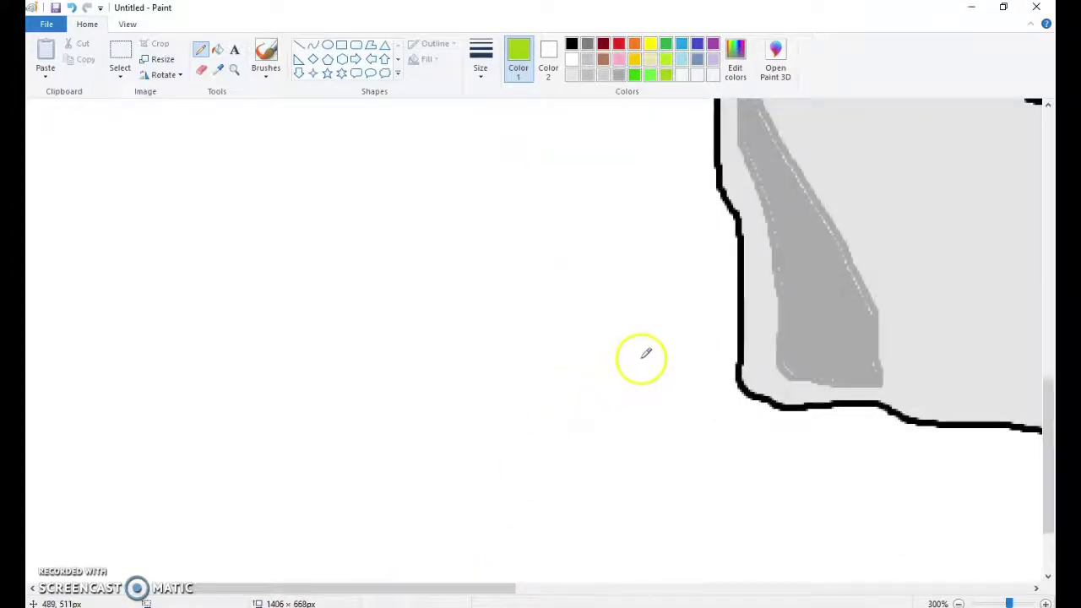
scroll(641, 355, up, 5)
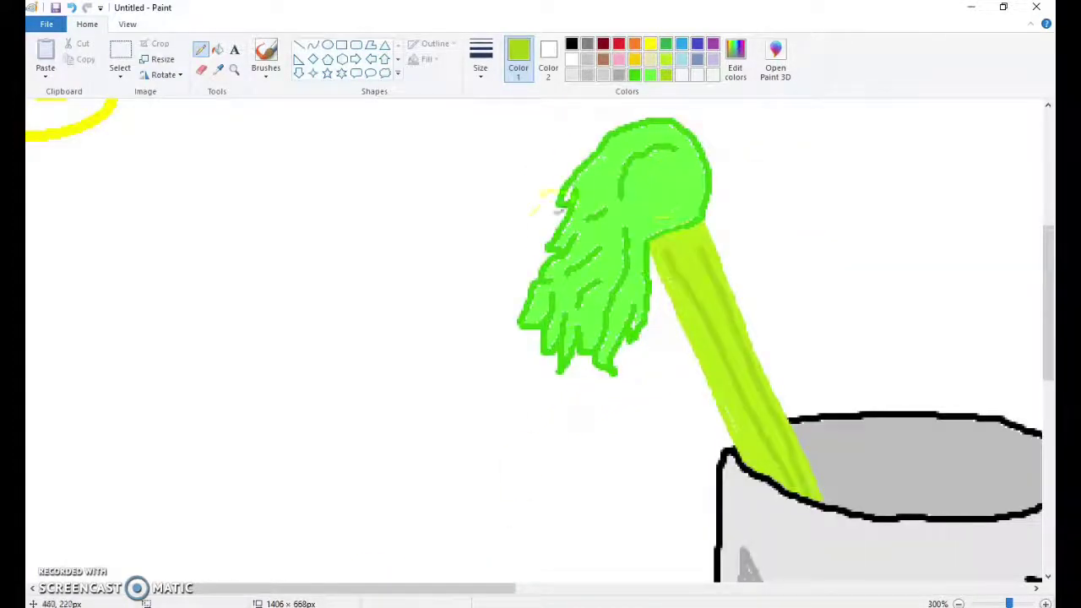
scroll(741, 399, down, 2)
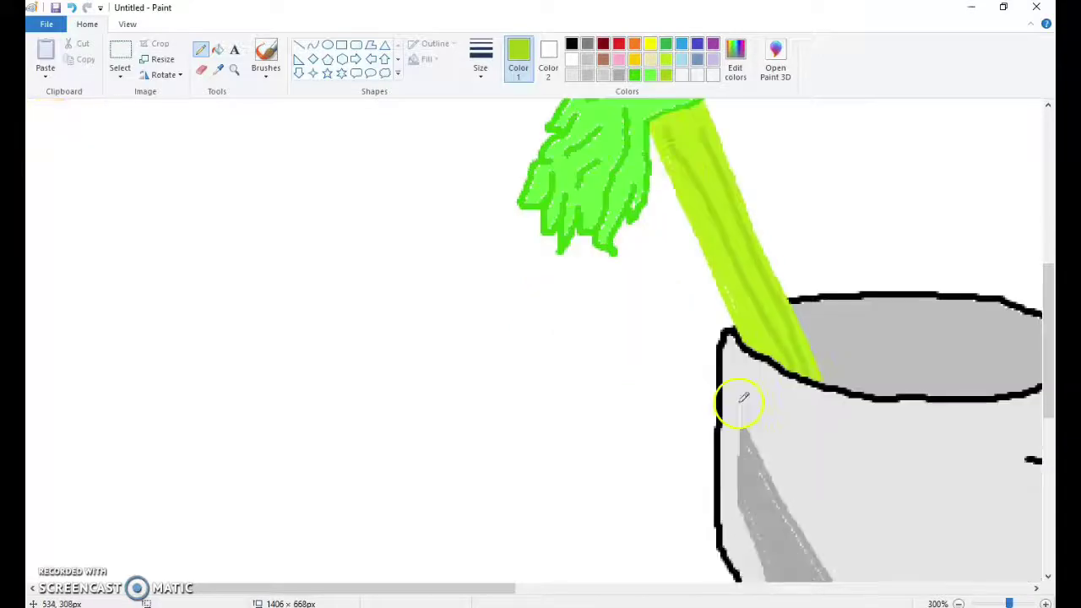
scroll(741, 399, down, 4)
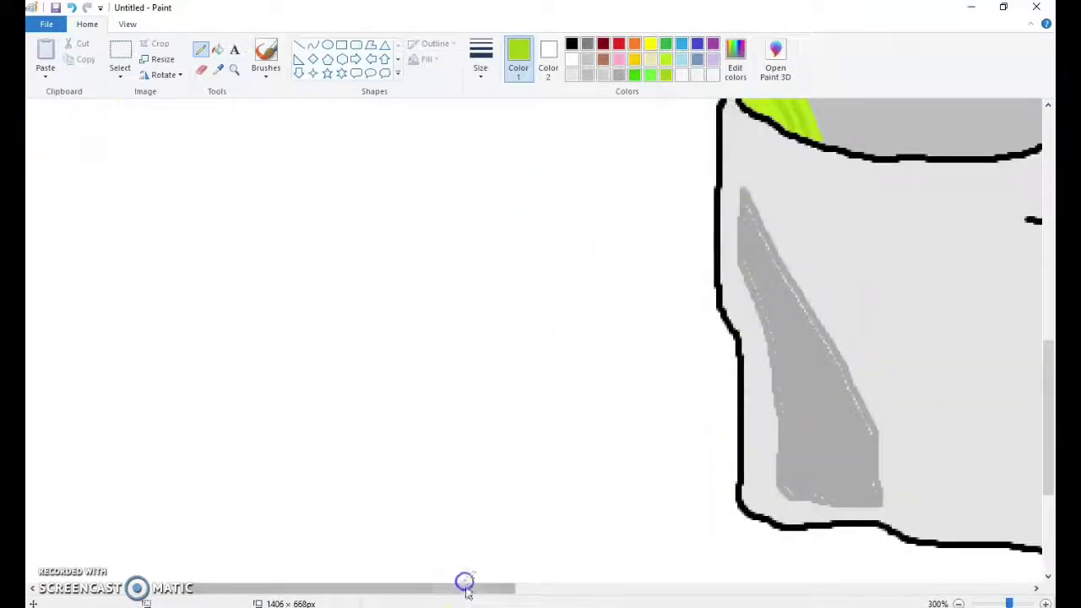
drag(464, 586, 549, 586)
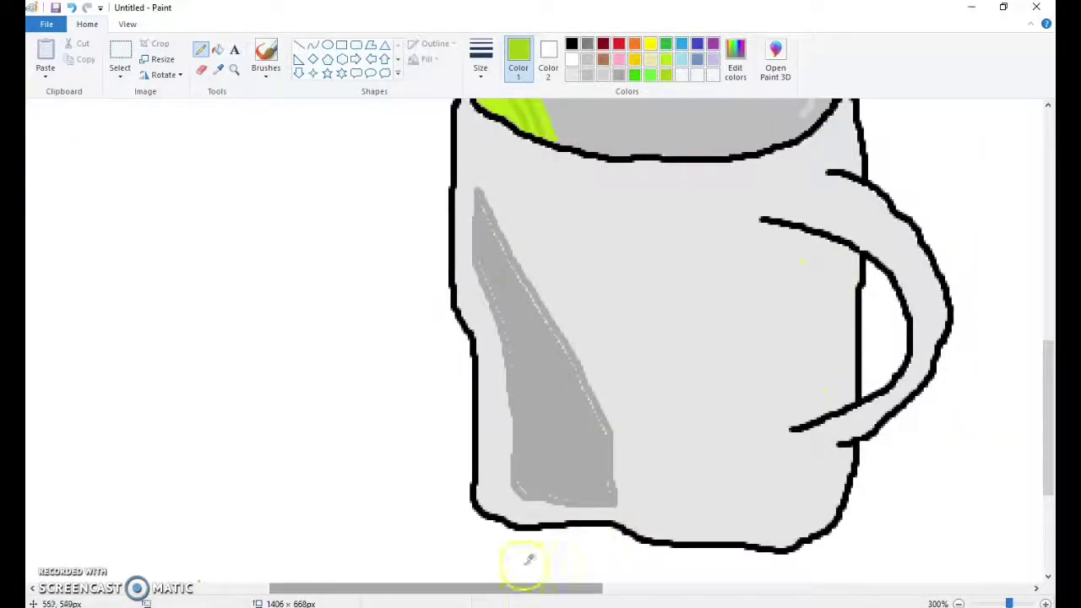
scroll(524, 561, down, 2)
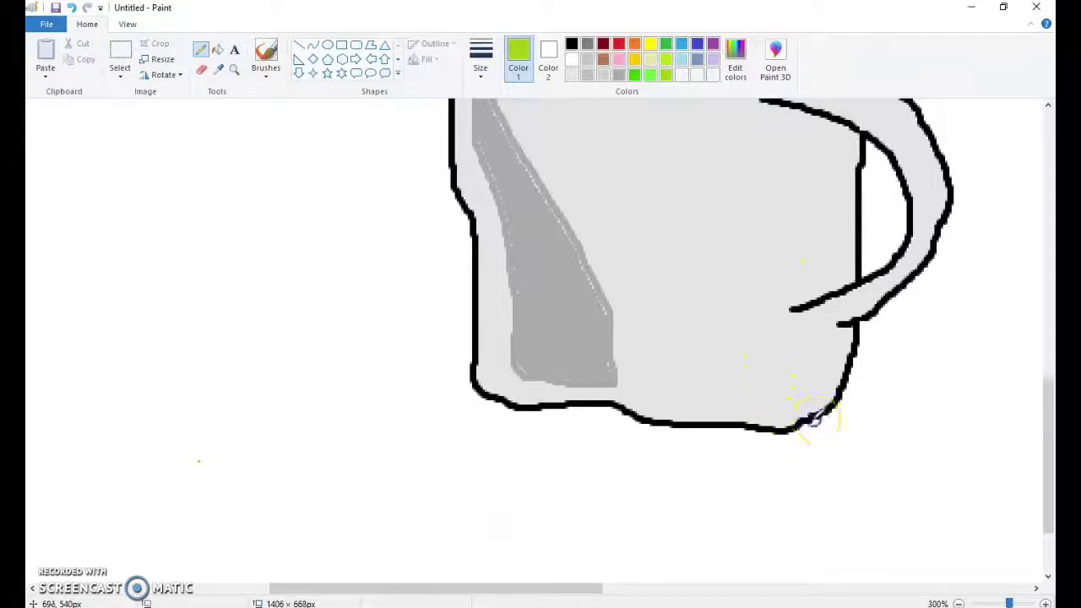
- Draw the shadow's lime-green edge down-left from the mug and the handle-shaped loop
mouse_move(817, 418)
mouse_down()
mouse_move(661, 499)
mouse_move(258, 550)
mouse_up()
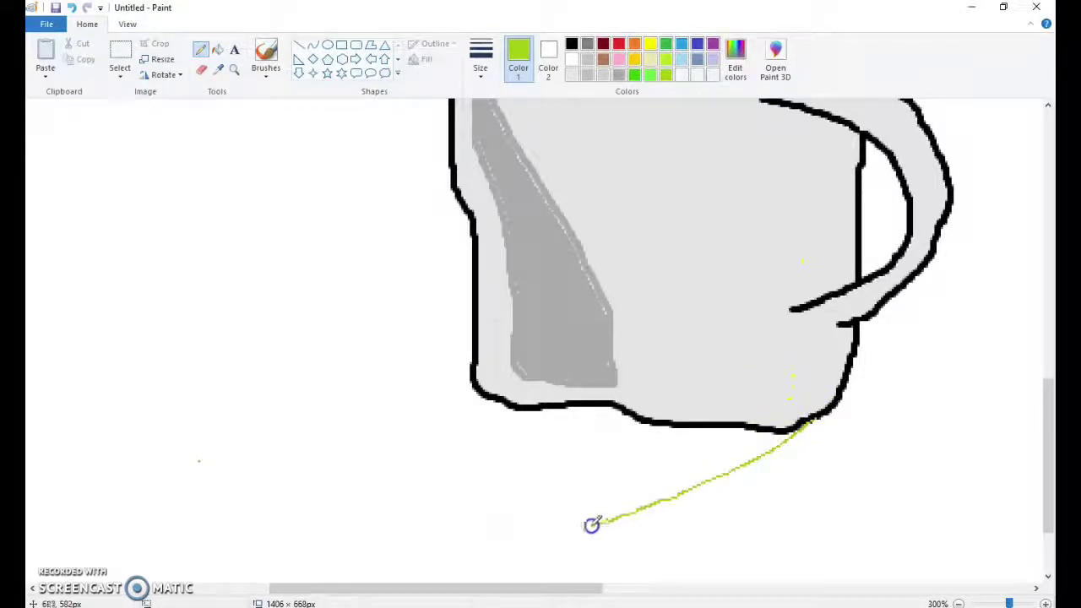
scroll(439, 532, down, 2)
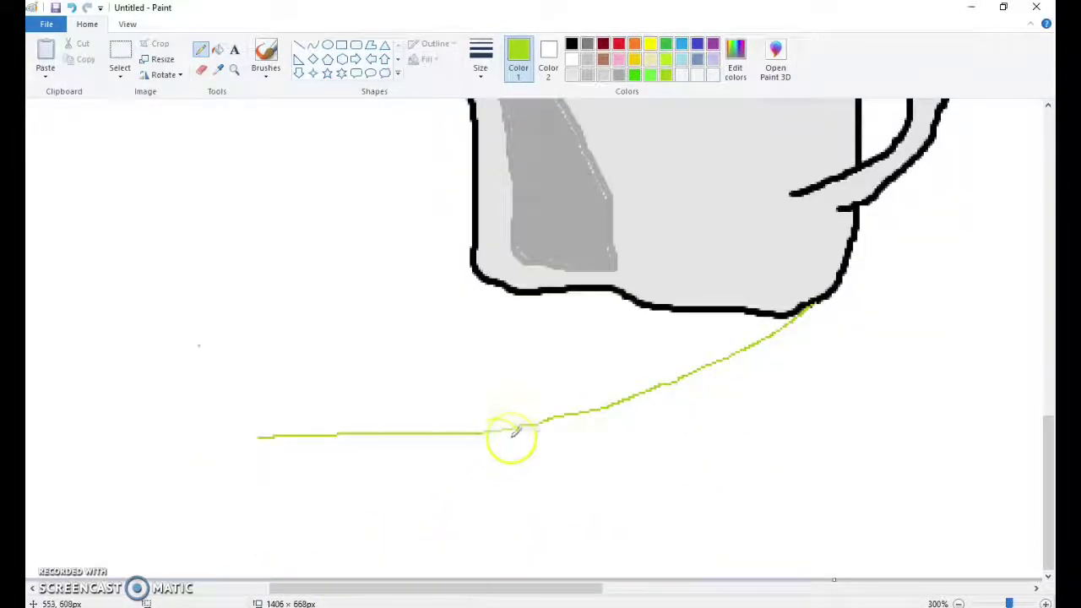
mouse_move(512, 433)
mouse_down()
mouse_move(258, 454)
mouse_move(258, 437)
mouse_move(367, 486)
mouse_move(494, 434)
mouse_up()
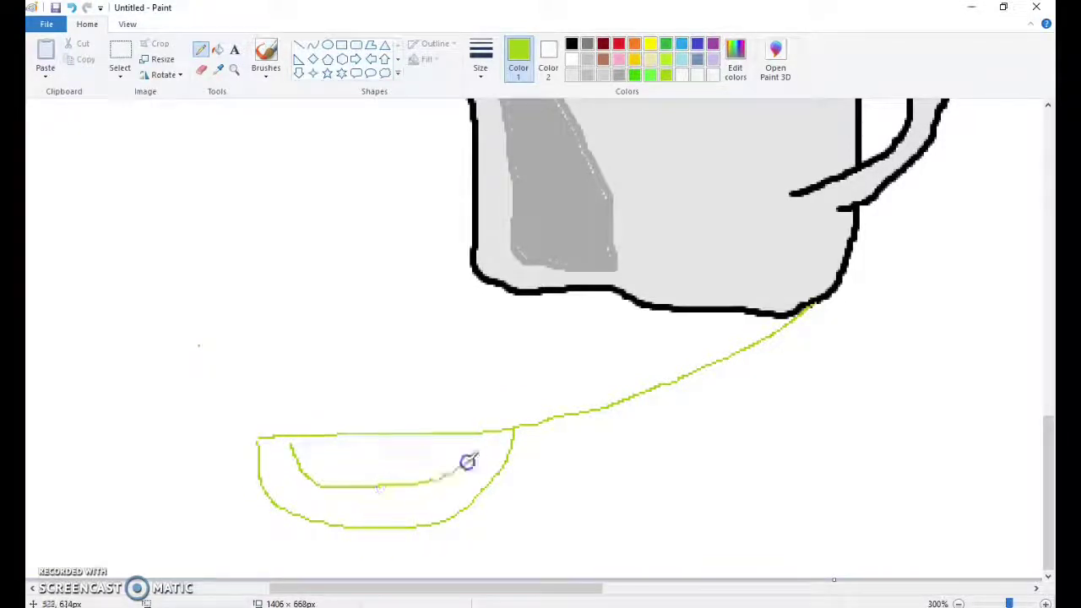
click(291, 442)
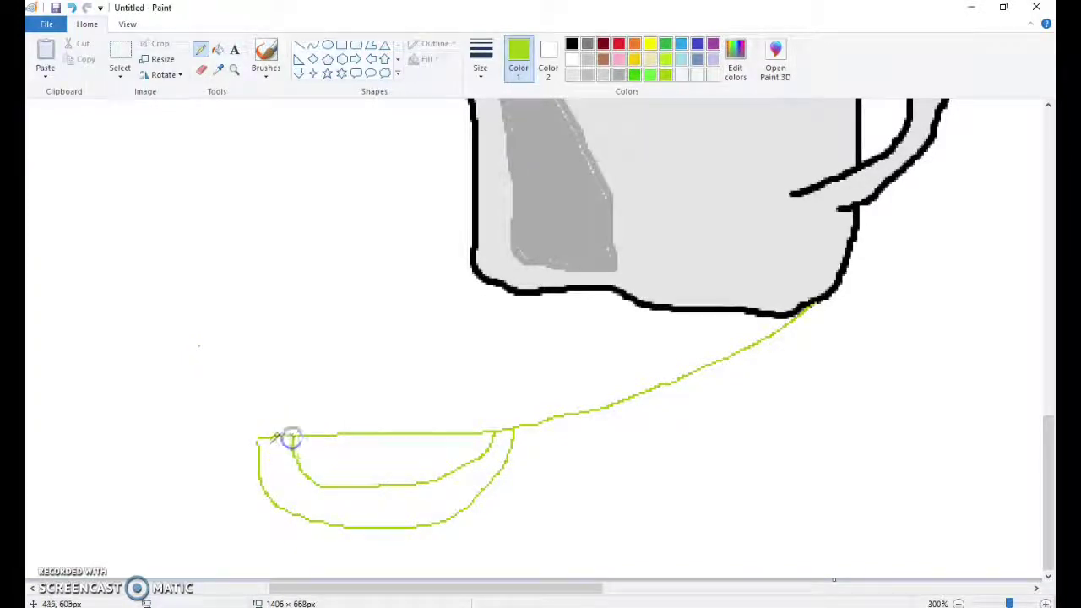
drag(257, 441, 258, 437)
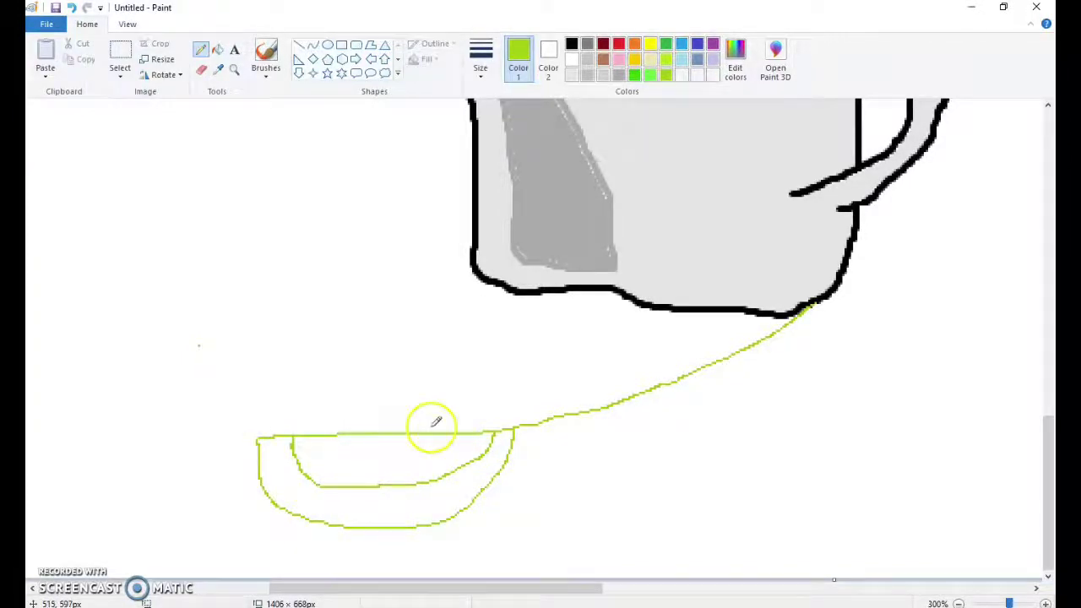
drag(485, 586, 386, 586)
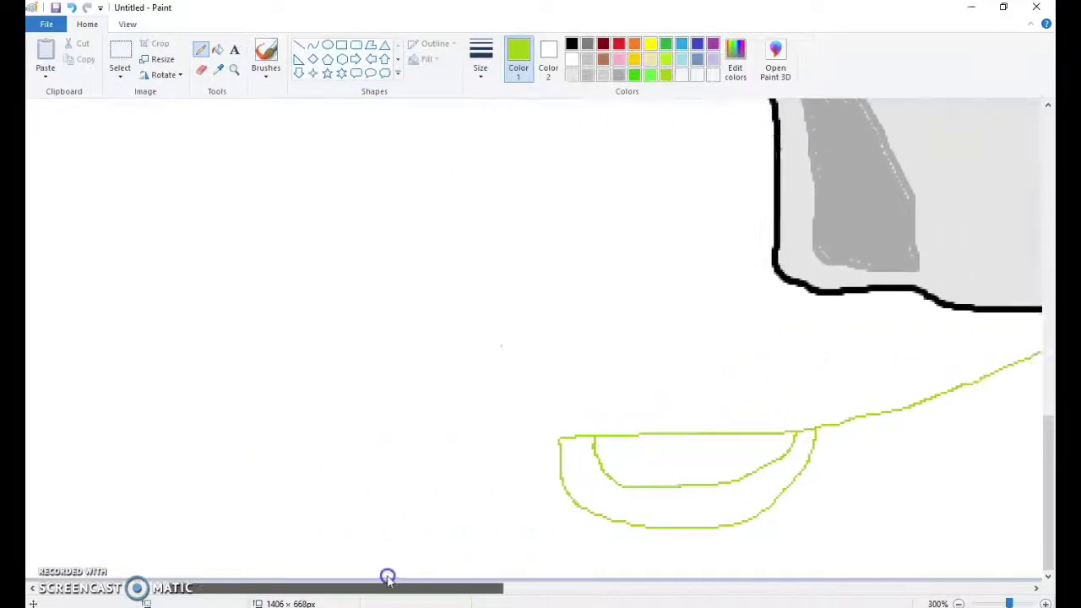
- Draw the shadow's rising left edge, joining it to the mug outline and loop corner
mouse_move(562, 437)
mouse_down()
mouse_move(653, 242)
mouse_move(768, 122)
mouse_up()
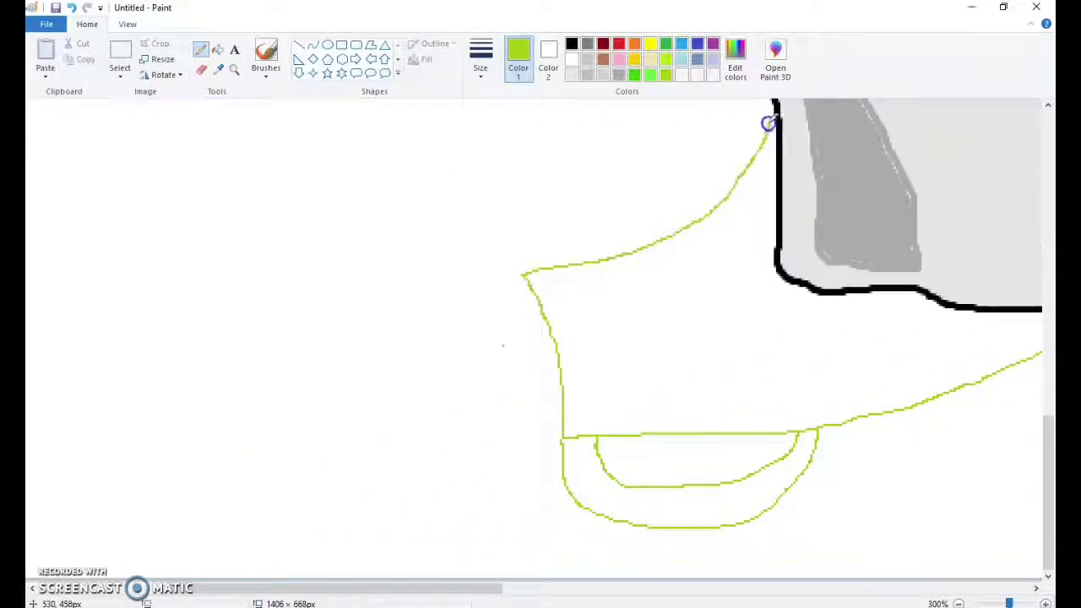
scroll(723, 349, up, 3)
drag(524, 511, 760, 102)
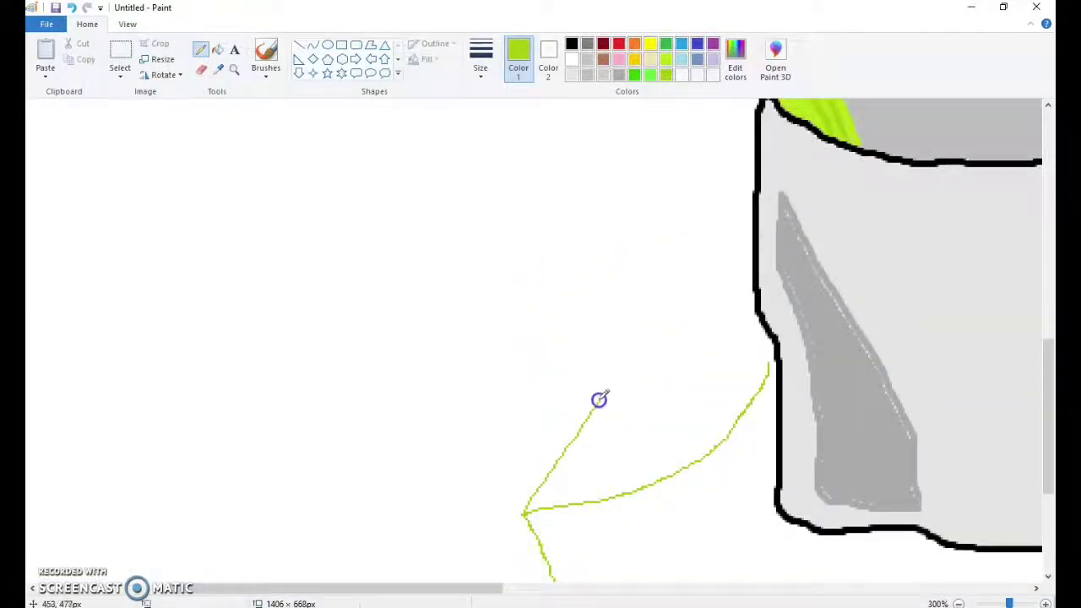
scroll(735, 282, down, 2)
scroll(584, 414, down, 1)
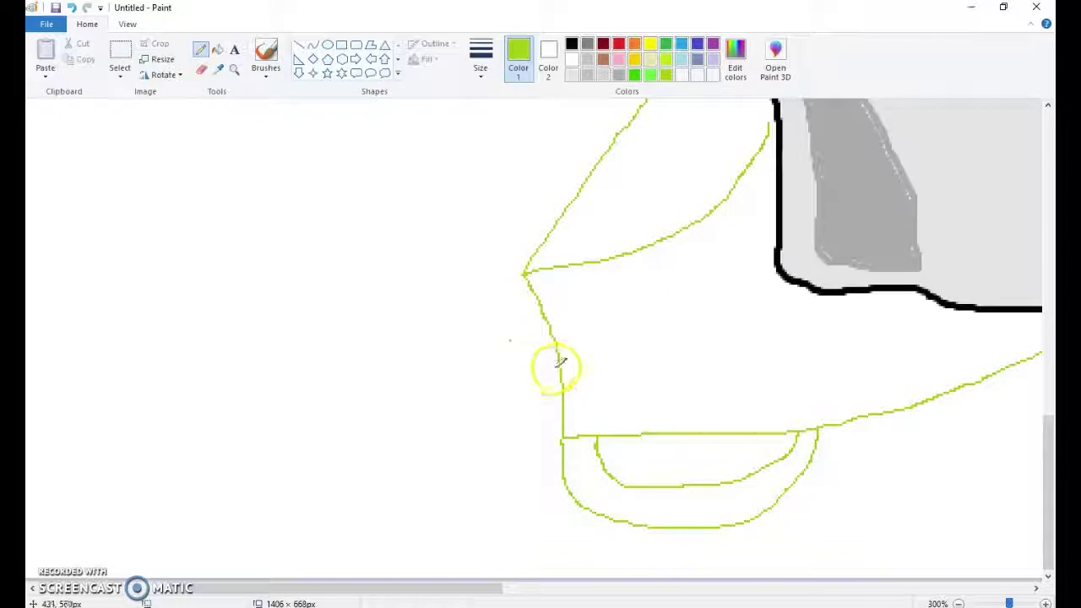
drag(559, 363, 564, 414)
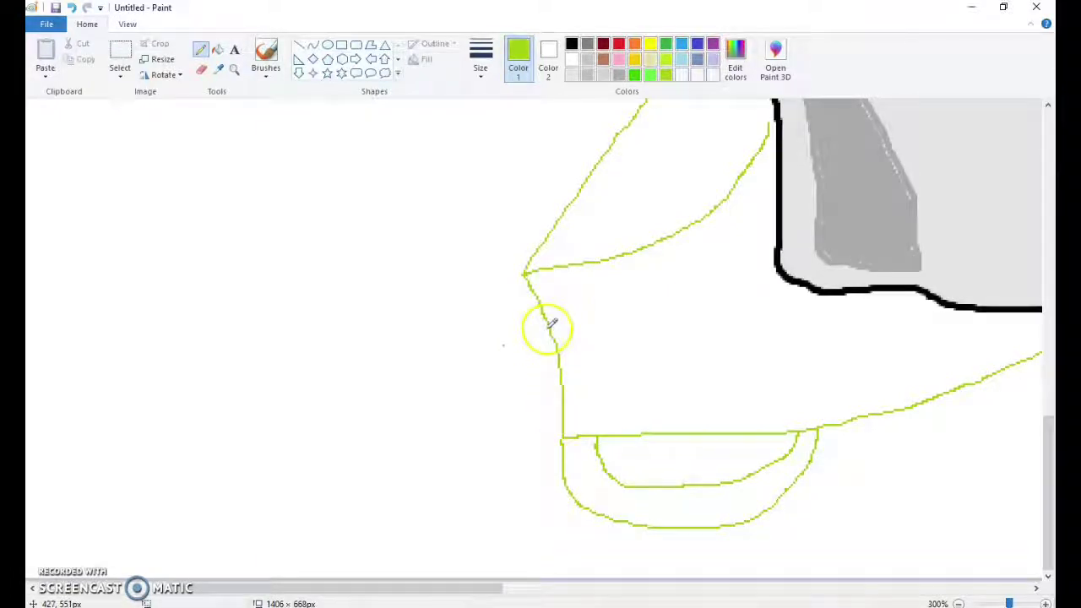
drag(547, 327, 306, 190)
scroll(471, 303, up, 1)
mouse_move(537, 343)
mouse_down()
mouse_move(527, 390)
mouse_move(548, 452)
mouse_up()
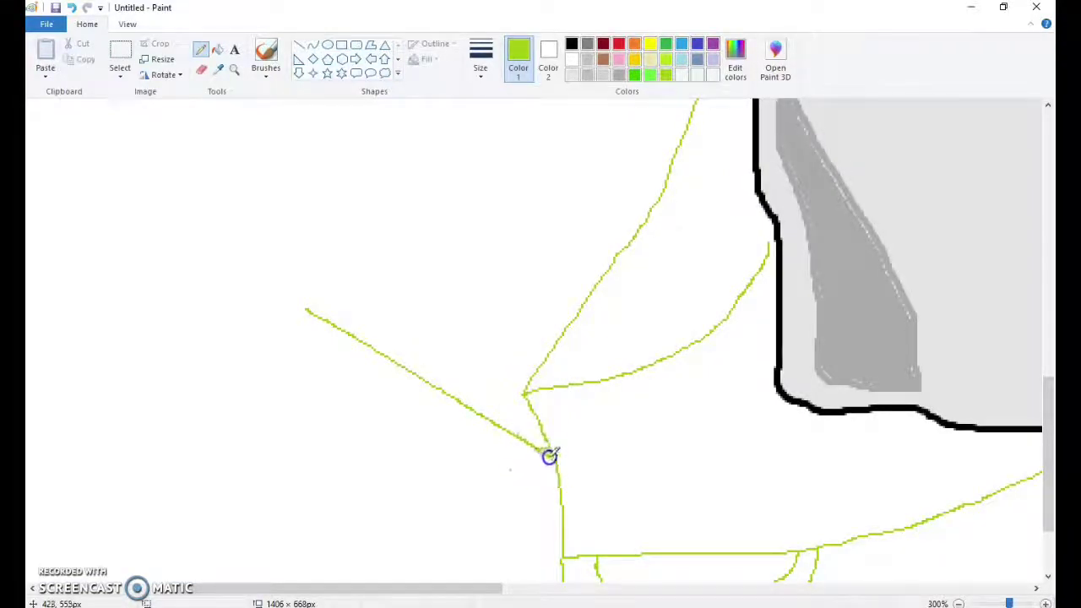
- Draw the stalk's shadow line up-left from the junction
click(524, 394)
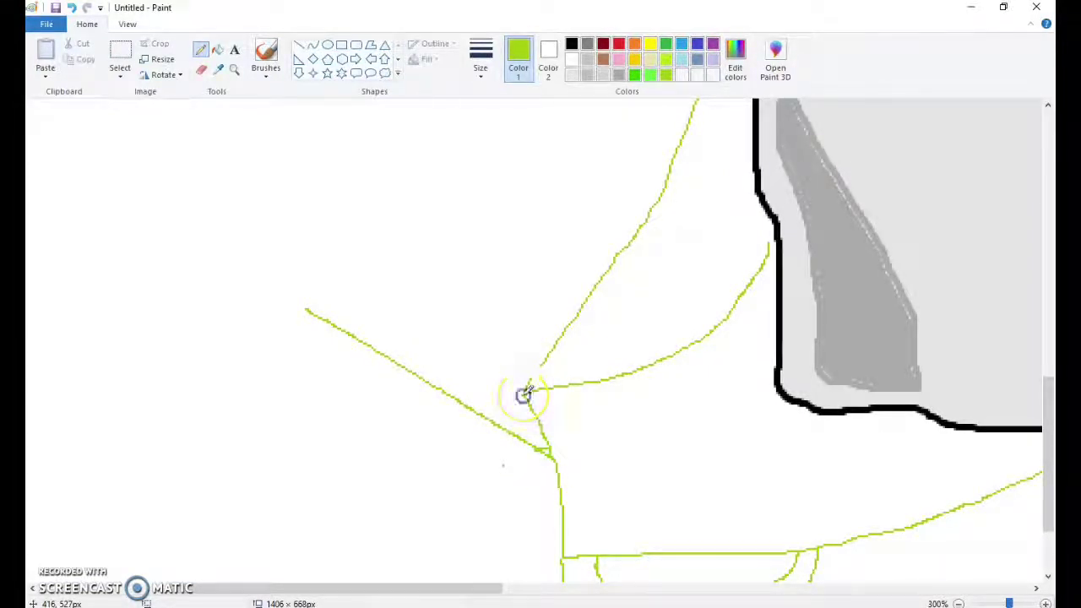
drag(523, 394, 342, 277)
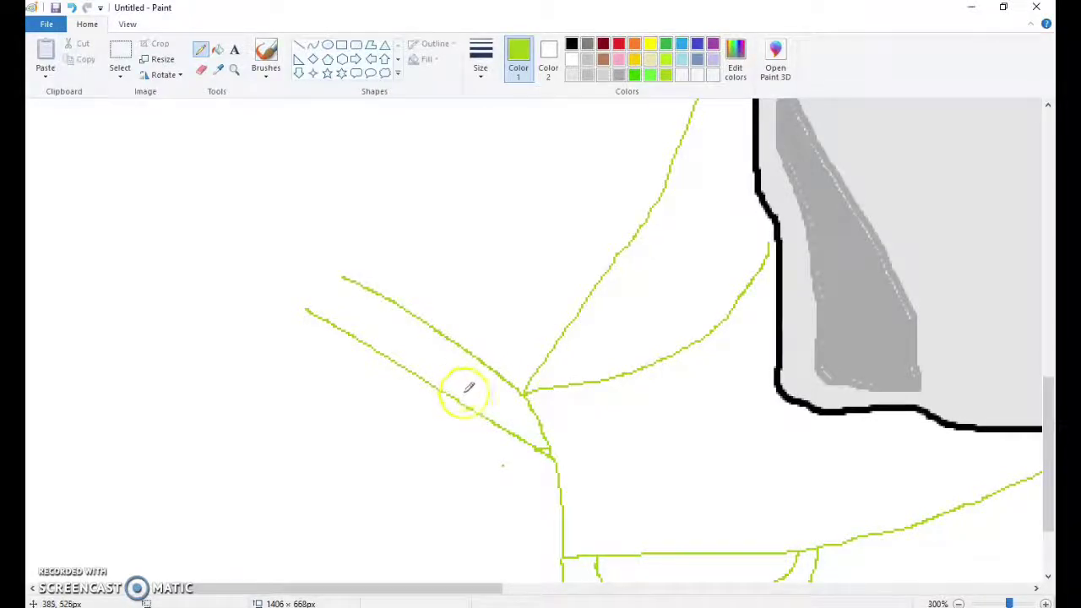
scroll(506, 439, up, 4)
scroll(574, 497, up, 1)
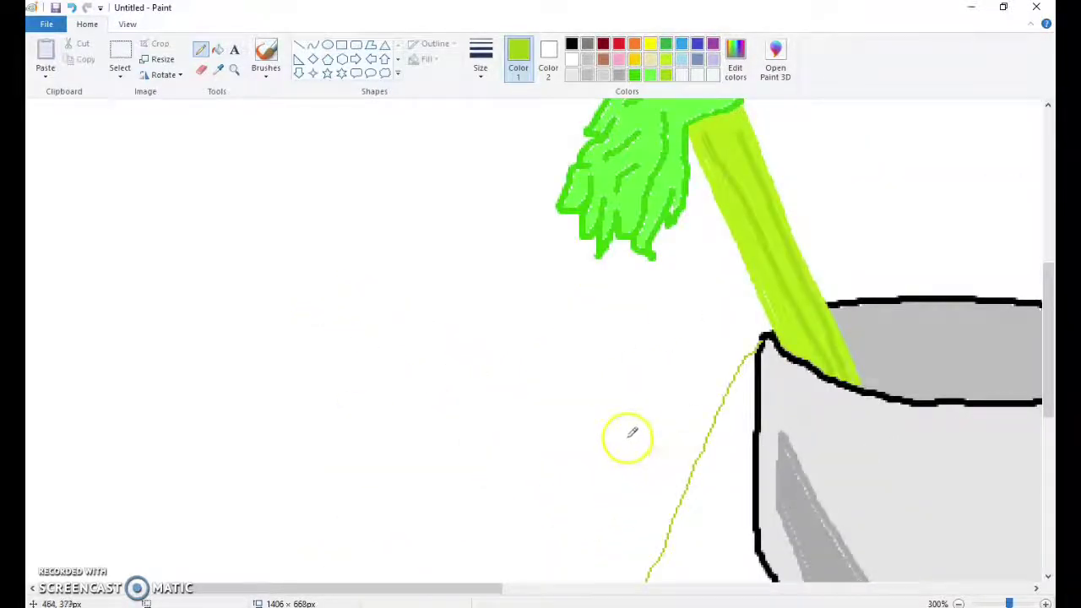
- Extend the stalk shadow and outline a jagged leafy celery-top shadow sweeping down-left
scroll(632, 433, down, 3)
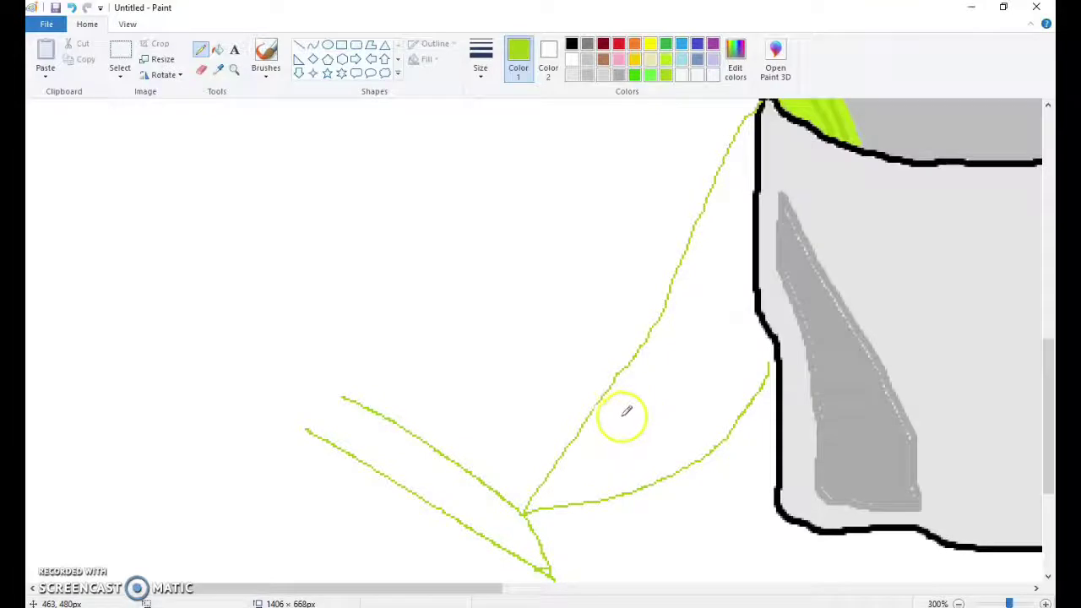
scroll(625, 414, up, 3)
scroll(569, 273, up, 2)
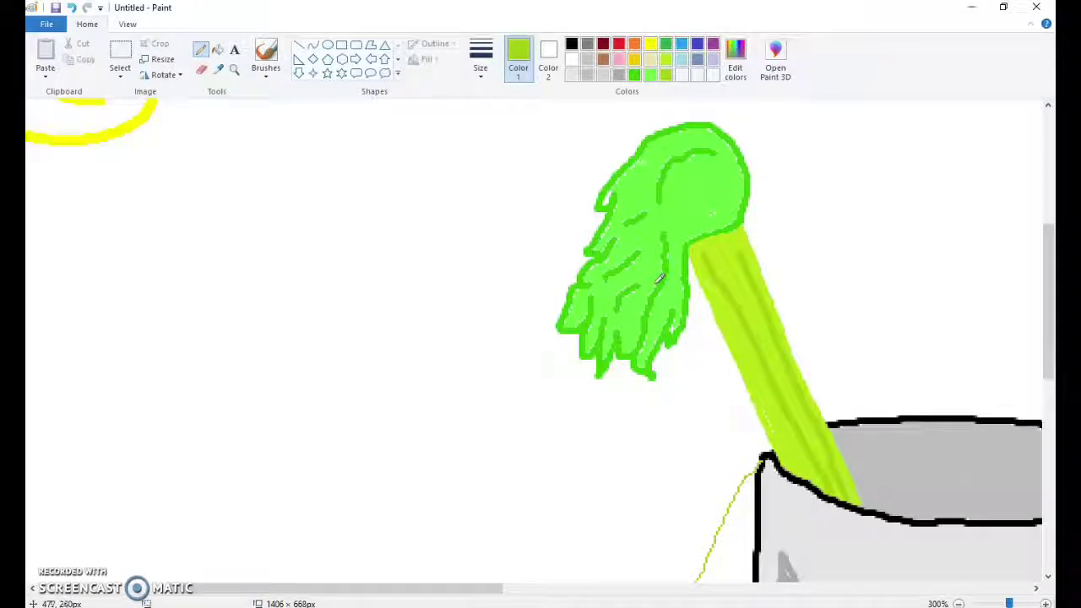
click(664, 275)
scroll(664, 273, down, 3)
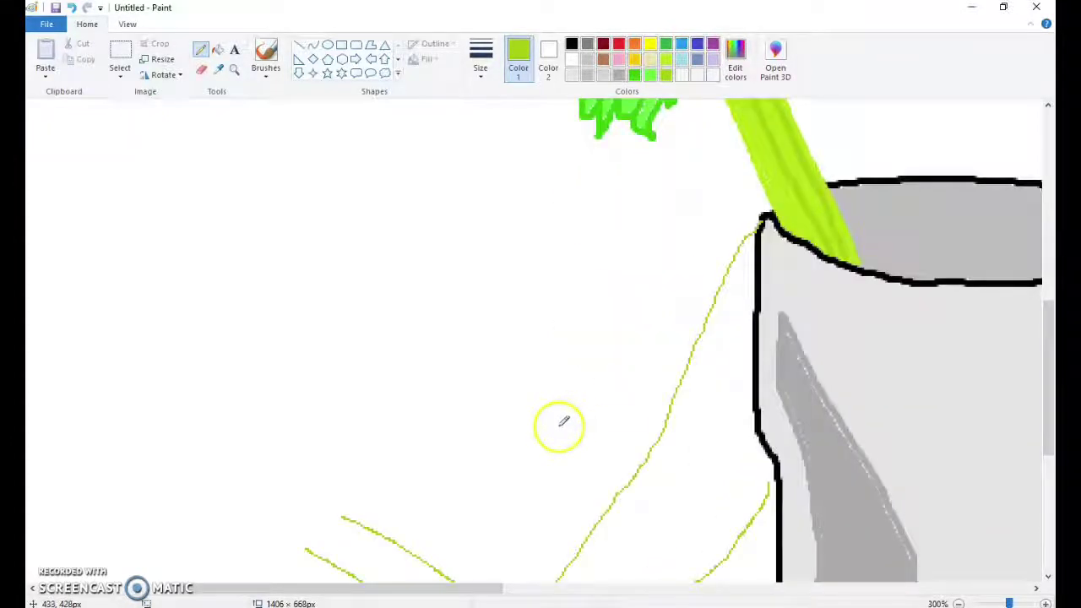
scroll(559, 422, down, 2)
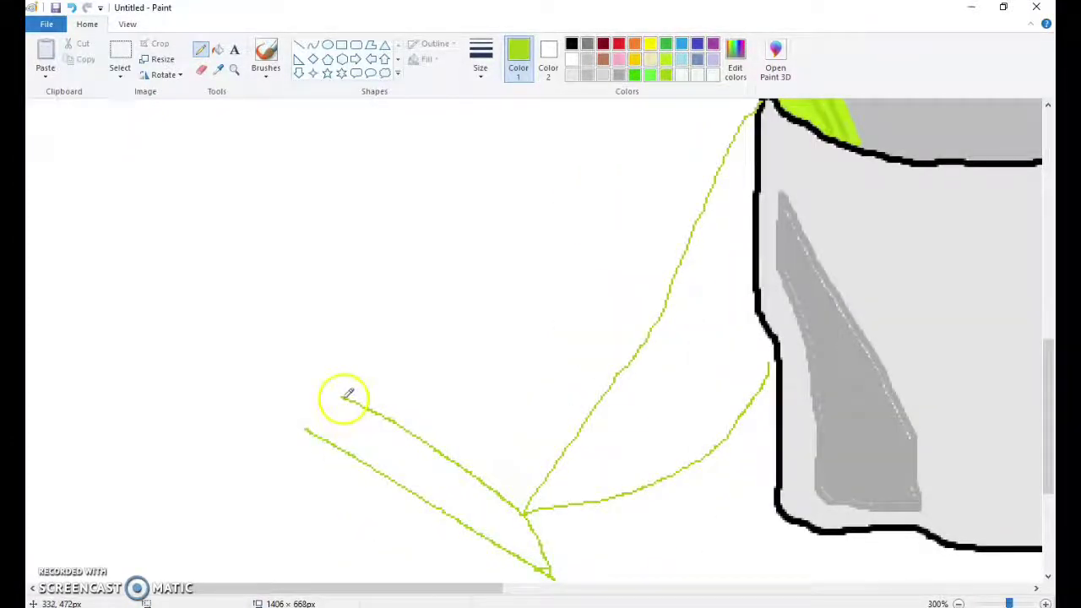
mouse_move(343, 395)
mouse_down()
mouse_move(327, 348)
mouse_move(289, 334)
mouse_up()
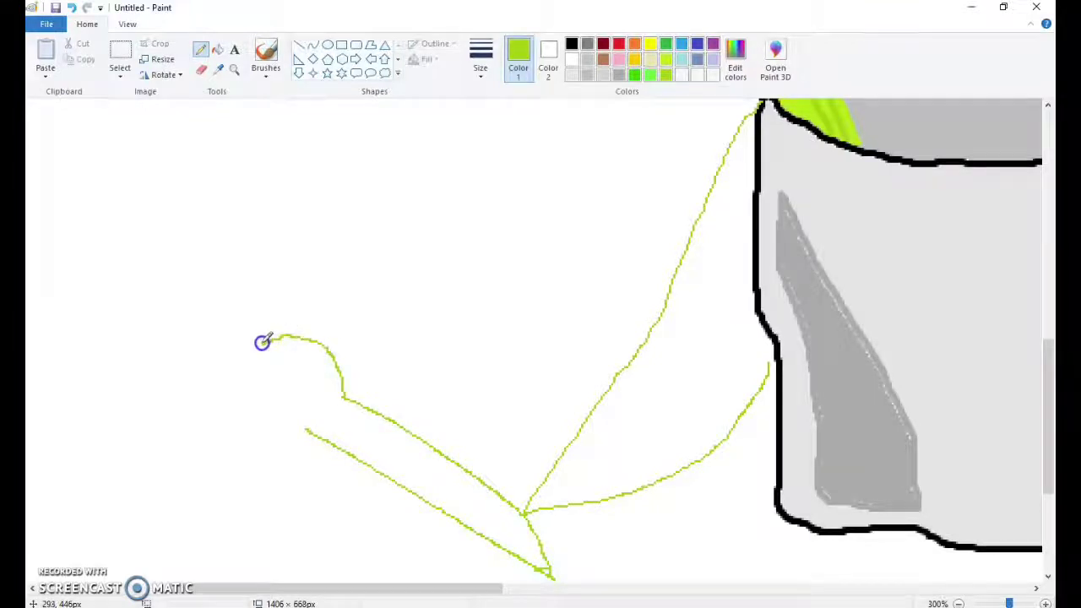
drag(217, 368, 213, 400)
scroll(224, 415, down, 2)
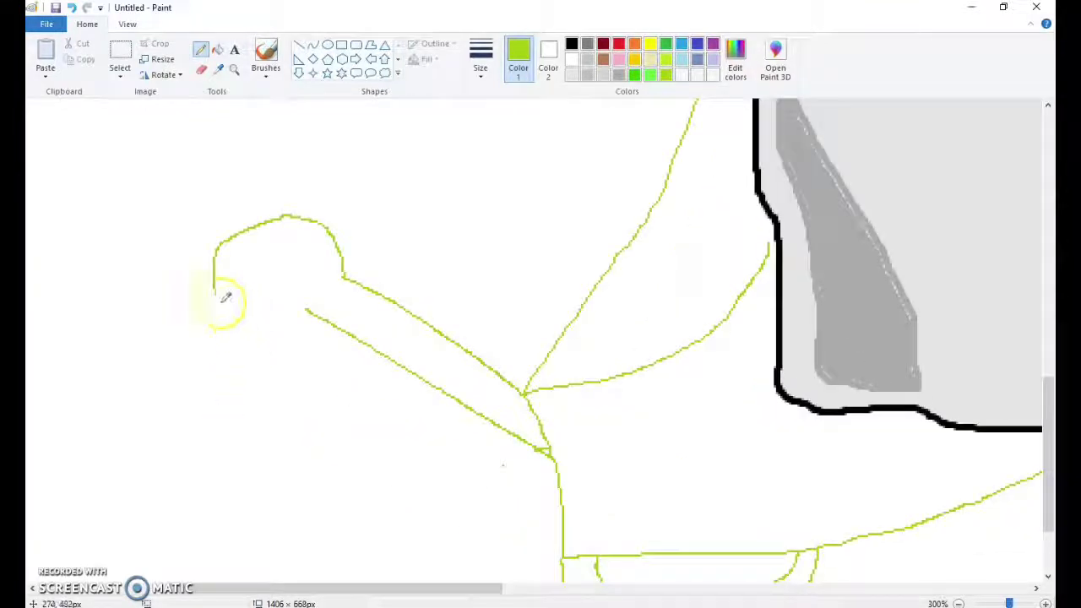
drag(214, 287, 137, 471)
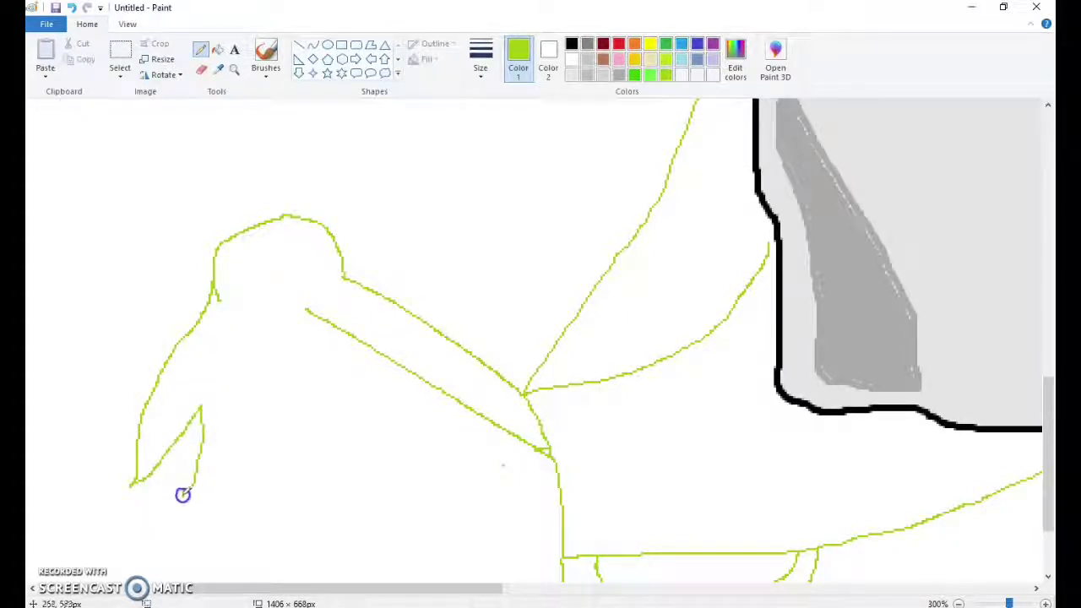
drag(137, 471, 184, 495)
drag(252, 435, 306, 311)
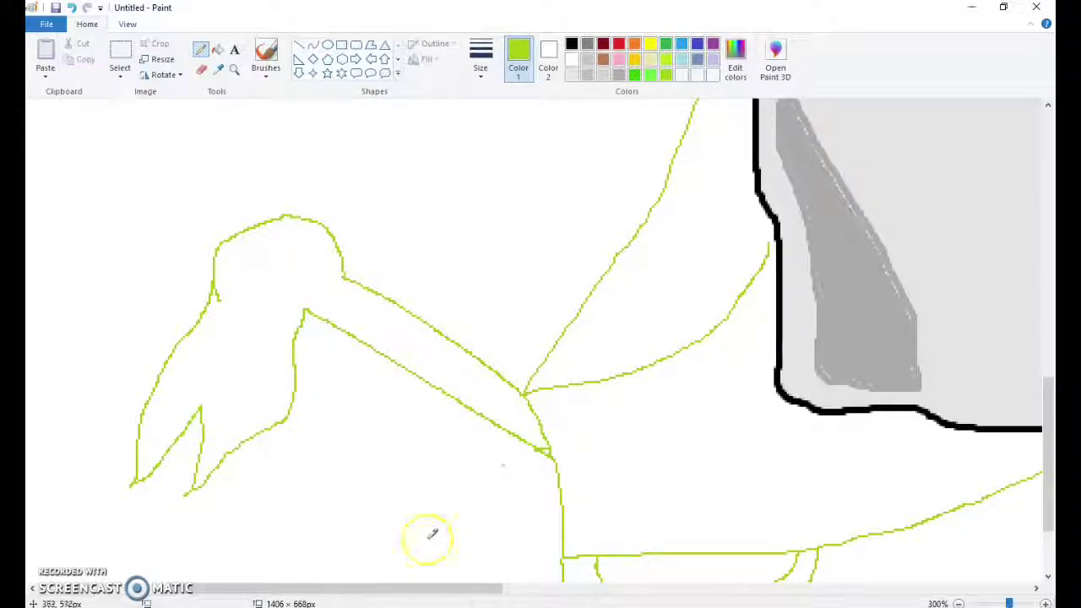
- Fill the leaf, body and handle-loop shadow regions solid black, then zoom out
click(217, 50)
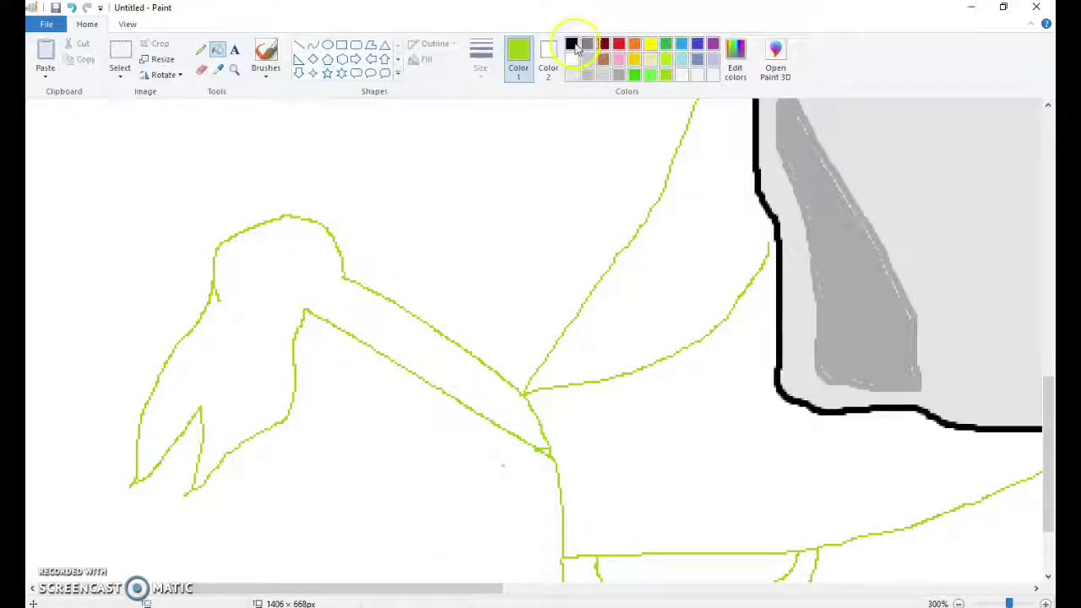
click(571, 43)
click(314, 280)
click(633, 303)
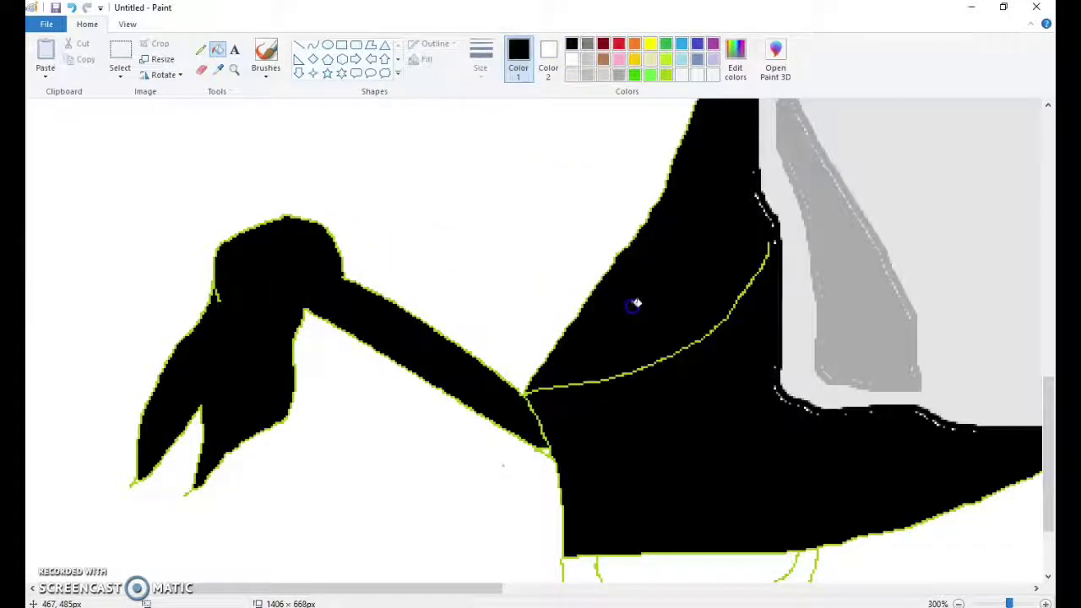
scroll(650, 406, down, 3)
click(583, 461)
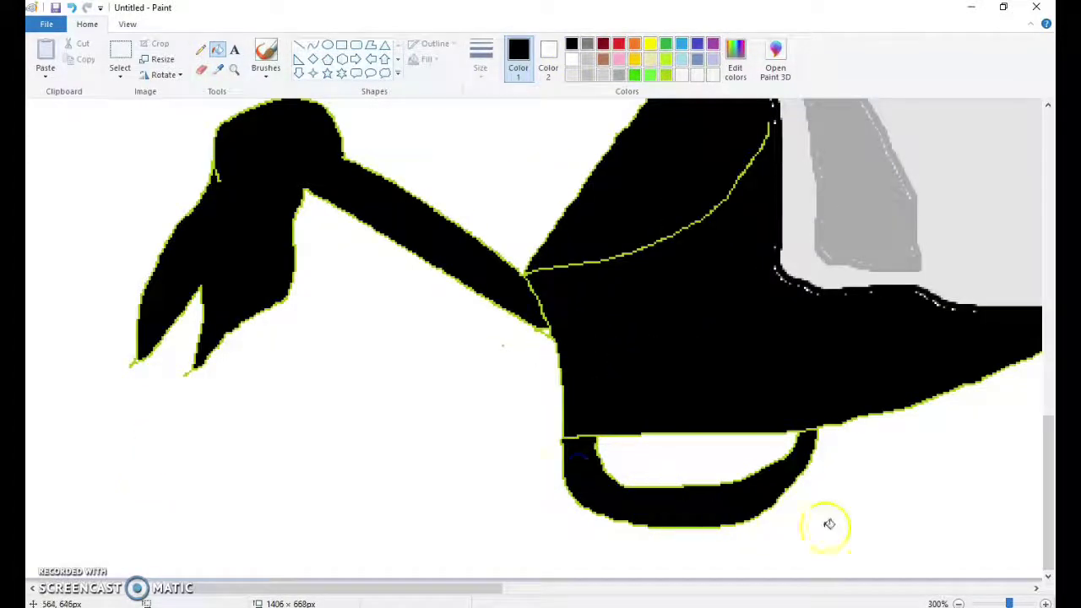
drag(1009, 602, 999, 602)
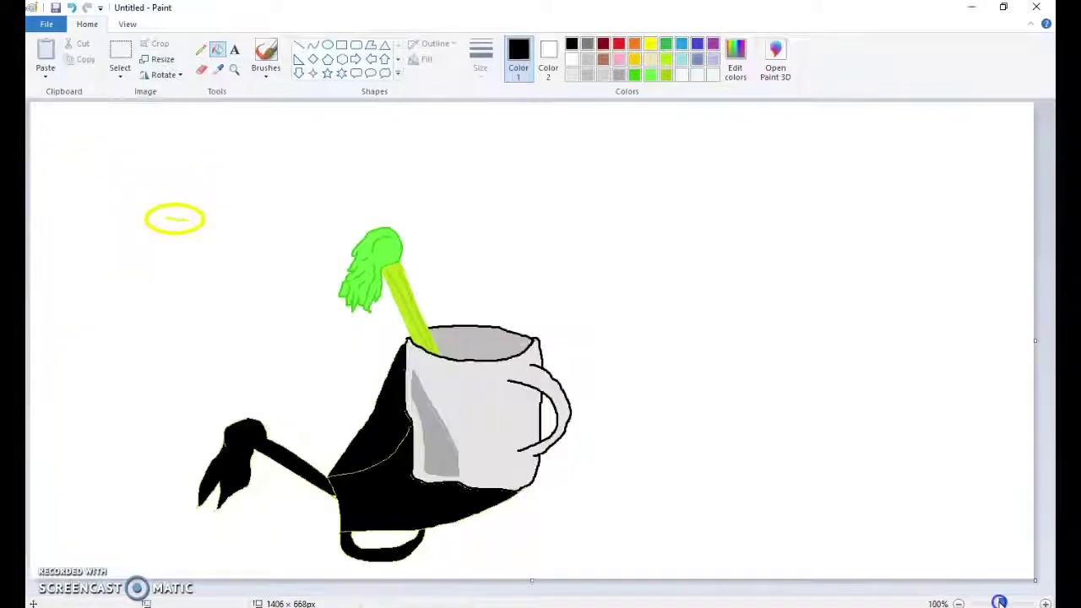
click(374, 446)
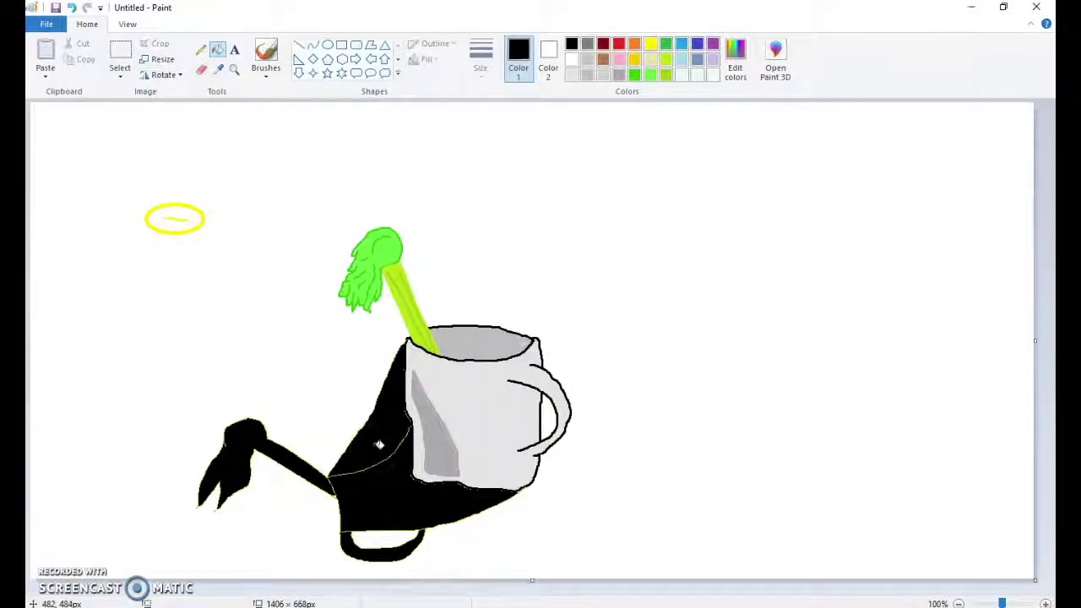